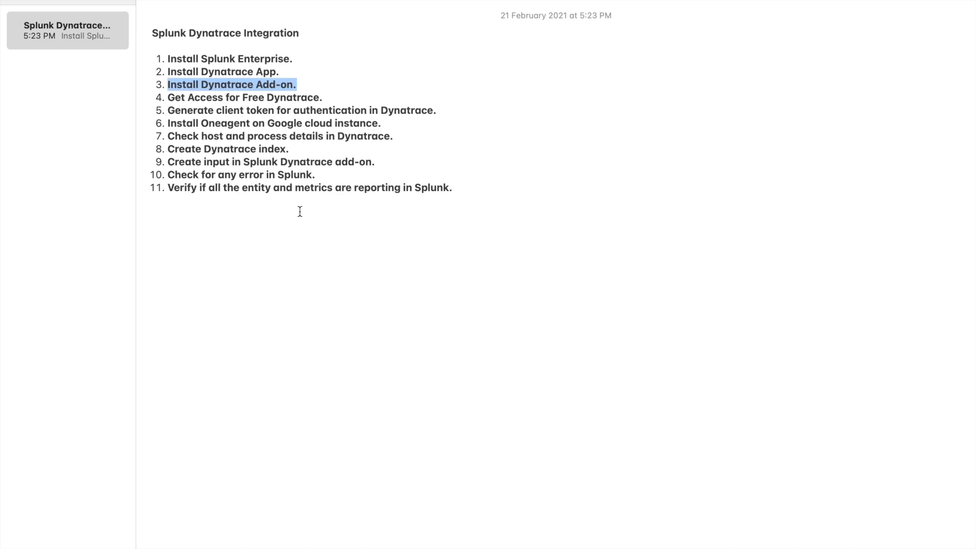
# - Review the Splunk Dynatrace Integration checklist item by item, from installing the Dynatrace add-on to verifying entities and metrics in Splunk
pyautogui.click(304, 86)
pyautogui.moveTo(302, 88); pyautogui.dragTo(169, 87)
pyautogui.moveTo(326, 98); pyautogui.dragTo(169, 100)
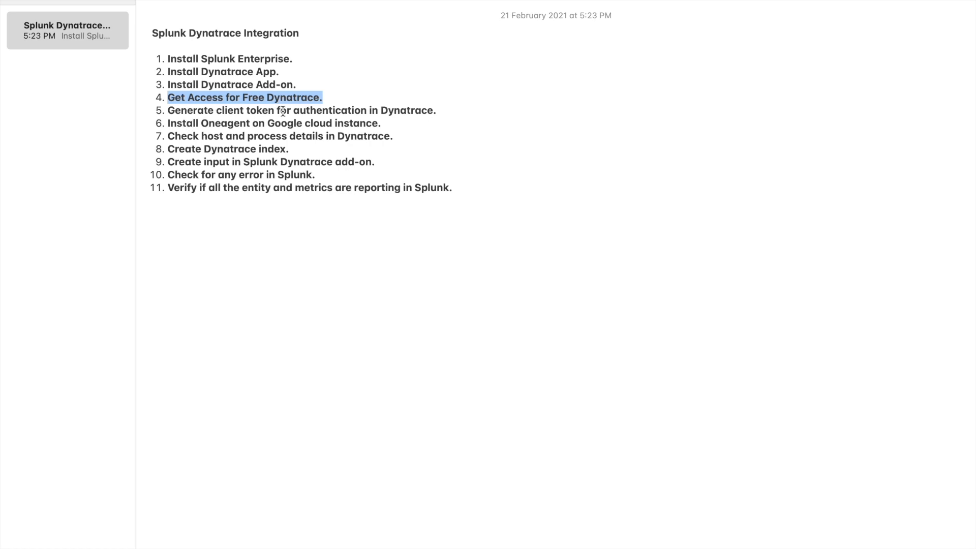
pyautogui.moveTo(437, 111); pyautogui.dragTo(169, 114)
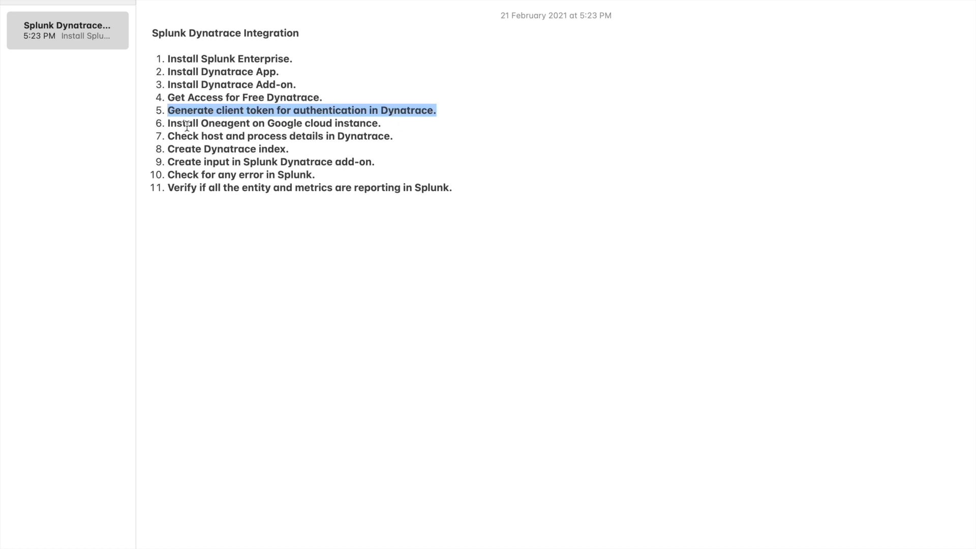
pyautogui.moveTo(387, 124); pyautogui.dragTo(166, 125)
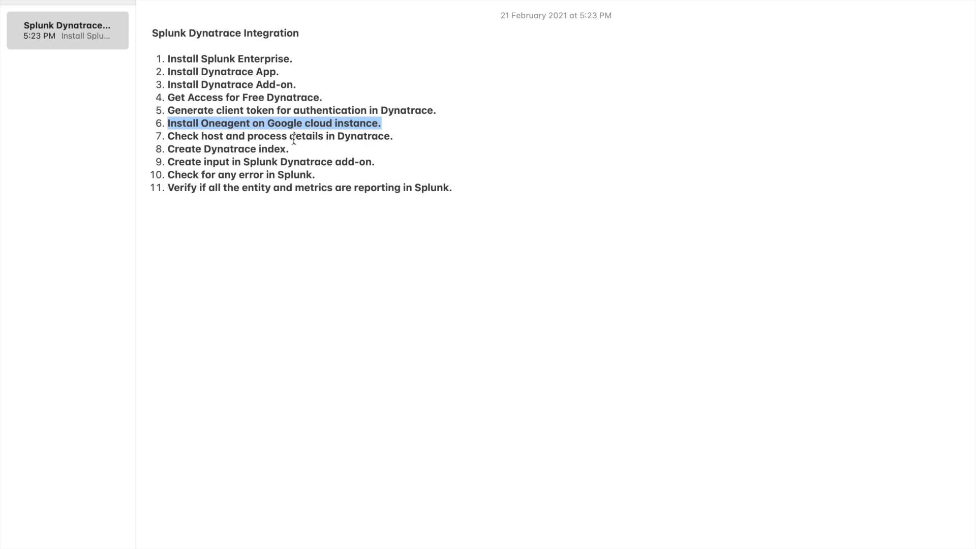
pyautogui.moveTo(398, 136); pyautogui.dragTo(168, 137)
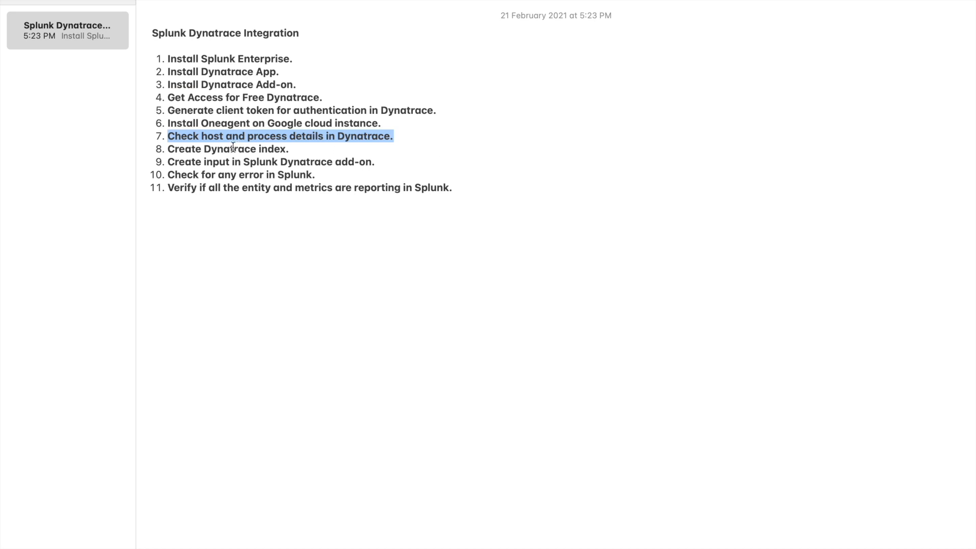
pyautogui.moveTo(292, 148); pyautogui.dragTo(161, 149)
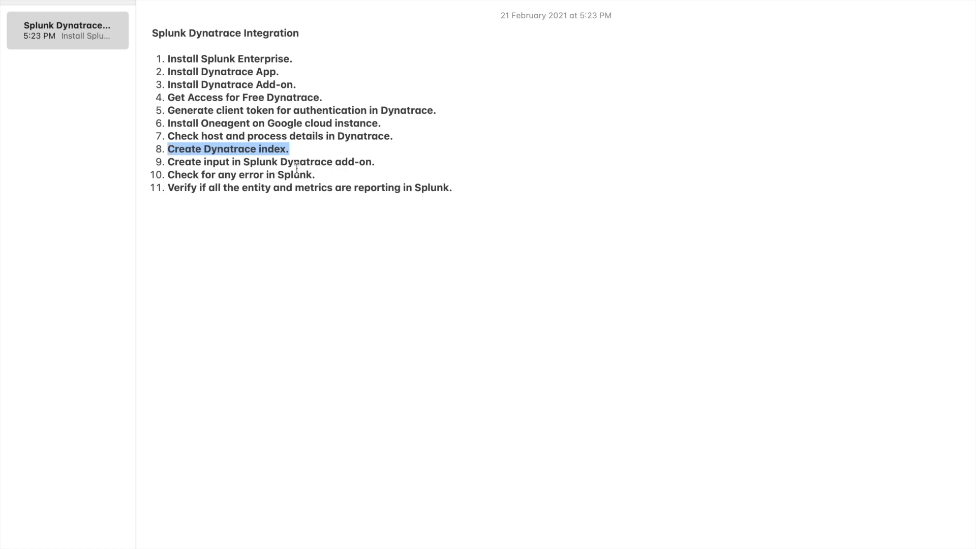
pyautogui.moveTo(377, 161); pyautogui.dragTo(165, 161)
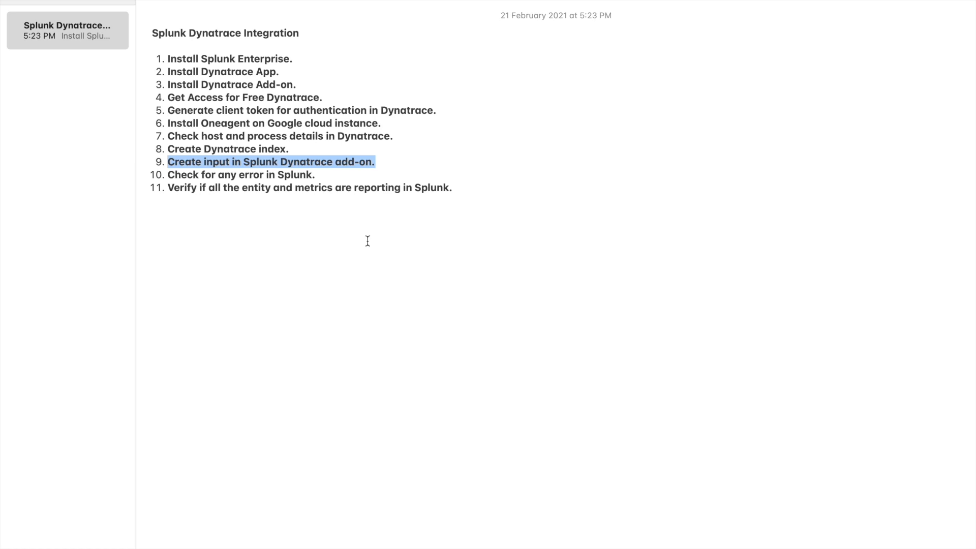
pyautogui.moveTo(321, 175); pyautogui.dragTo(167, 176)
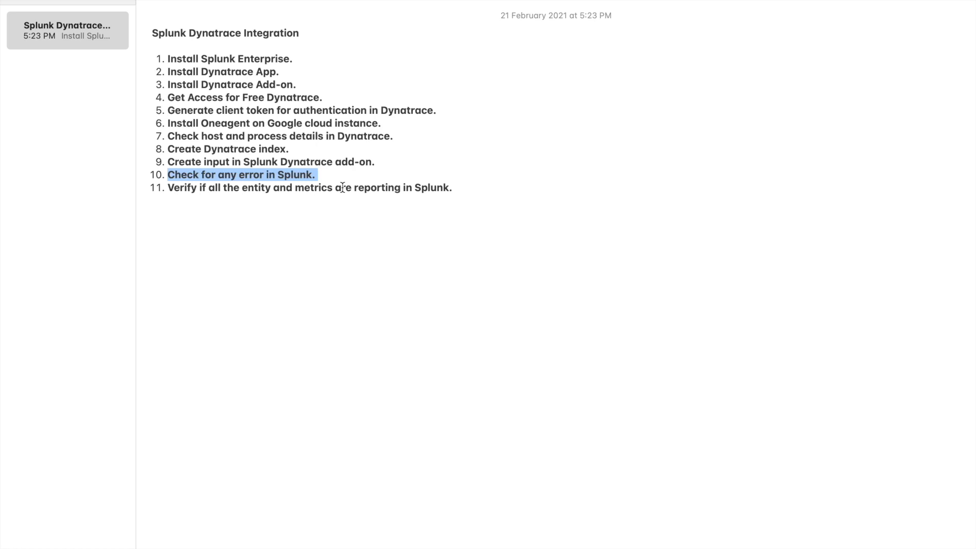
pyautogui.click(325, 175)
pyautogui.moveTo(319, 175); pyautogui.dragTo(171, 178)
pyautogui.click(456, 189)
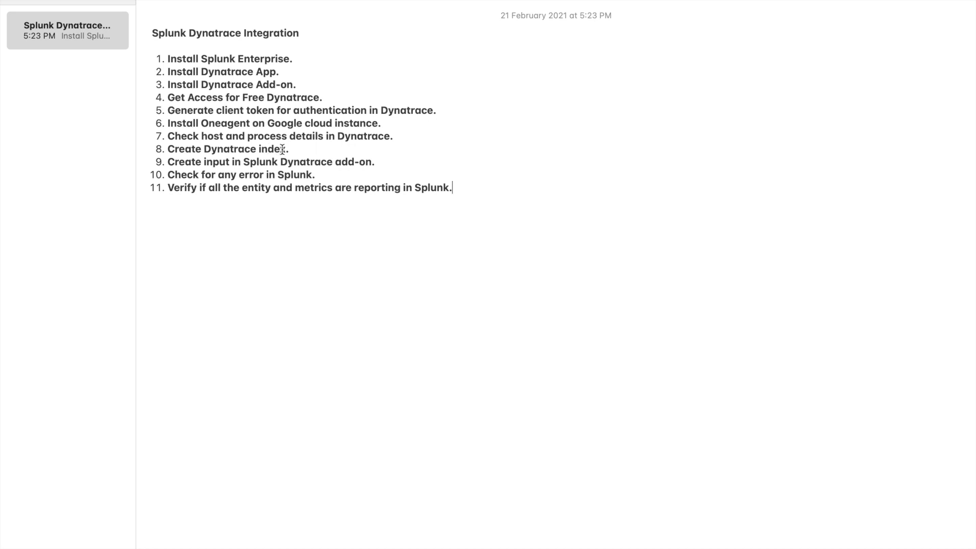
pyautogui.moveTo(292, 149); pyautogui.dragTo(170, 151)
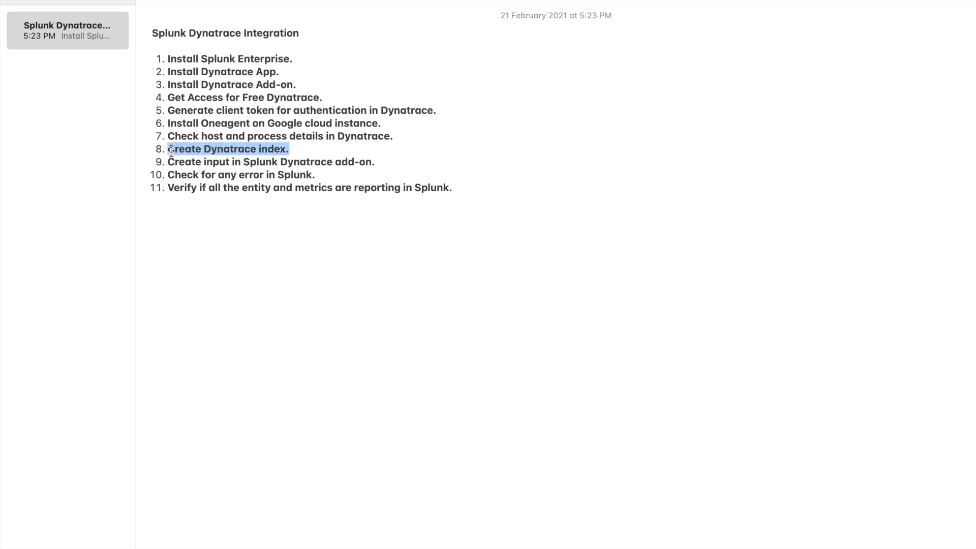
pyautogui.click(459, 193)
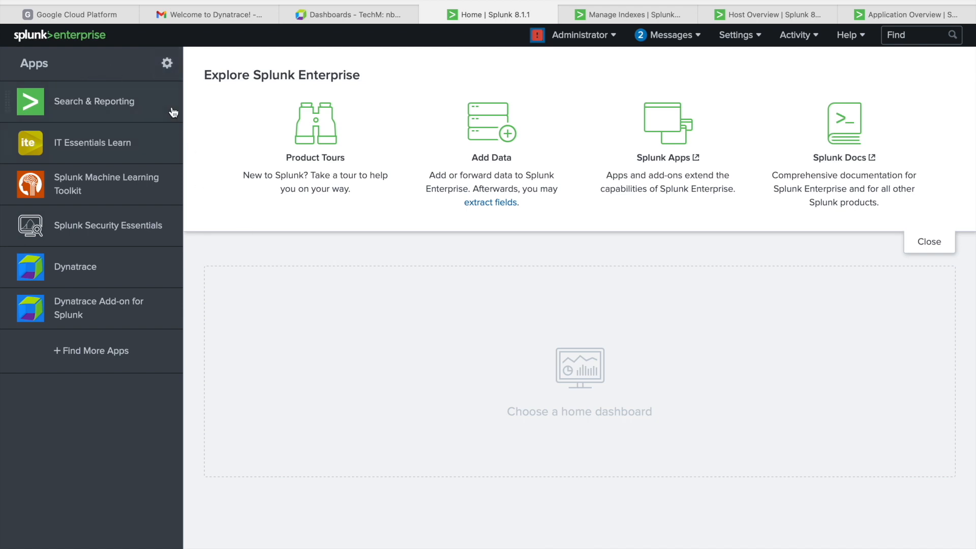
# - Search Splunk's catalogue of additional apps for dynatrace
pyautogui.click(167, 68)
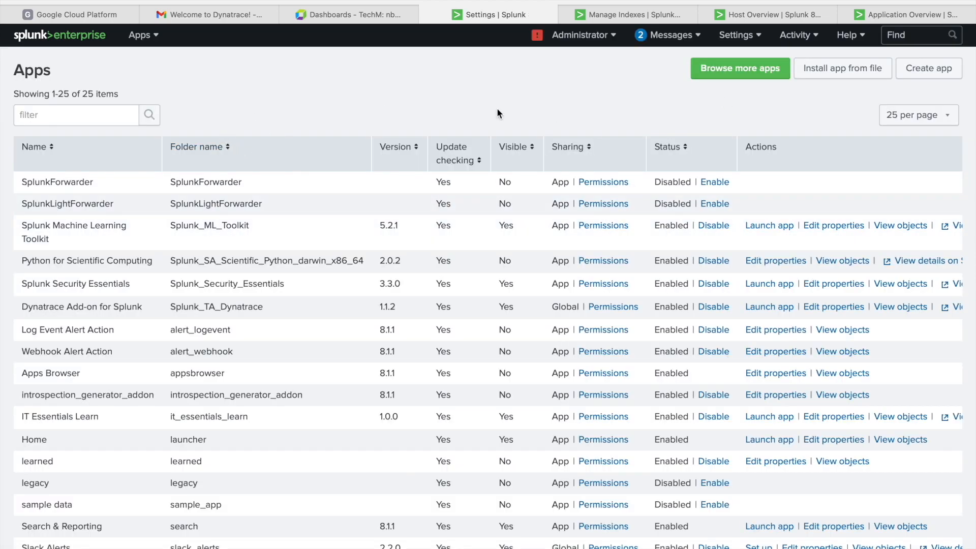
pyautogui.click(732, 71)
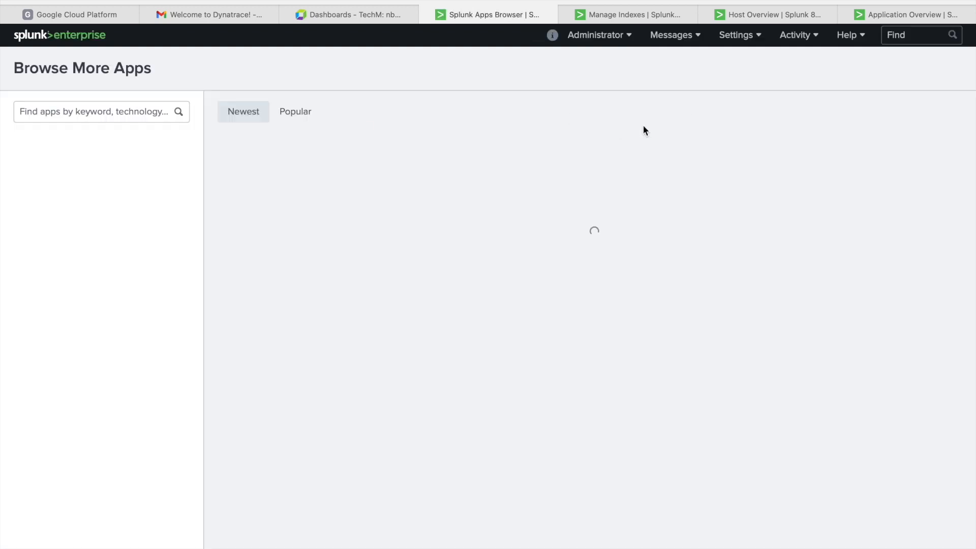
pyautogui.click(110, 117)
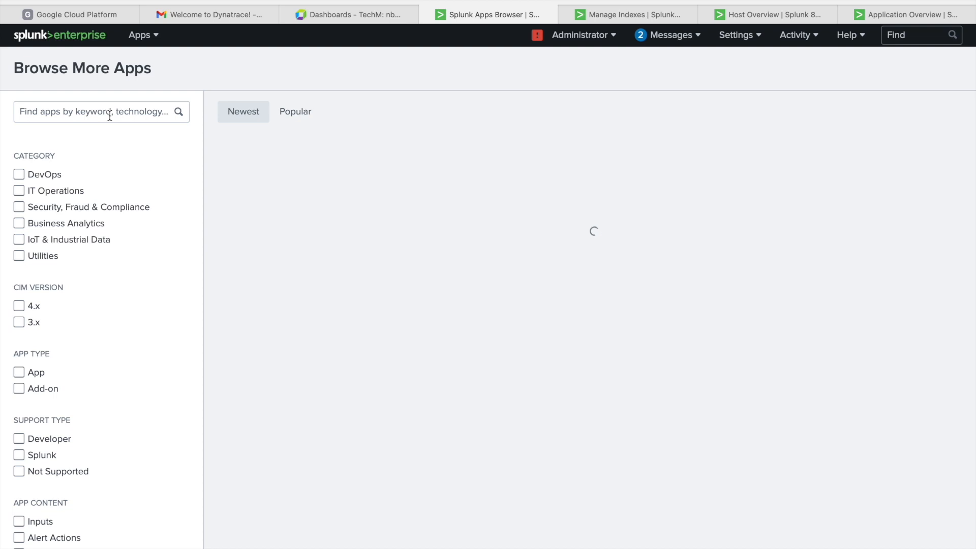
pyautogui.click(109, 116)
pyautogui.write('dynatrace')
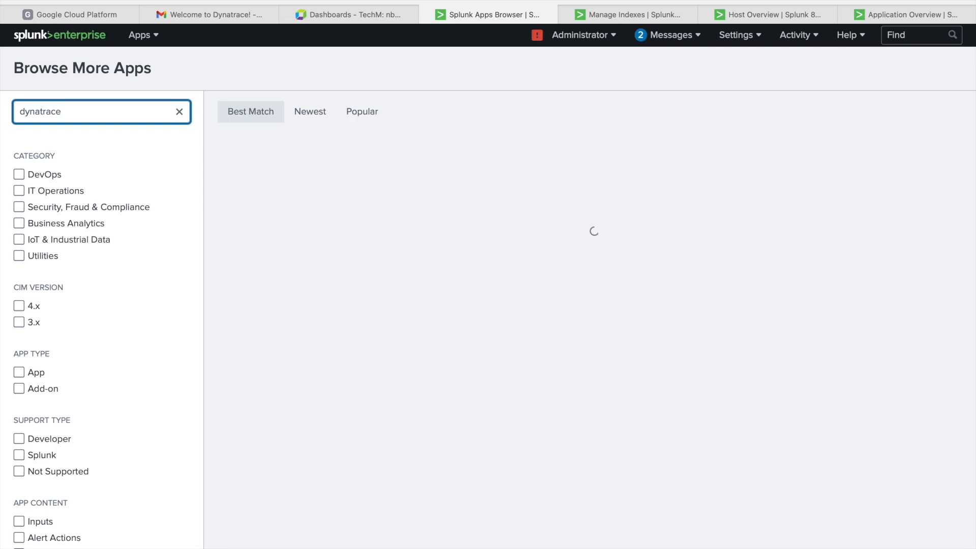
pyautogui.click(255, 71)
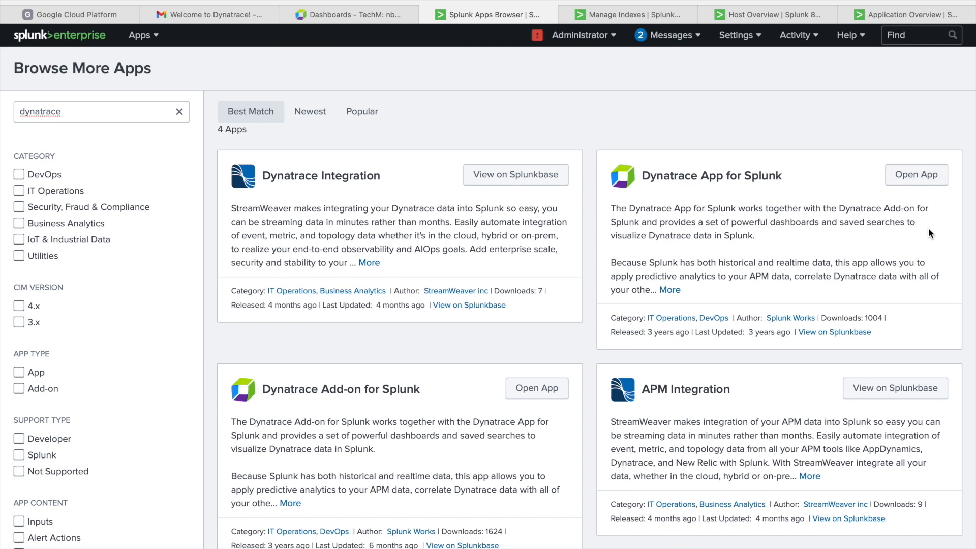
# - Examine the Dynatrace App for Splunk and Dynatrace Add-on for Splunk entries and return to the Splunk home page
pyautogui.scroll(-2, 664, 310)
pyautogui.scroll(-2, 470, 348)
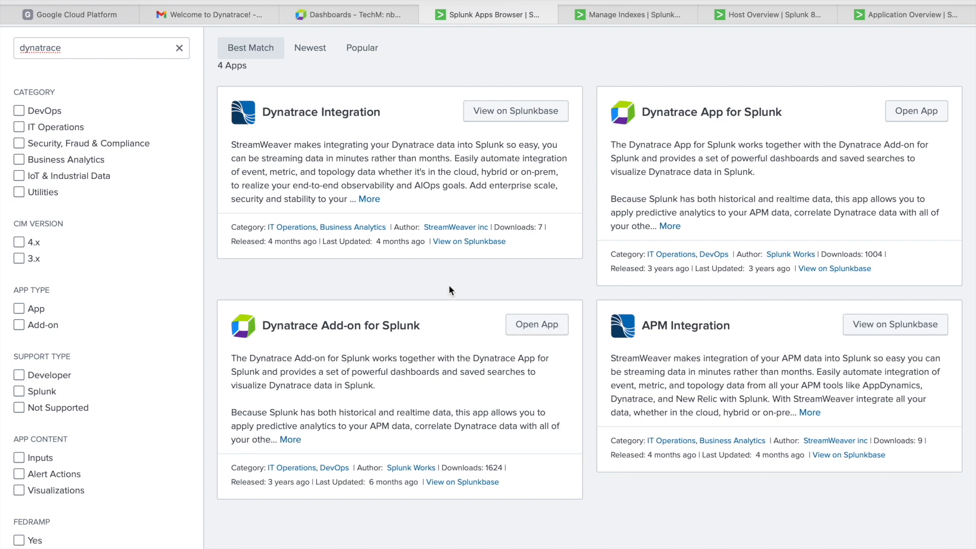
pyautogui.scroll(-2, 449, 289)
pyautogui.scroll(3, 450, 290)
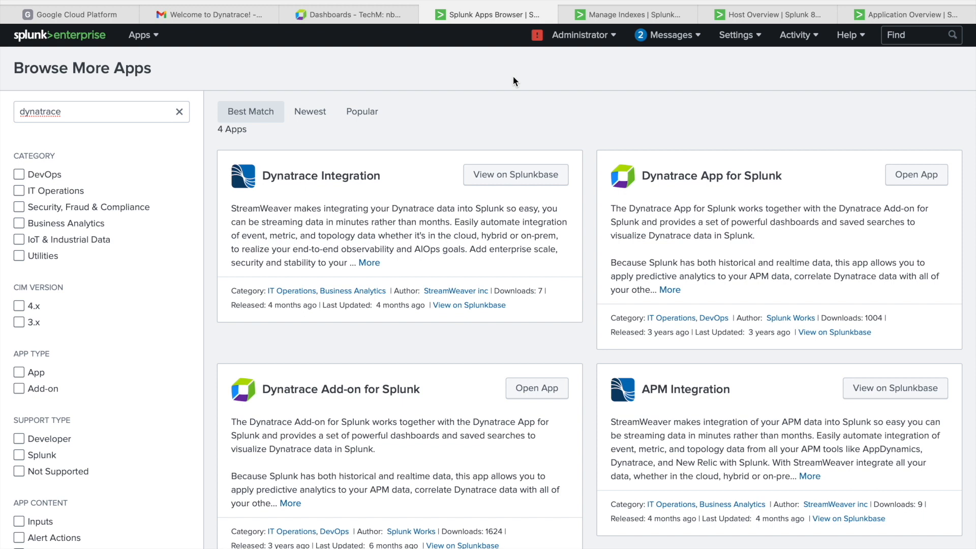
pyautogui.click(88, 37)
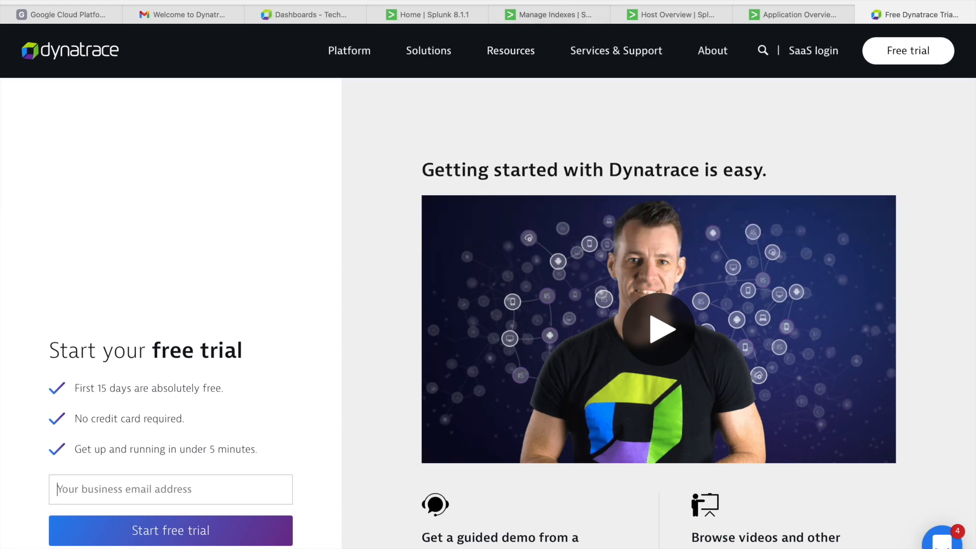
# - Go to the business email address field of the Dynatrace free trial form
pyautogui.click(446, 1)
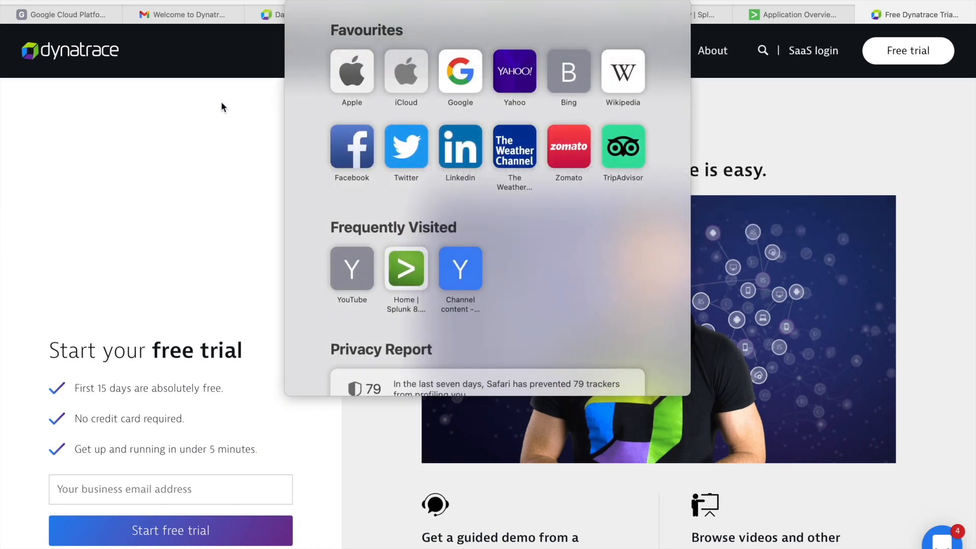
pyautogui.click(220, 104)
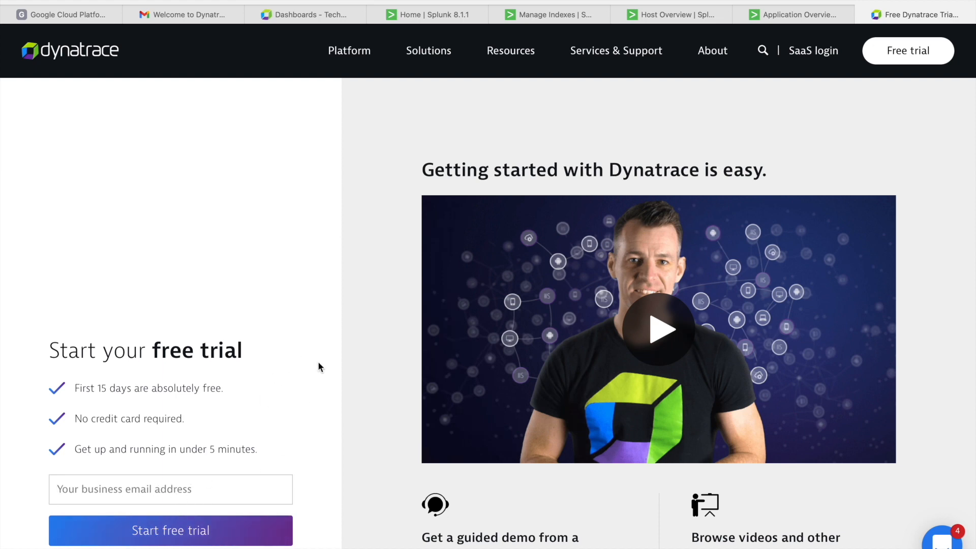
pyautogui.click(171, 486)
pyautogui.click(200, 488)
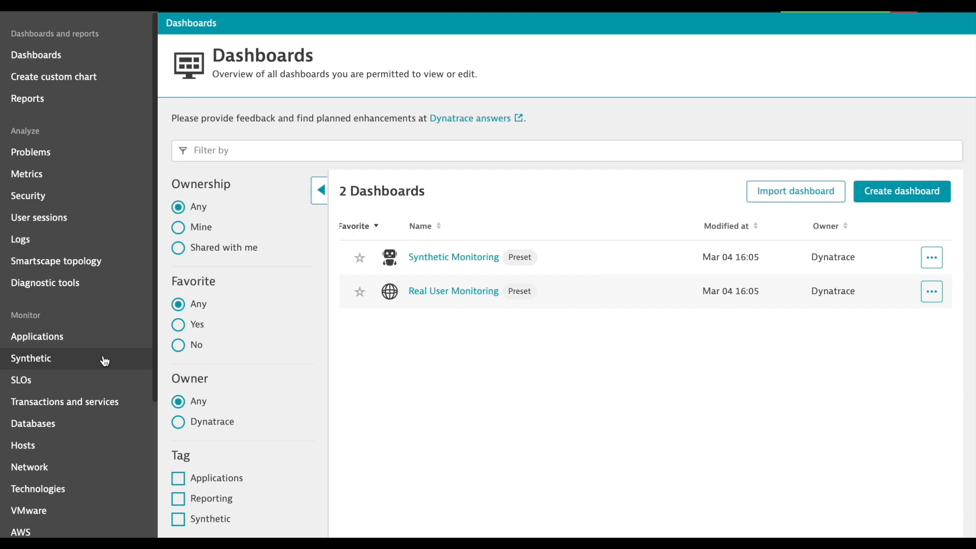
# - Open the Dynatrace API token management page within the Integration settings of the Dynatrace environment
pyautogui.scroll(-5, 104, 361)
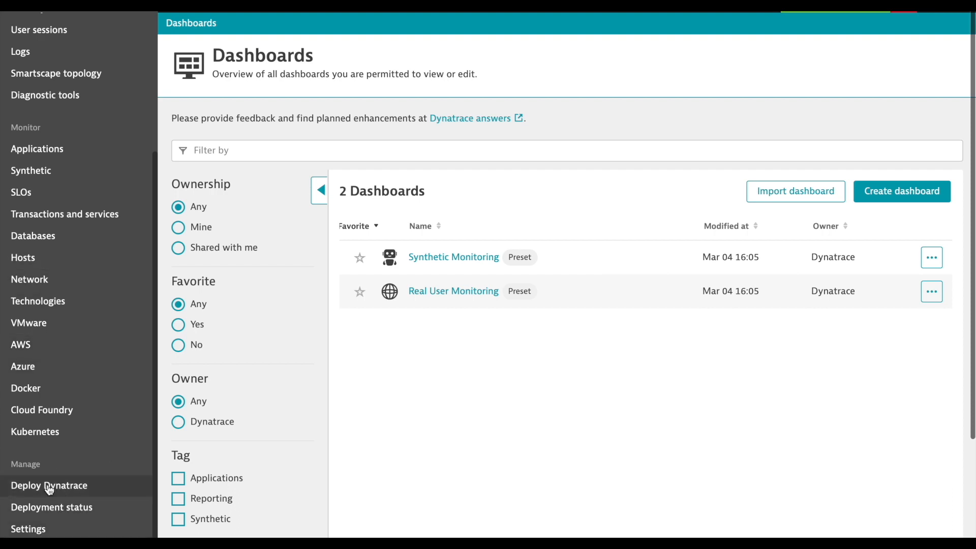
pyautogui.click(28, 530)
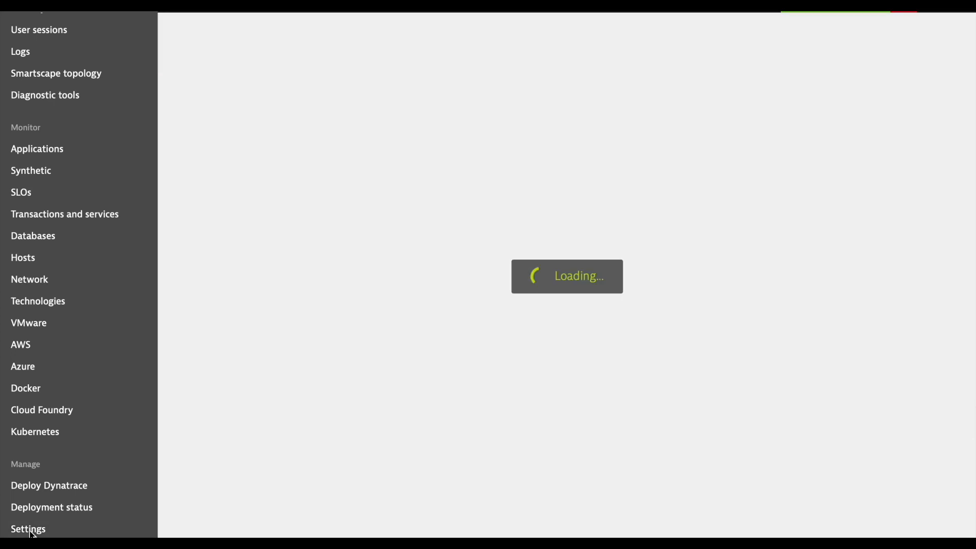
pyautogui.scroll(-7, 263, 384)
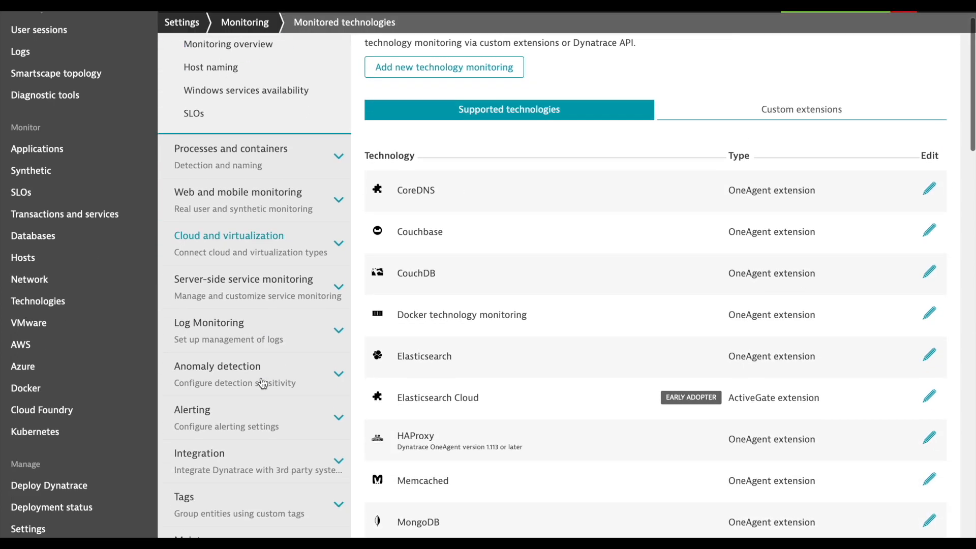
pyautogui.scroll(2, 263, 383)
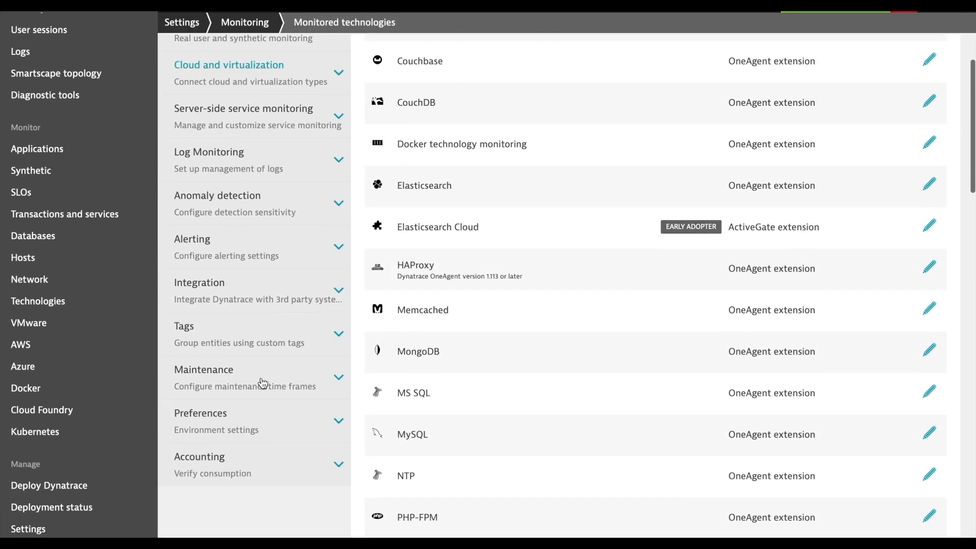
pyautogui.click(228, 314)
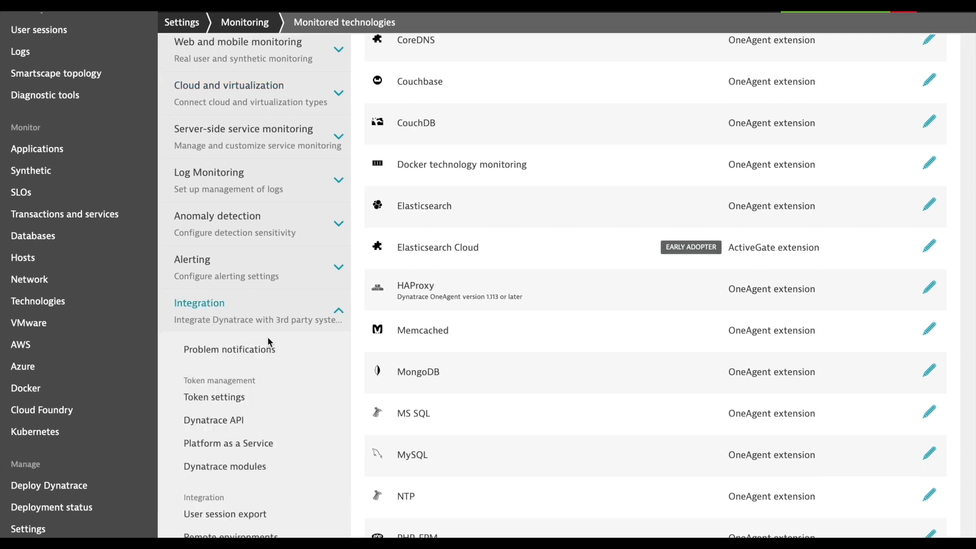
pyautogui.click(209, 421)
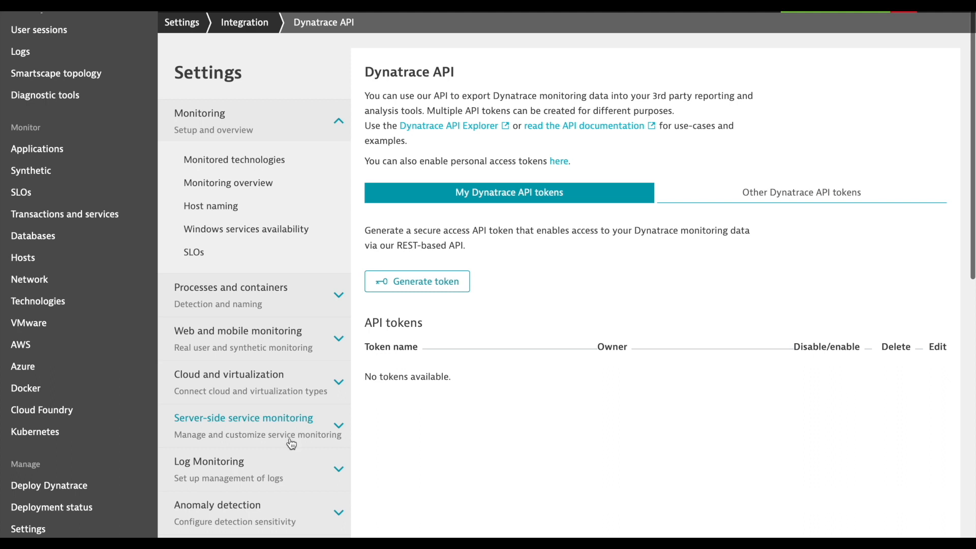
# - Start a new Dynatrace API token named demo-spunk-dt and enable its Read metrics scope
pyautogui.click(427, 284)
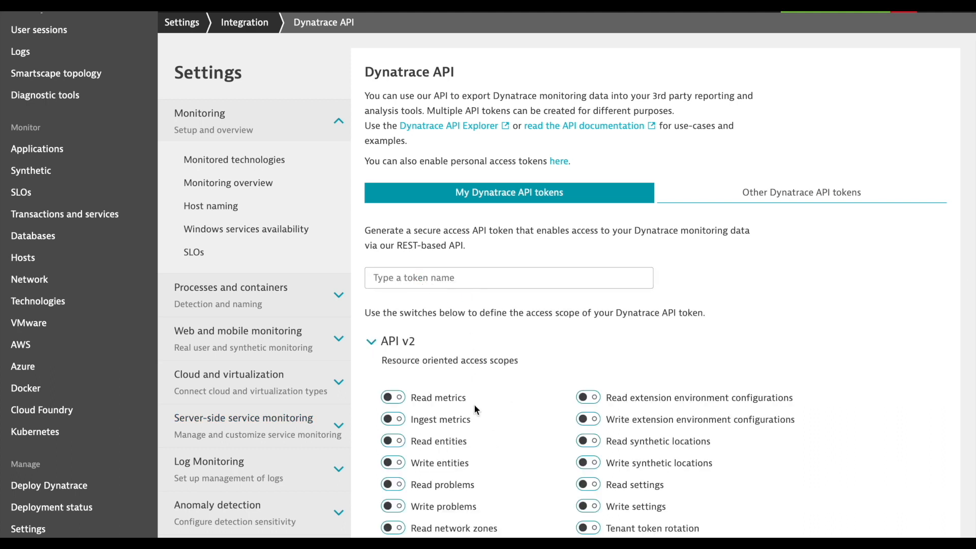
pyautogui.scroll(-3, 525, 368)
pyautogui.click(398, 264)
pyautogui.click(468, 152)
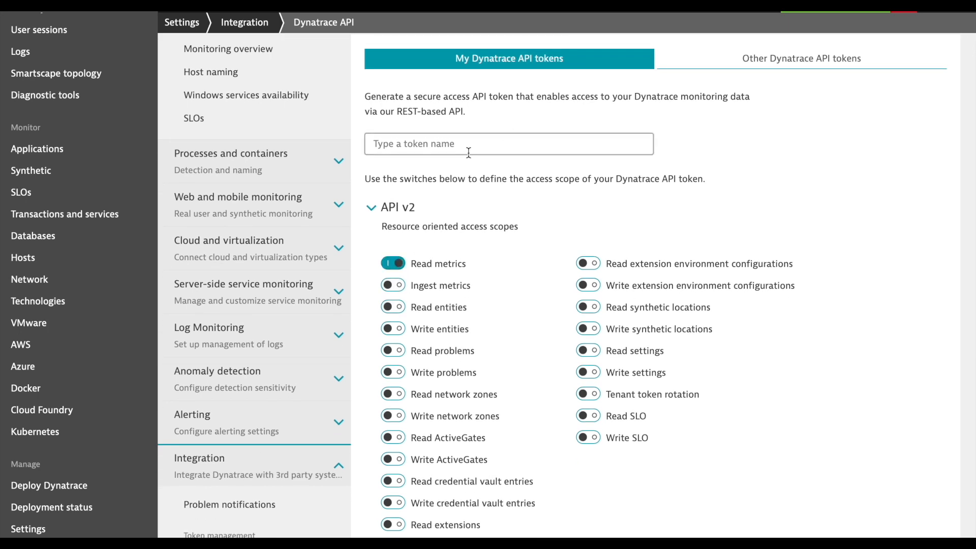
pyautogui.write('demo-splunk')
pyautogui.press('Down')
pyautogui.press('Return')
pyautogui.write('-dt')
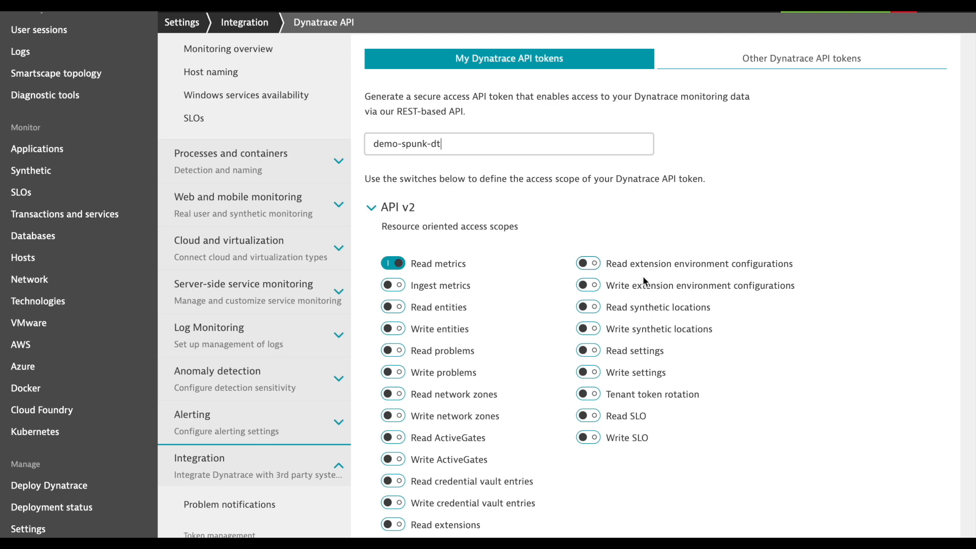
# - Enable the API v2 scopes from Ingest metrics through Write extensions, covering entities, problems, network zones, ActiveGates, credential vault and extensions
pyautogui.click(393, 285)
pyautogui.click(393, 308)
pyautogui.click(395, 329)
pyautogui.click(394, 351)
pyautogui.click(395, 372)
pyautogui.click(394, 394)
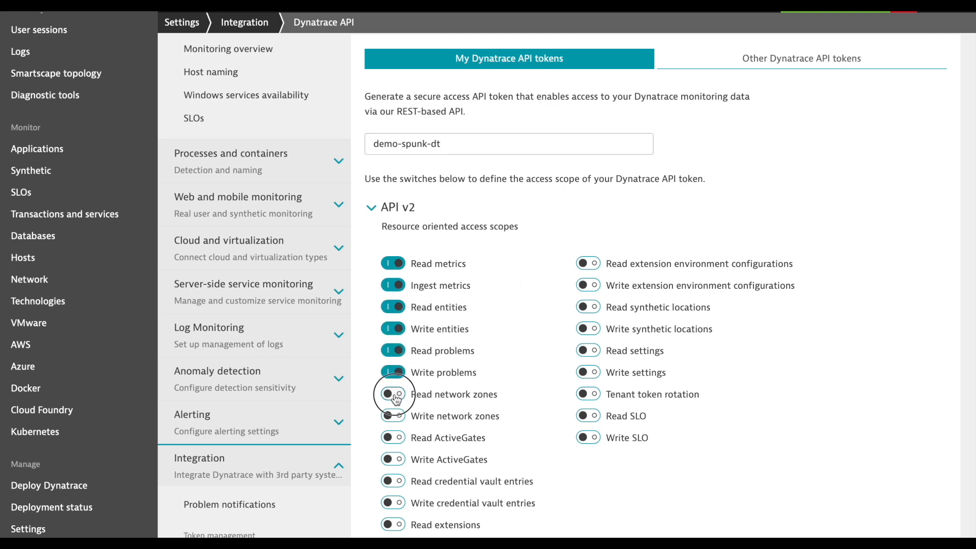
pyautogui.click(394, 416)
pyautogui.click(395, 438)
pyautogui.click(396, 460)
pyautogui.click(396, 482)
pyautogui.click(396, 504)
pyautogui.click(396, 525)
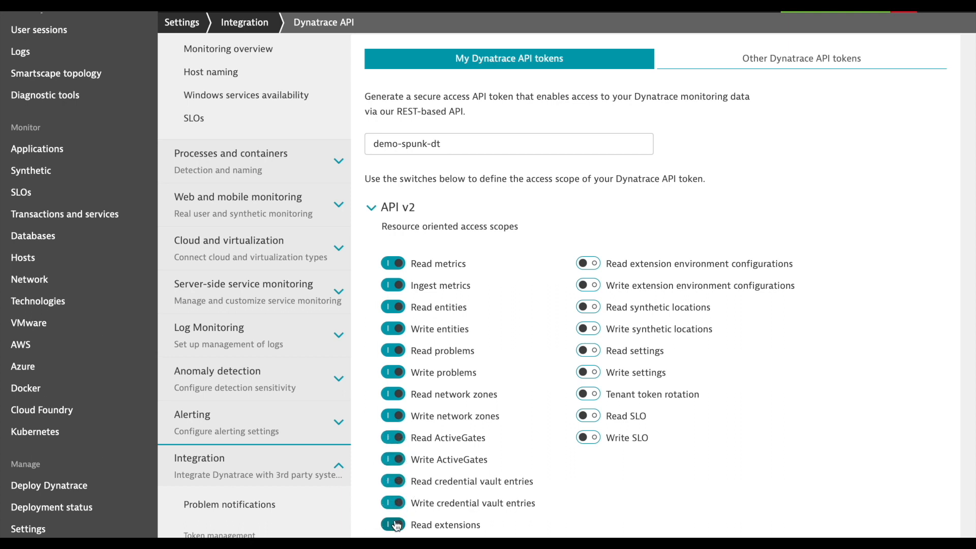
pyautogui.scroll(-2, 560, 514)
pyautogui.click(394, 433)
# - Enable the API v2 scopes for SLOs, tenant token rotation, settings, synthetic locations and extension environment configurations
pyautogui.click(588, 323)
pyautogui.click(588, 302)
pyautogui.click(588, 281)
pyautogui.click(589, 259)
pyautogui.click(588, 237)
pyautogui.click(590, 216)
pyautogui.click(590, 194)
pyautogui.click(590, 172)
pyautogui.click(590, 149)
# - Generate the demo-spunk-dt API token with the selected scopes
pyautogui.scroll(-3, 654, 338)
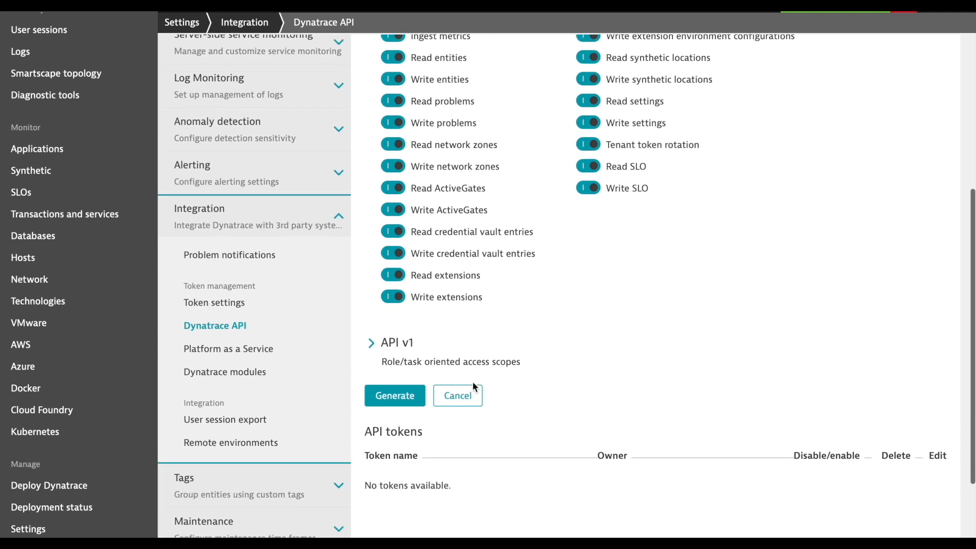
pyautogui.scroll(-1, 571, 393)
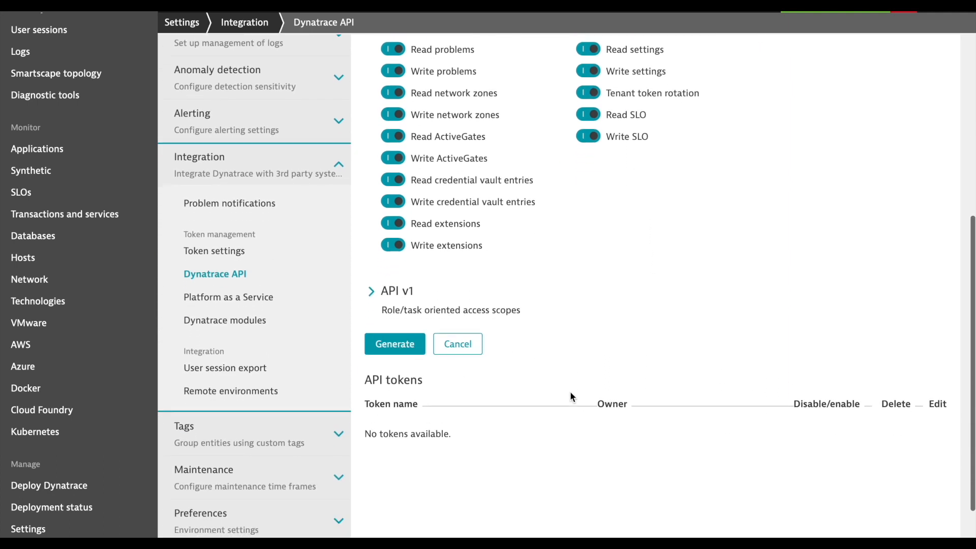
pyautogui.scroll(-1, 570, 396)
pyautogui.click(405, 321)
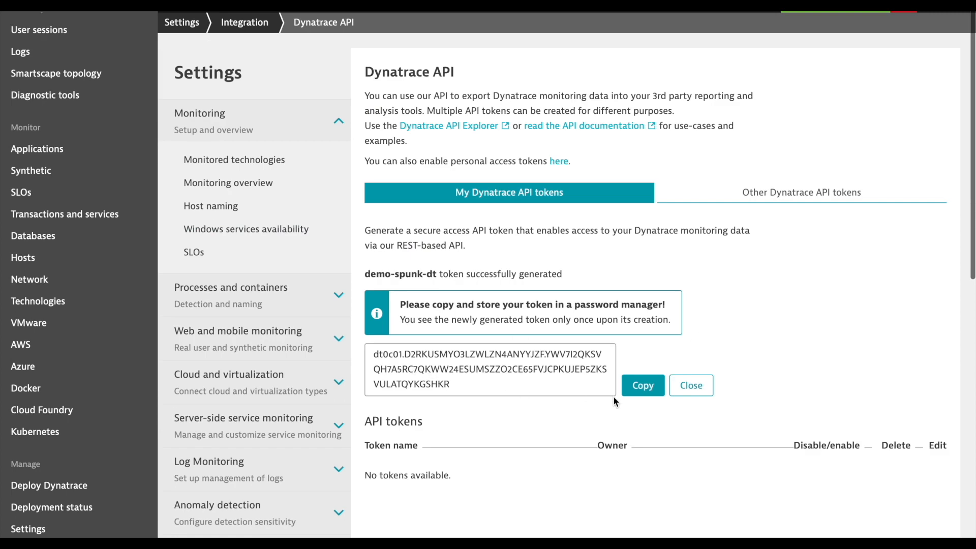
# - Copy the generated Dynatrace API token and paste it into the notes document below the splunk-dt3 entry
pyautogui.click(642, 386)
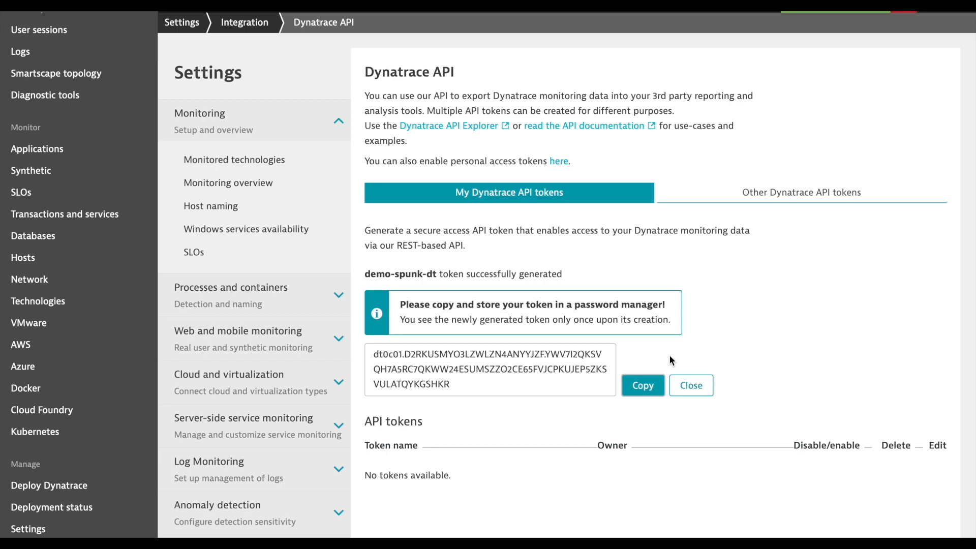
pyautogui.hotkey('ctrl', 'Left')
pyautogui.click(280, 98)
pyautogui.press('Return')
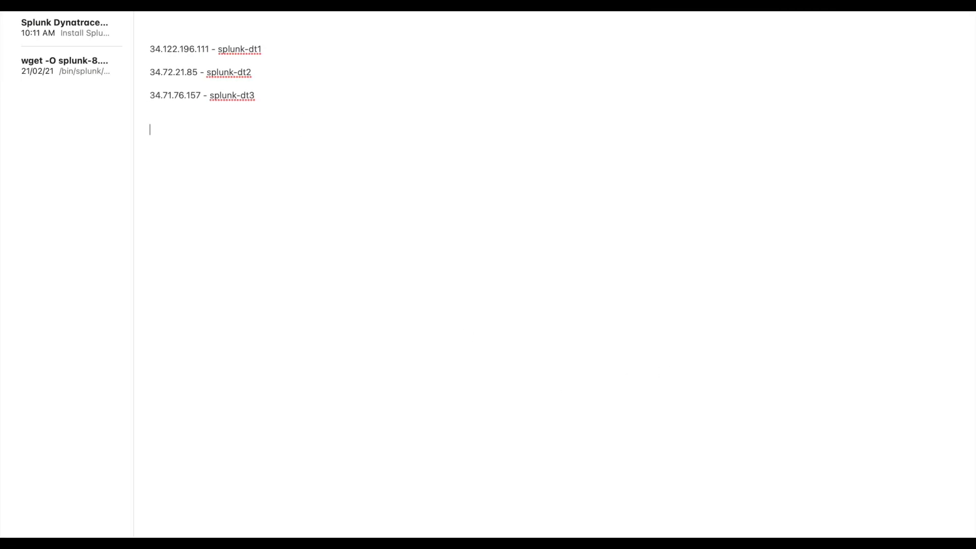
pyautogui.press('super+v')
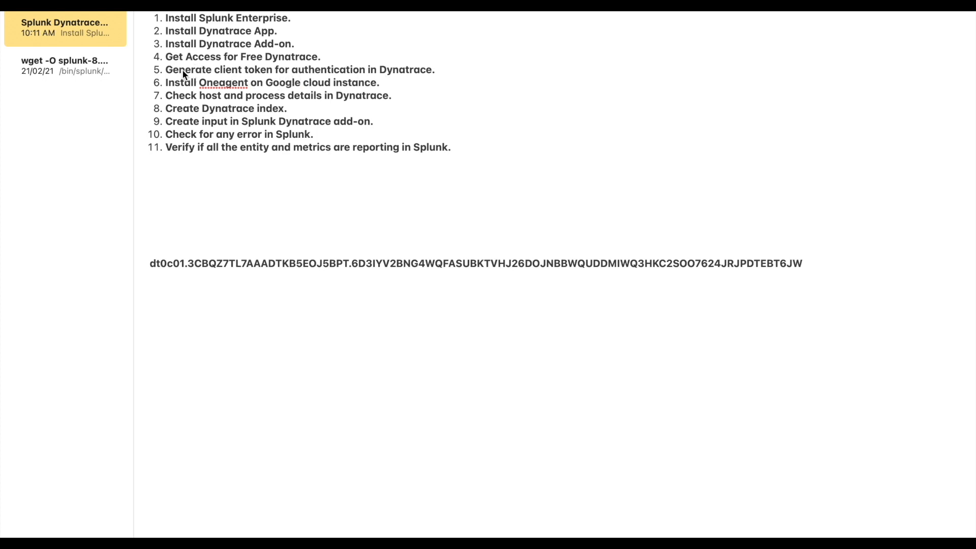
# - Review the checklist items in the notes about generating the client token and installing OneAgent on the Google Cloud instance
pyautogui.click(166, 71)
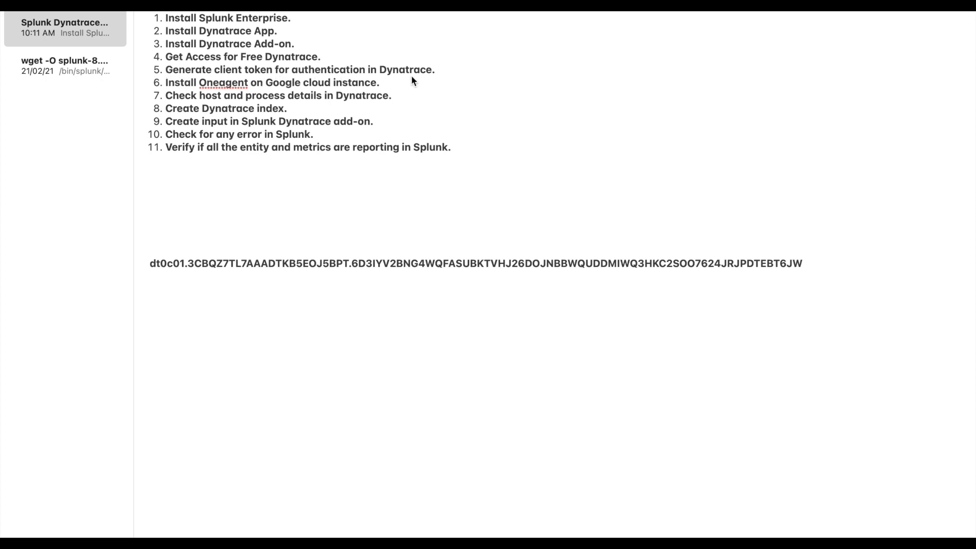
pyautogui.moveTo(435, 72); pyautogui.dragTo(175, 79)
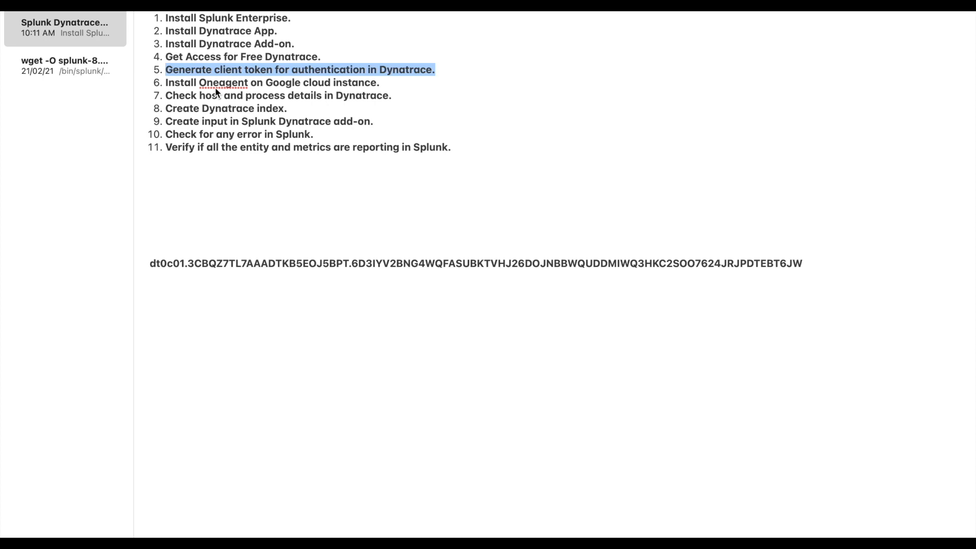
pyautogui.click(382, 82)
pyautogui.moveTo(382, 83); pyautogui.dragTo(165, 82)
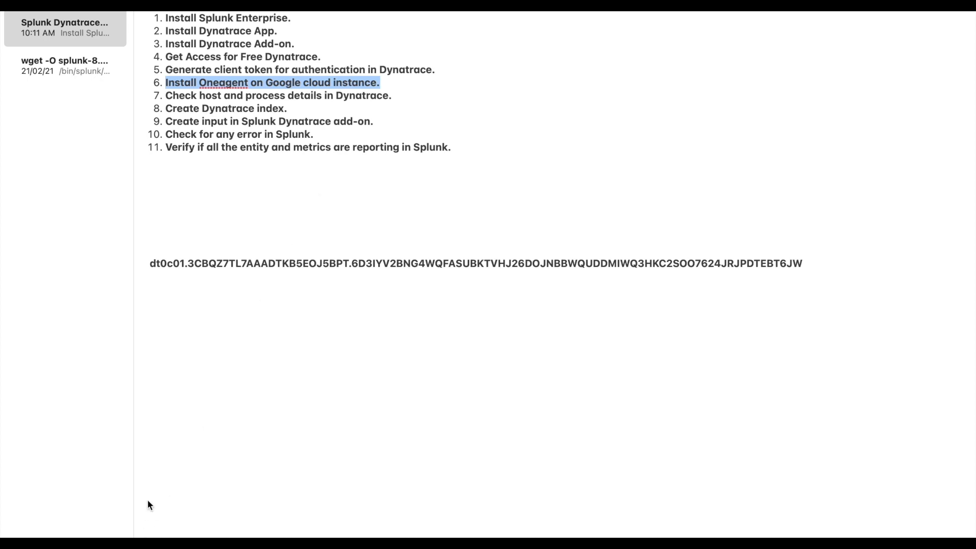
# - Switch to the SSH terminals and open a root shell with sudo su on splunk-dt1, splunk-dt2 and splunk-dt3
pyautogui.press('super+Tab')
pyautogui.press('super+Tab')
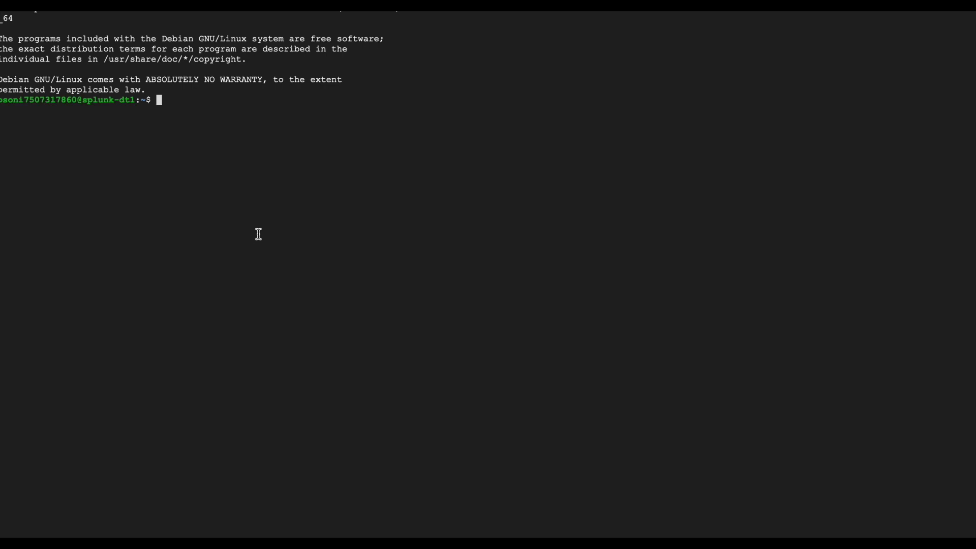
pyautogui.write('sudo su')
pyautogui.press('Return')
pyautogui.write('sudo su')
pyautogui.press('Return')
pyautogui.write('sydu')
pyautogui.press('BackSpace')
pyautogui.press('BackSpace')
pyautogui.press('BackSpace')
pyautogui.write('udo su')
pyautogui.press('Return')
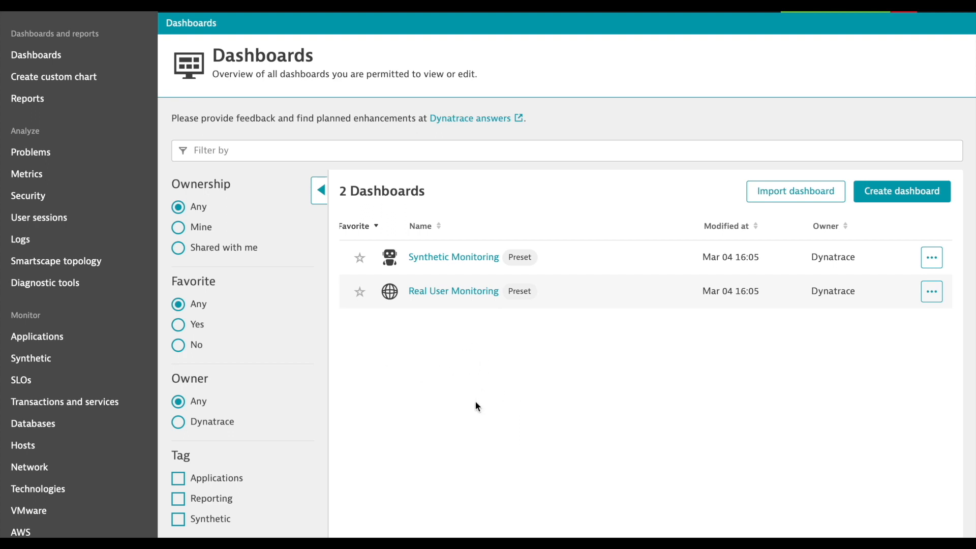
# - In Dynatrace, start adding a new host from the OneAgent deployment status and open the Linux OneAgent installation instructions
pyautogui.scroll(-1, 83, 355)
pyautogui.scroll(1, 84, 359)
pyautogui.scroll(-3, 83, 359)
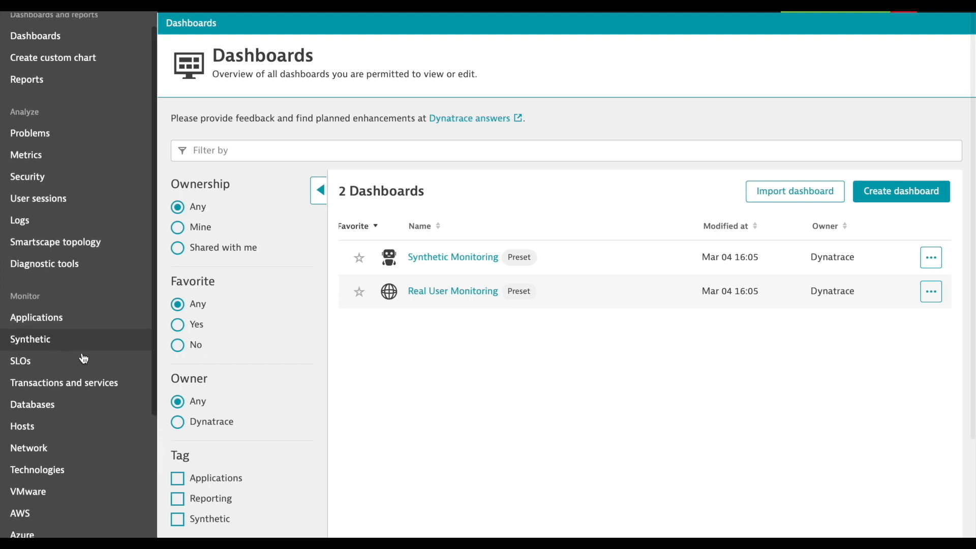
pyautogui.scroll(-3, 83, 359)
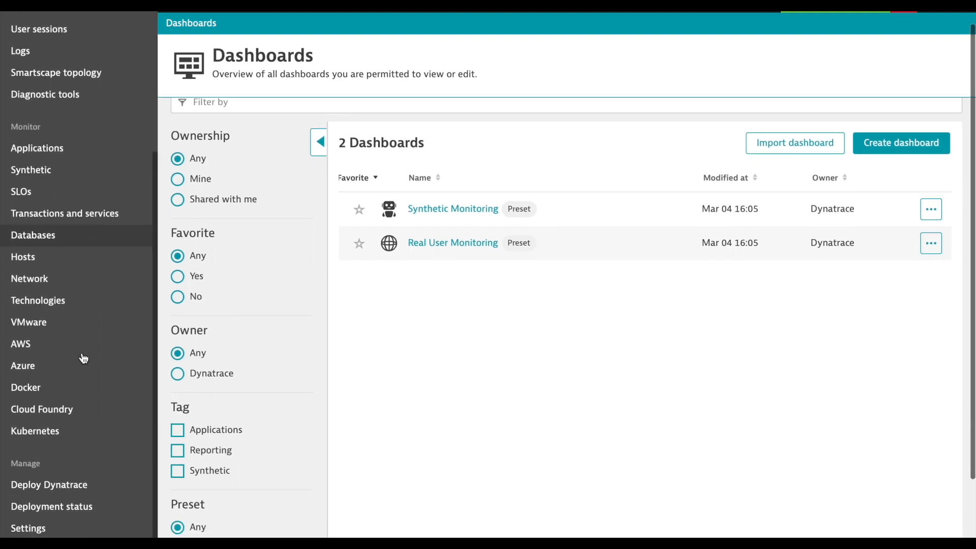
pyautogui.click(56, 489)
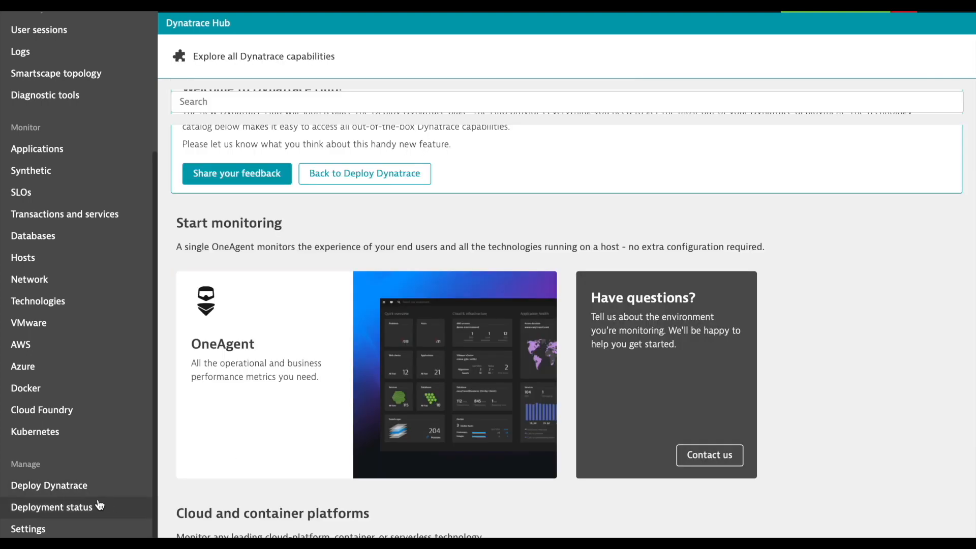
pyautogui.click(61, 511)
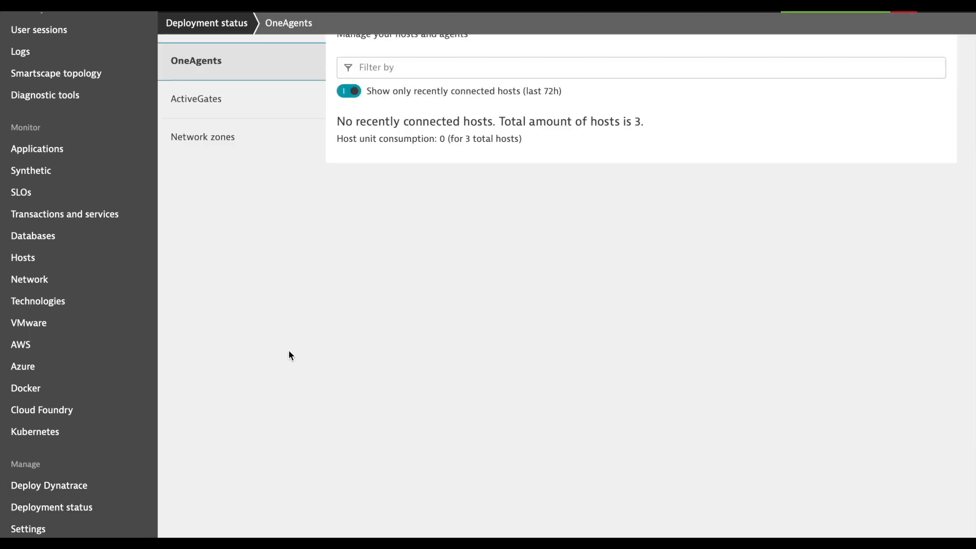
pyautogui.scroll(2, 289, 351)
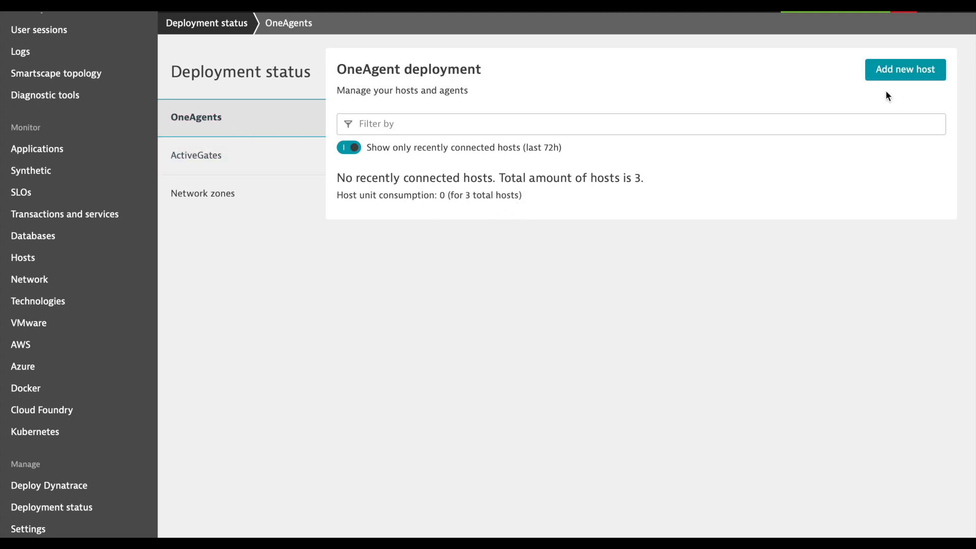
pyautogui.click(905, 71)
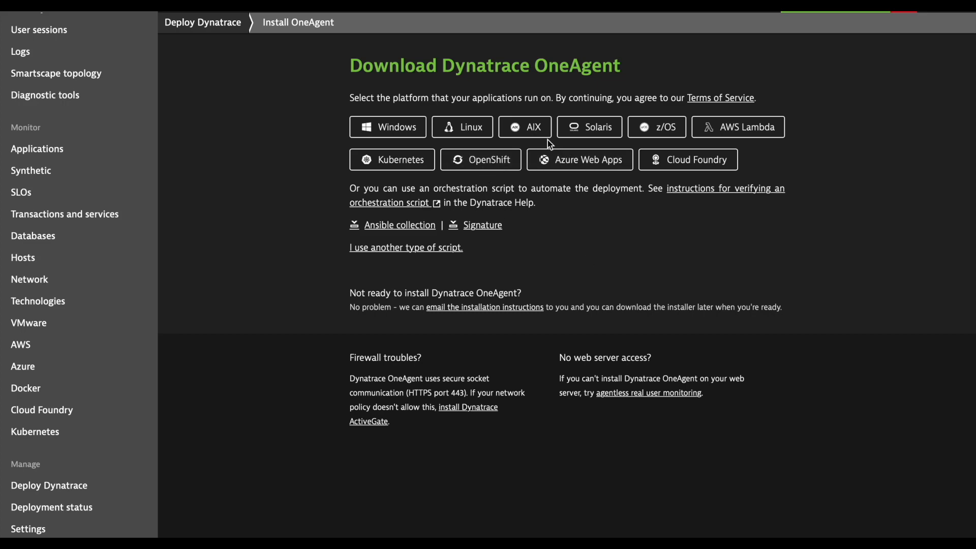
pyautogui.click(465, 130)
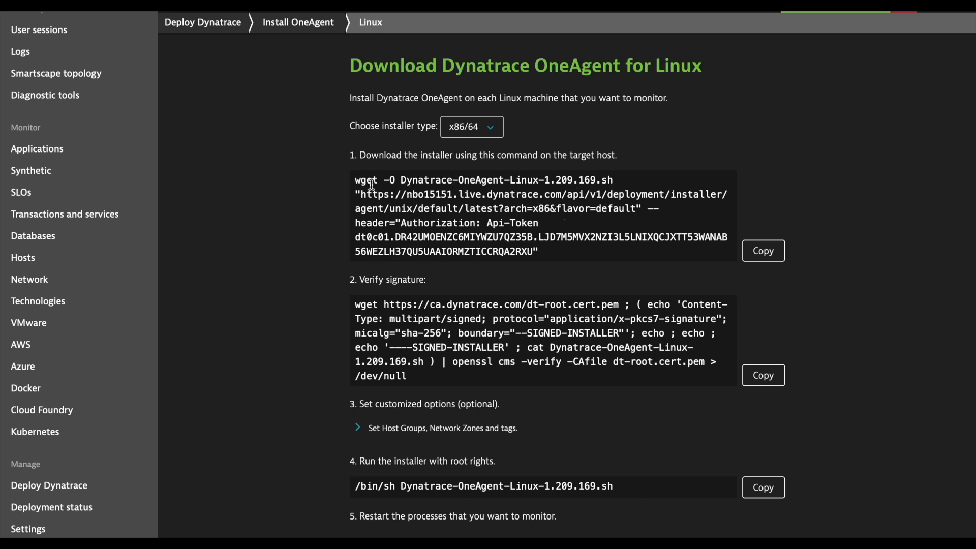
# - Try to download the OneAgent installer on splunk-dt1 with the copied wget command containing the API token
pyautogui.moveTo(614, 181); pyautogui.dragTo(358, 184)
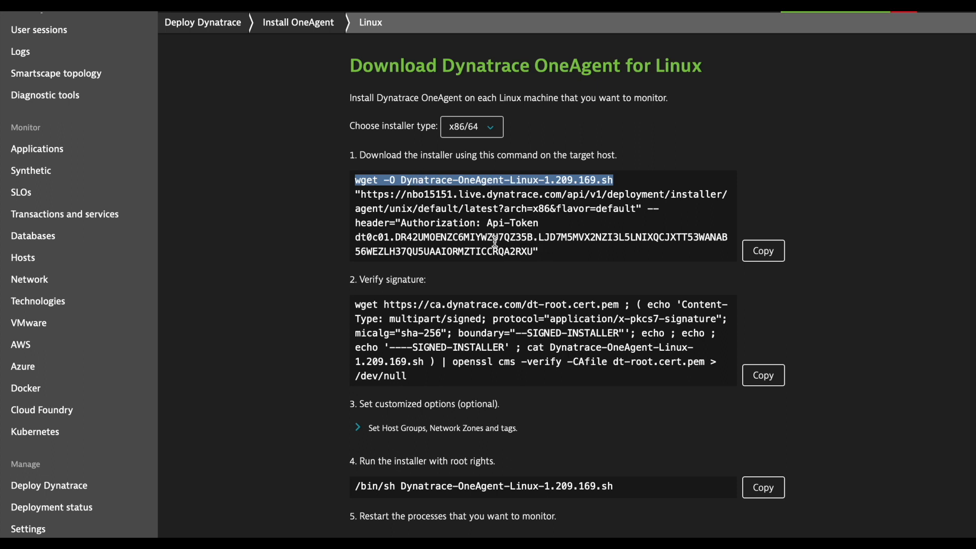
pyautogui.click(759, 257)
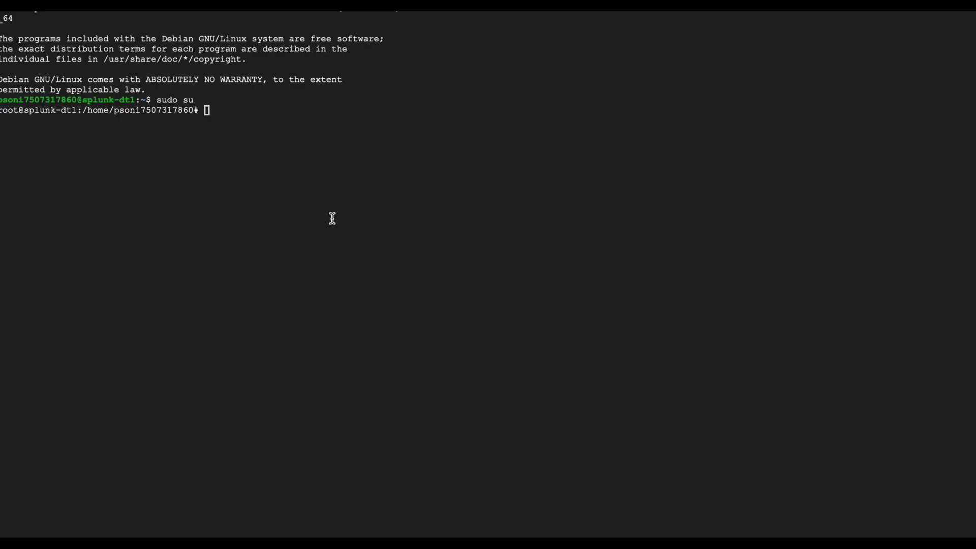
pyautogui.hotkey('ctrl', 'v')
pyautogui.press('Return')
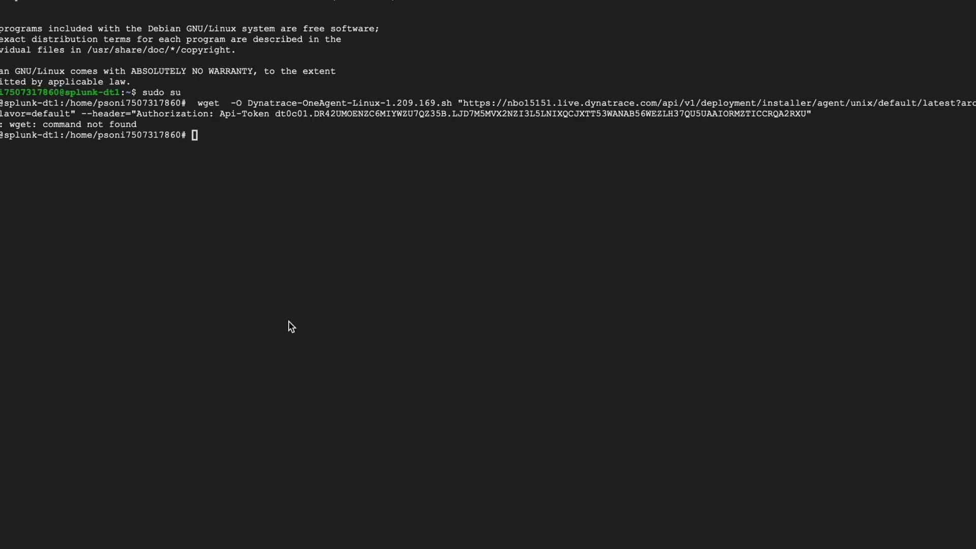
# - Install wget on splunk-dt1 with apt-get install wget and accept the installation
pyautogui.hotkey('ctrl', 'v')
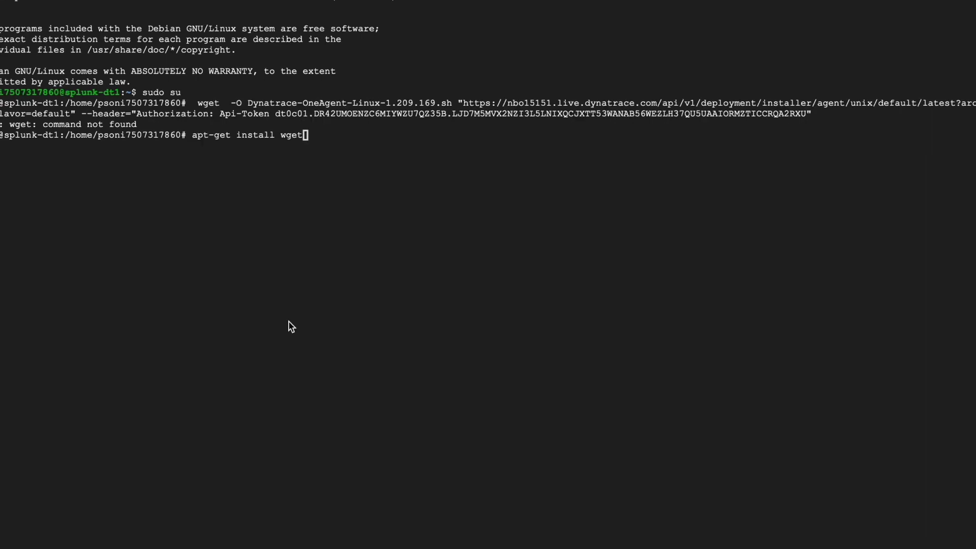
pyautogui.press('Return')
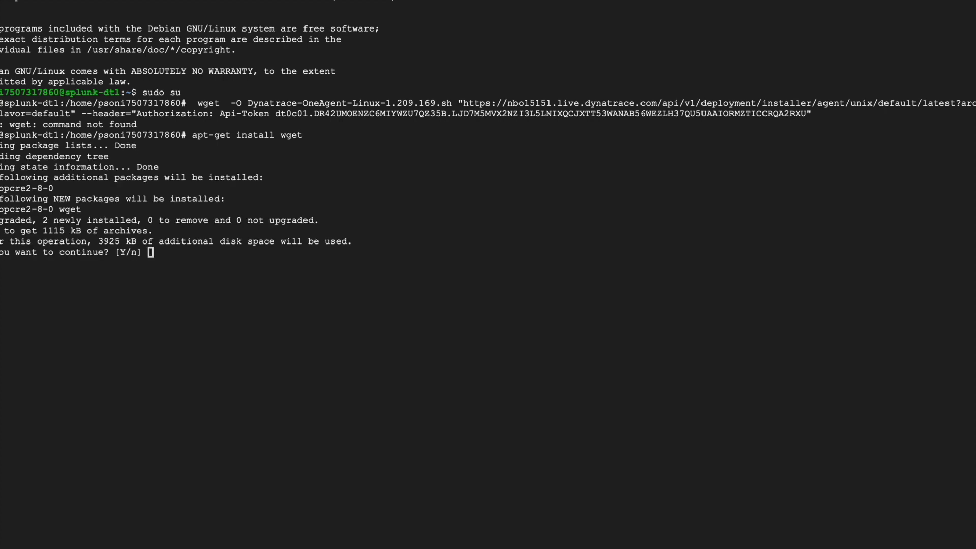
pyautogui.write('yt')
pyautogui.press('Return')
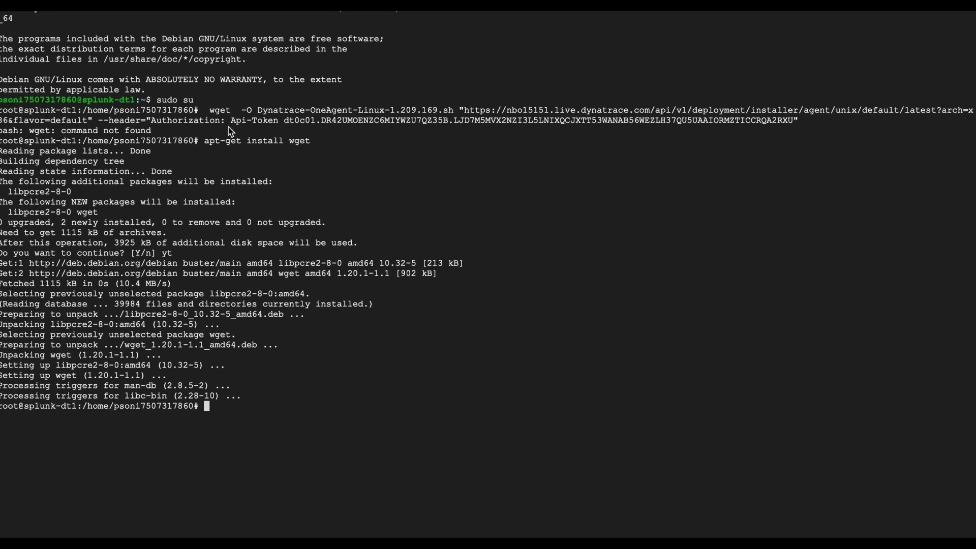
# - Copy the OneAgent download command with its API token from Dynatrace again and run it on splunk-dt1
pyautogui.press('super+Tab')
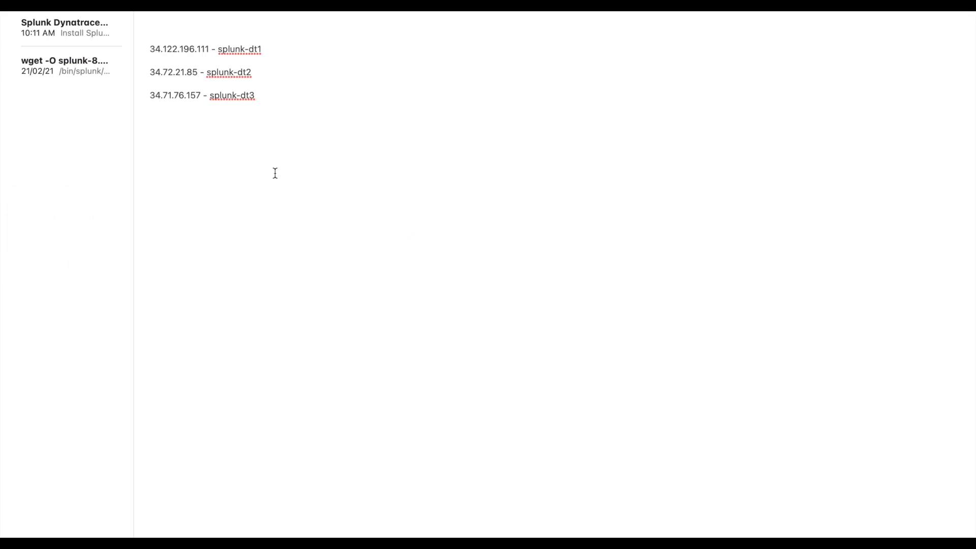
pyautogui.press('super+Tab')
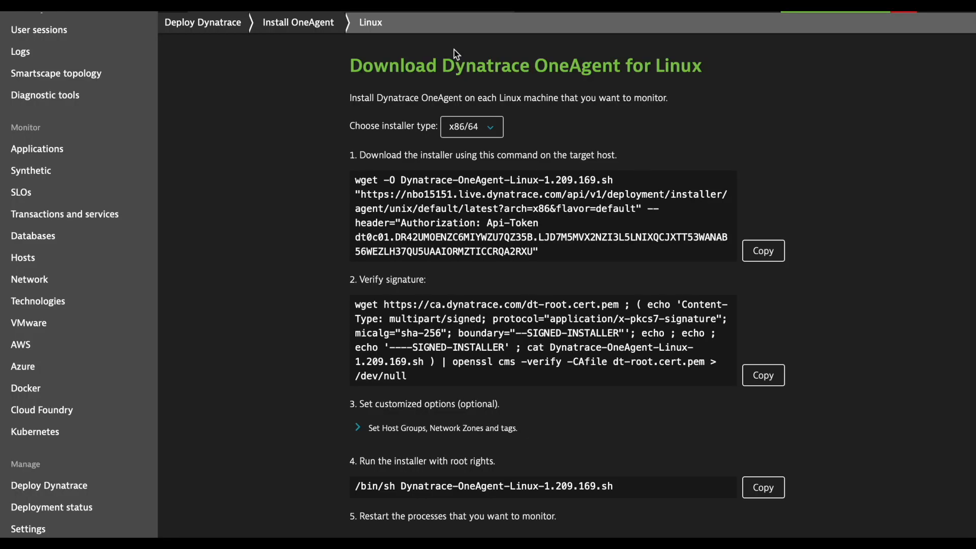
pyautogui.click(764, 252)
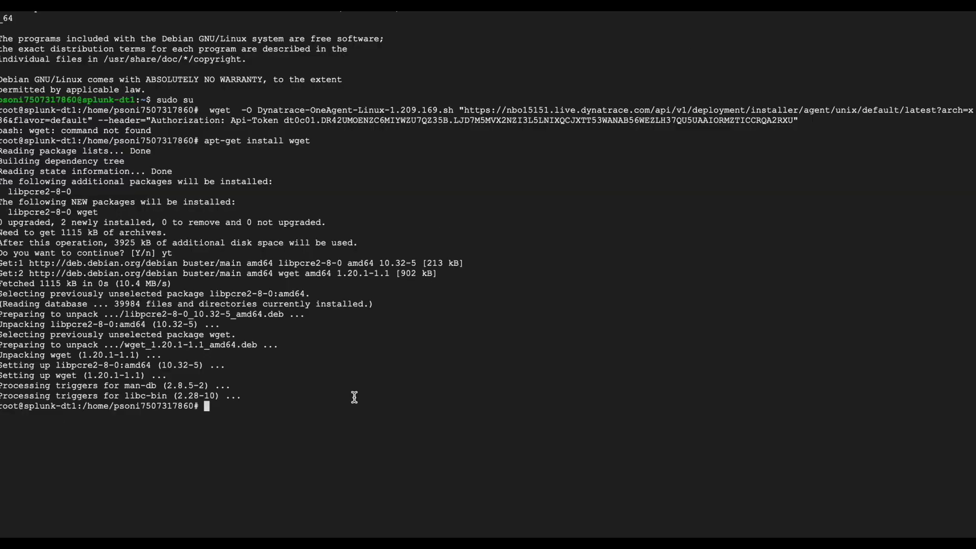
pyautogui.hotkey('ctrl', 'v')
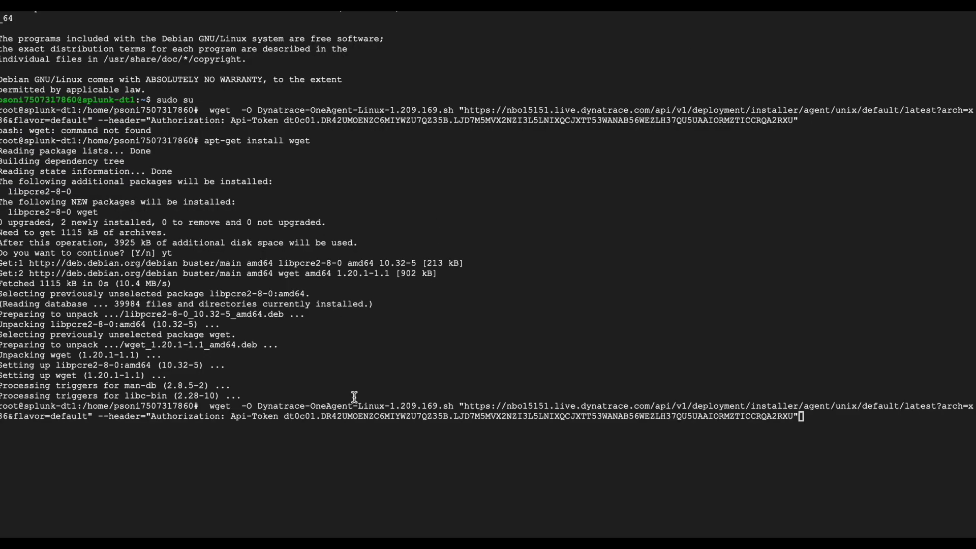
pyautogui.press('Return')
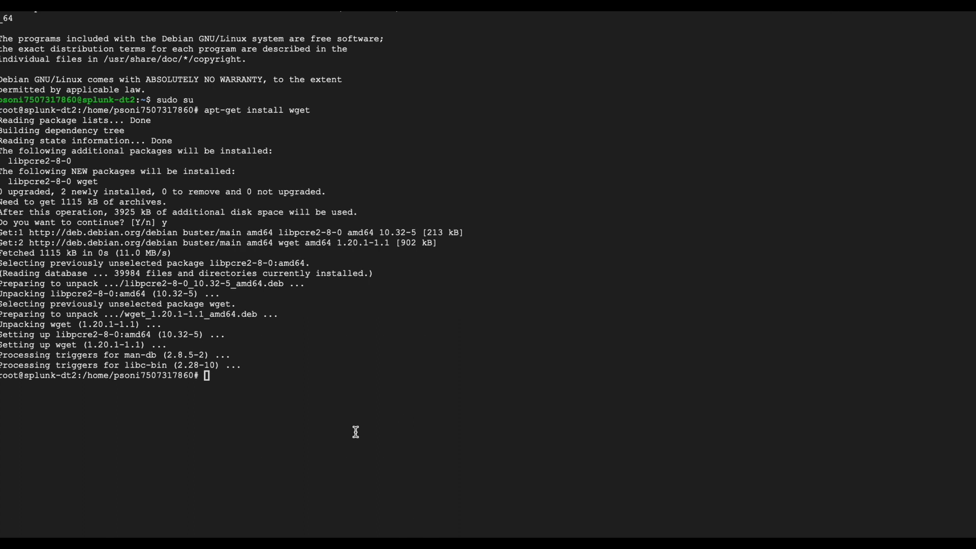
# - Run the same OneAgent installer download command with its API token on splunk-dt2 and splunk-dt3
pyautogui.hotkey('ctrl', 'v')
pyautogui.press('Return')
pyautogui.hotkey('ctrl', 'v')
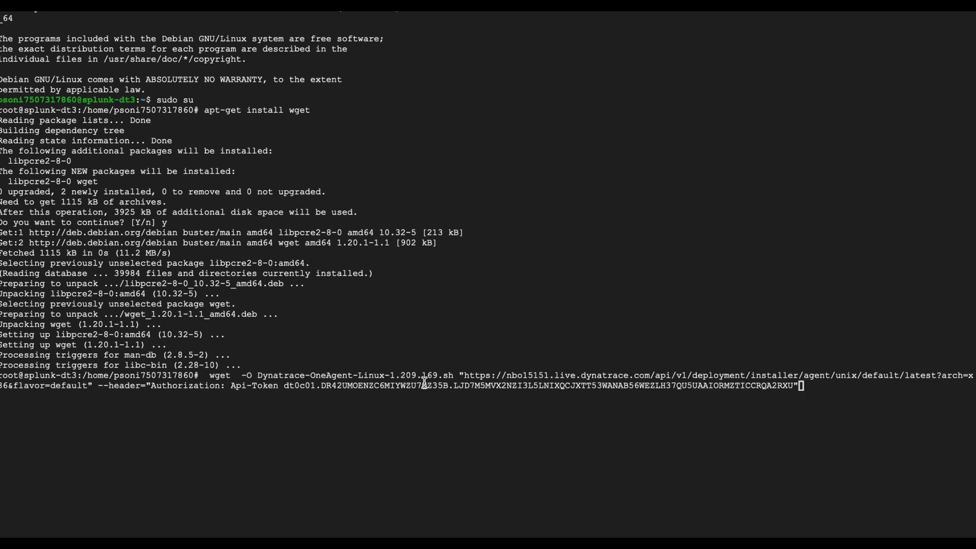
pyautogui.press('Return')
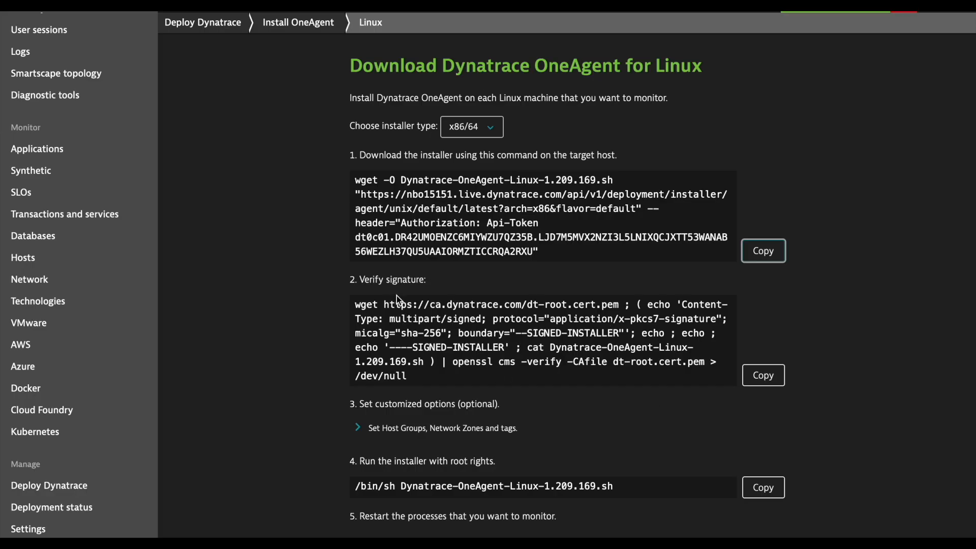
# - Copy the signature verification command from the Dynatrace Linux instructions, run it on splunk-dt1, and check its outcome
pyautogui.click(765, 375)
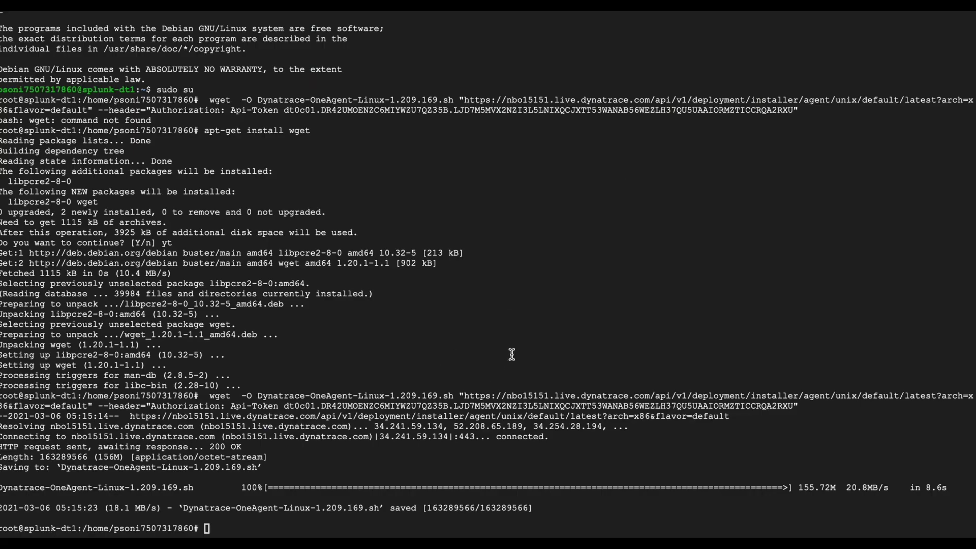
pyautogui.hotkey('ctrl', 'v')
pyautogui.press('Return')
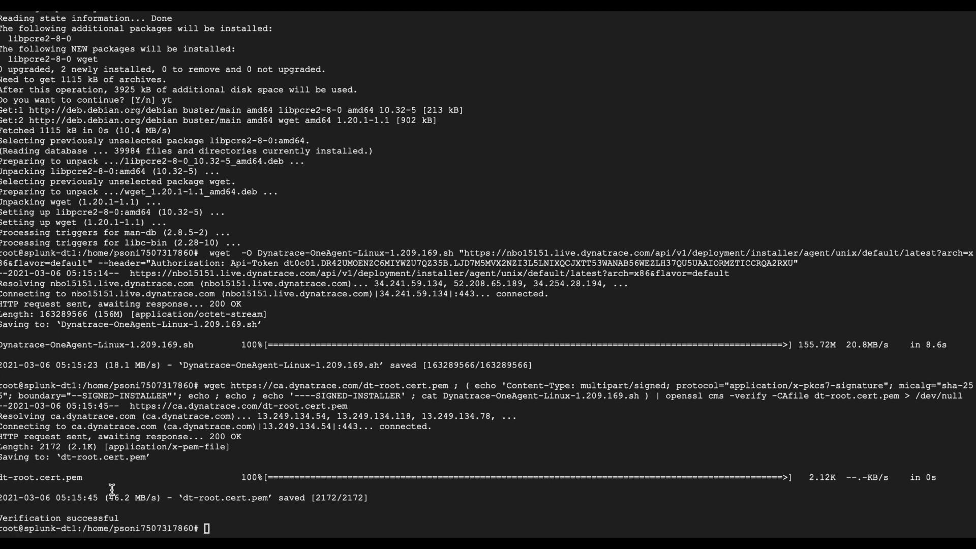
pyautogui.moveTo(120, 518); pyautogui.dragTo(19, 518)
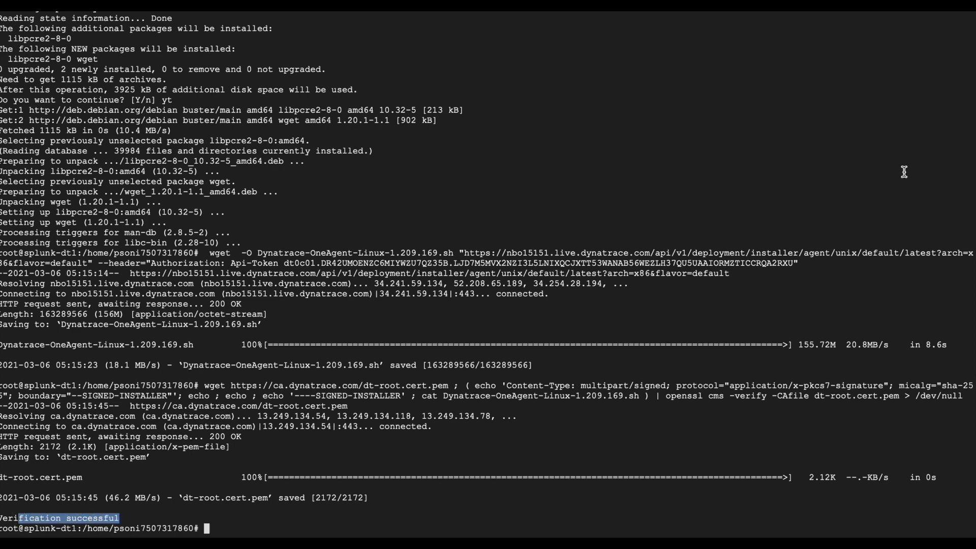
pyautogui.click(865, 4)
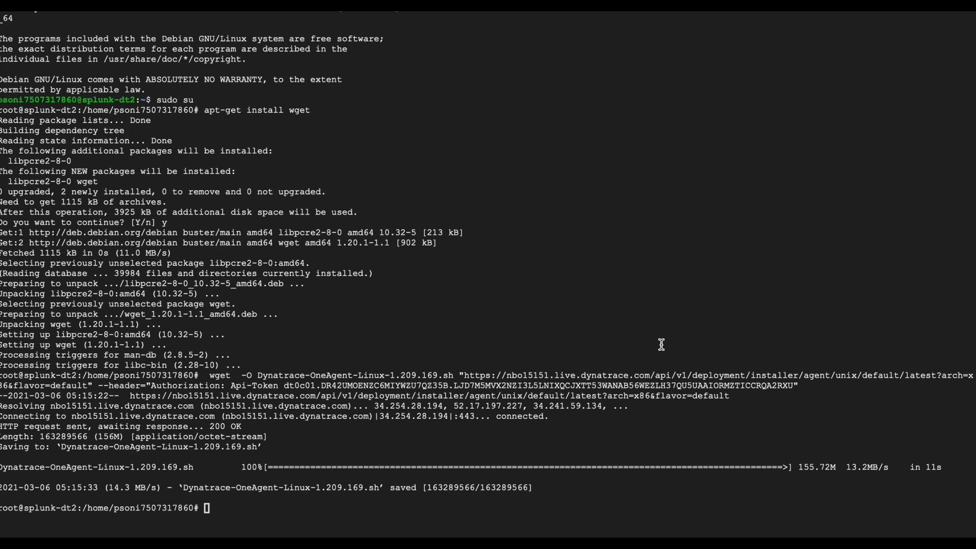
pyautogui.hotkey('ctrl', 'v')
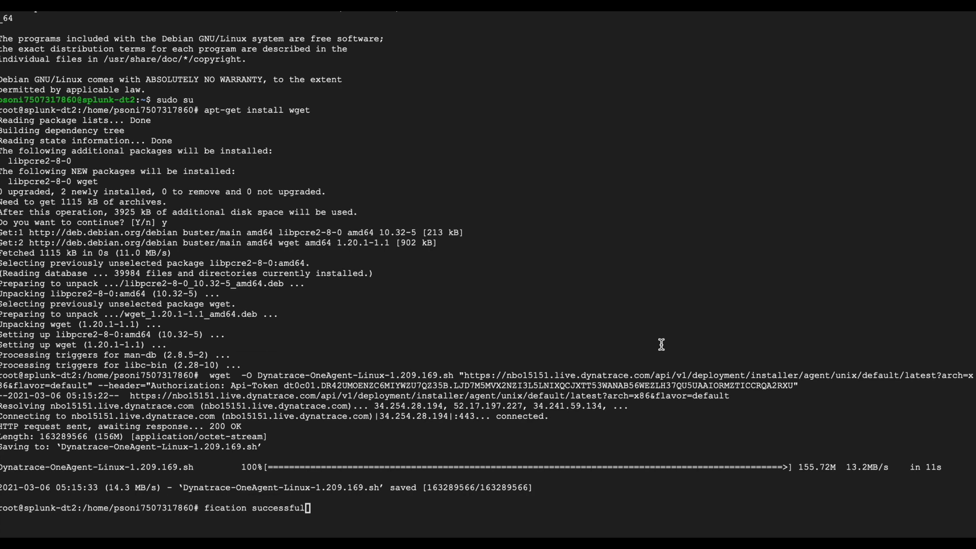
pyautogui.press('BackSpace')
pyautogui.press('BackSpace')
pyautogui.press('BackSpace')
pyautogui.press('BackSpace')
pyautogui.press('BackSpace')
pyautogui.press('BackSpace')
pyautogui.press('BackSpace')
pyautogui.press('BackSpace')
pyautogui.press('BackSpace')
pyautogui.press('BackSpace')
pyautogui.press('BackSpace')
pyautogui.press('BackSpace')
pyautogui.press('BackSpace')
pyautogui.press('BackSpace')
pyautogui.press('BackSpace')
pyautogui.press('BackSpace')
pyautogui.press('BackSpace')
pyautogui.press('BackSpace')
pyautogui.press('BackSpace')
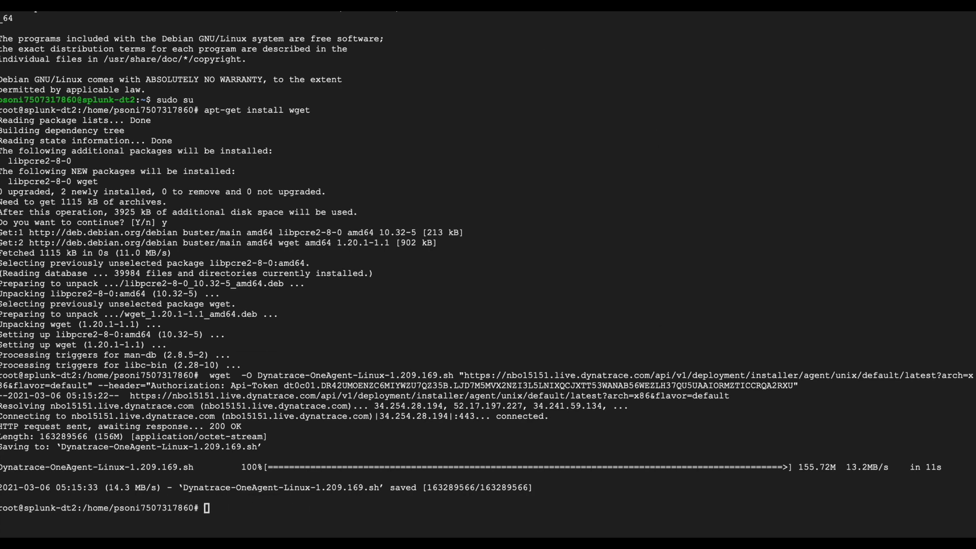
# - Copy the signature verification command from the Dynatrace Linux instructions and run it on splunk-dt2 and splunk-dt3
pyautogui.hotkey('alt', 'Tab')
pyautogui.click(763, 376)
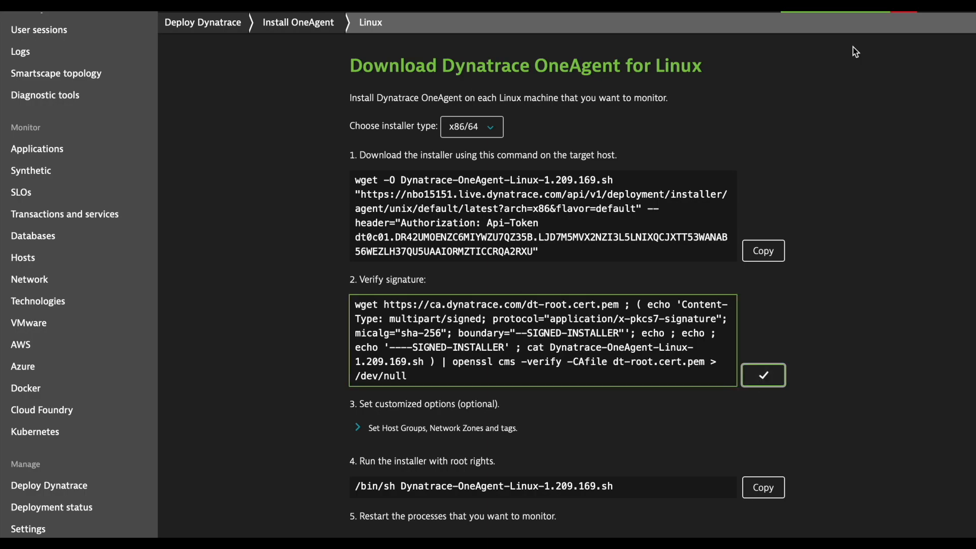
pyautogui.hotkey('alt', 'Tab')
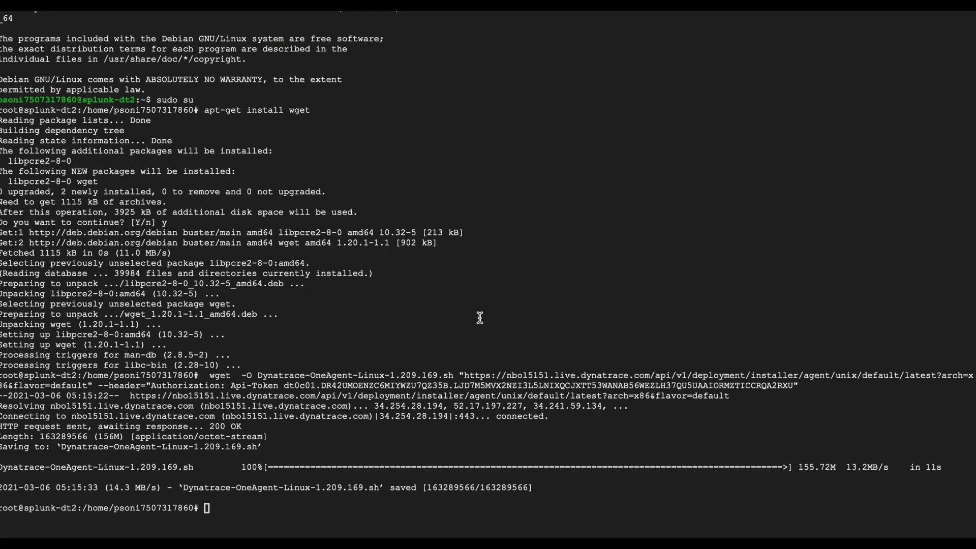
pyautogui.hotkey('ctrl', 'v')
pyautogui.press('Return')
pyautogui.hotkey('ctrl', 'v')
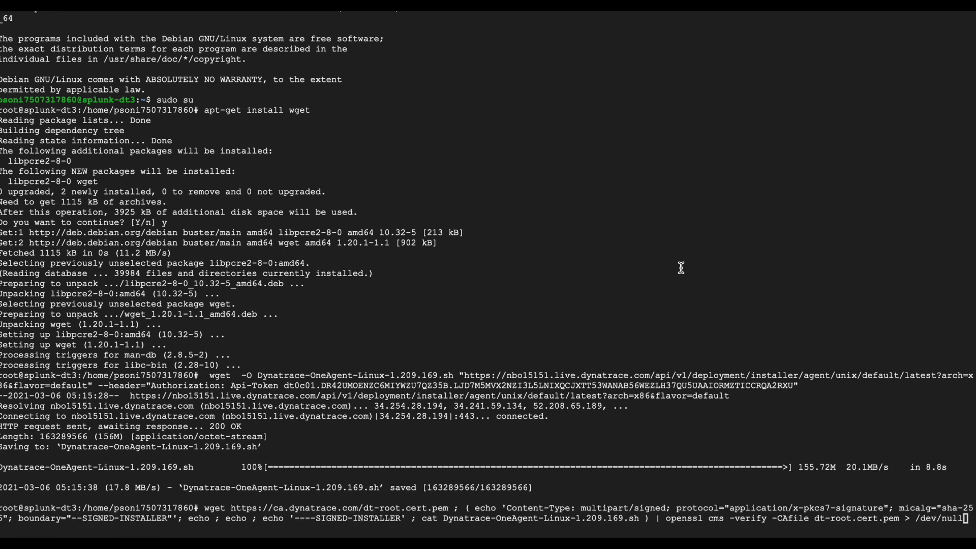
pyautogui.press('Return')
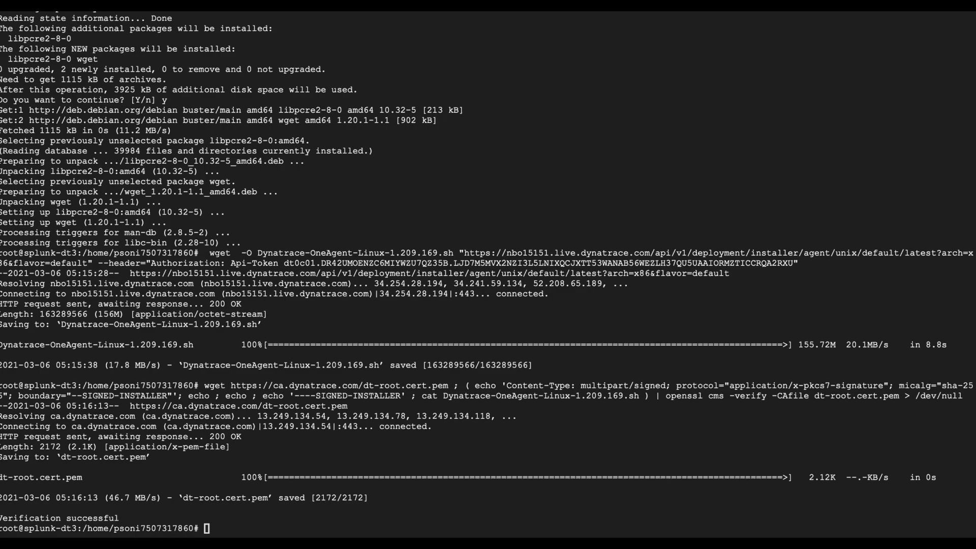
# - Copy the root installer command from the Dynatrace instructions and run /bin/sh Dynatrace-OneAgent-Linux-1.209.169.sh on splunk-dt1
pyautogui.press('super+Tab')
pyautogui.scroll(-2, 766, 436)
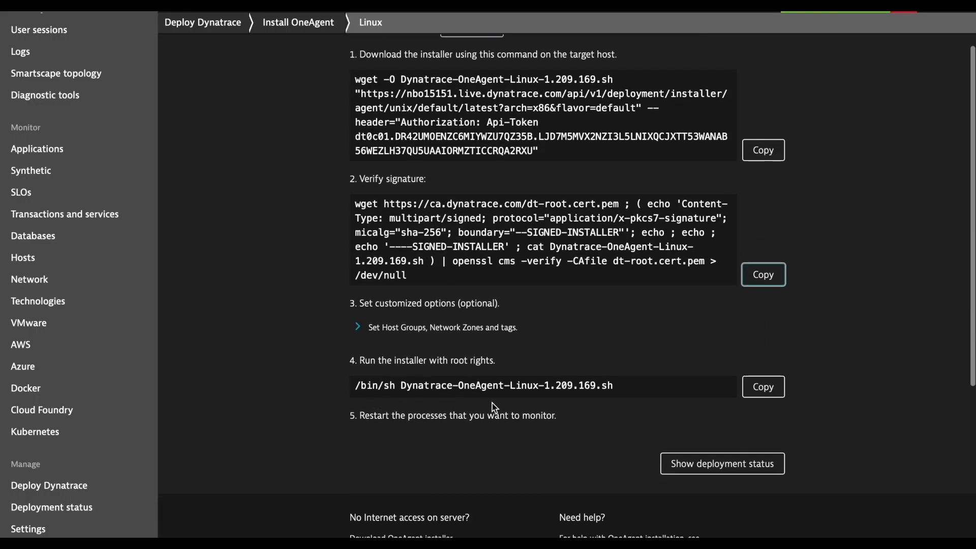
pyautogui.click(763, 387)
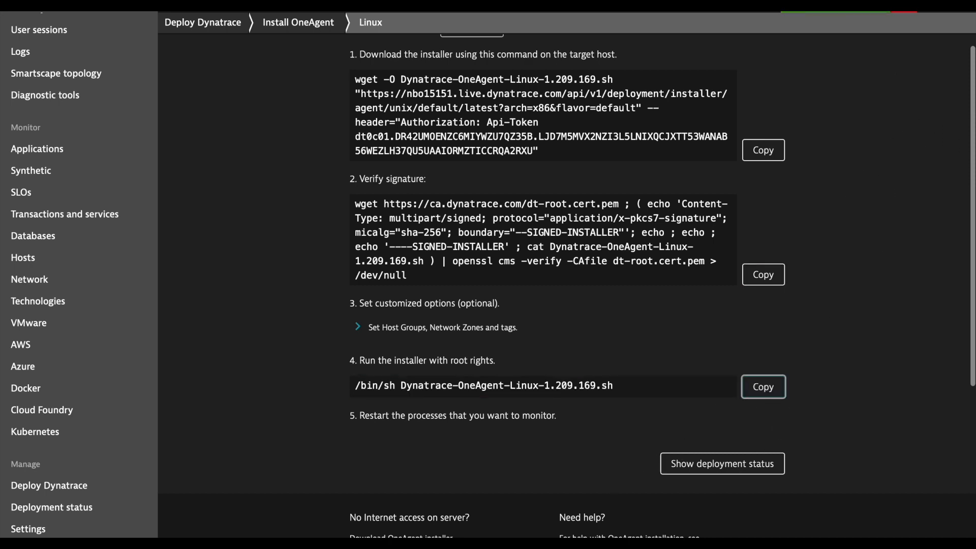
pyautogui.click(779, 7)
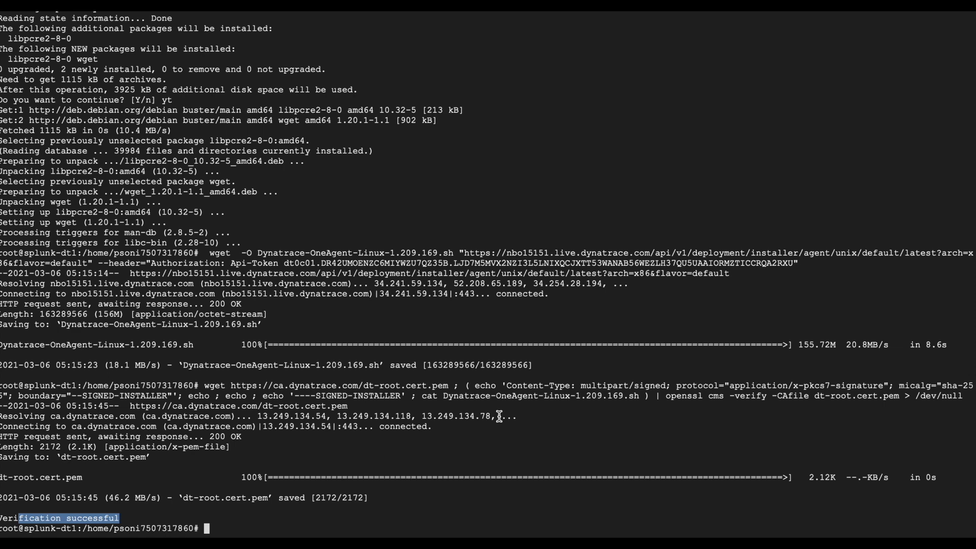
pyautogui.hotkey('ctrl', 'v')
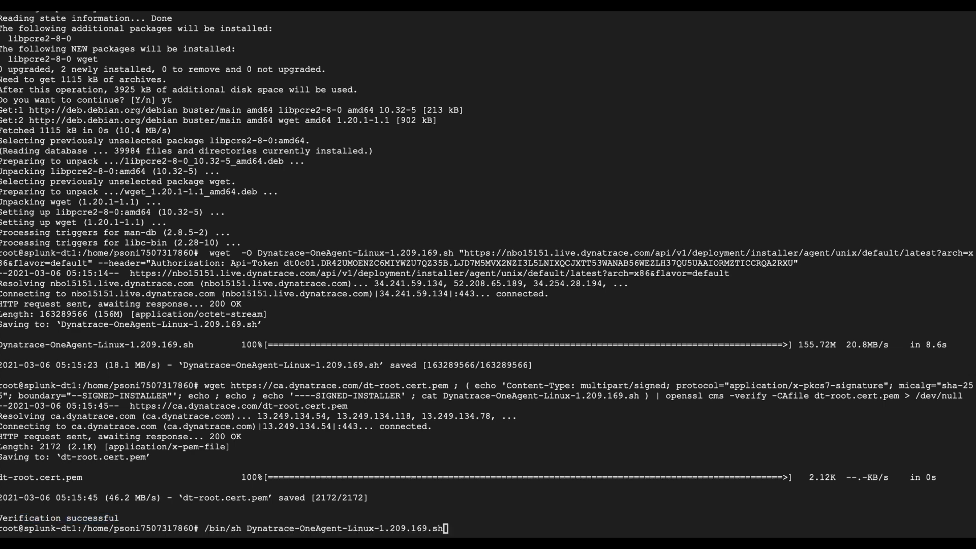
pyautogui.press('Return')
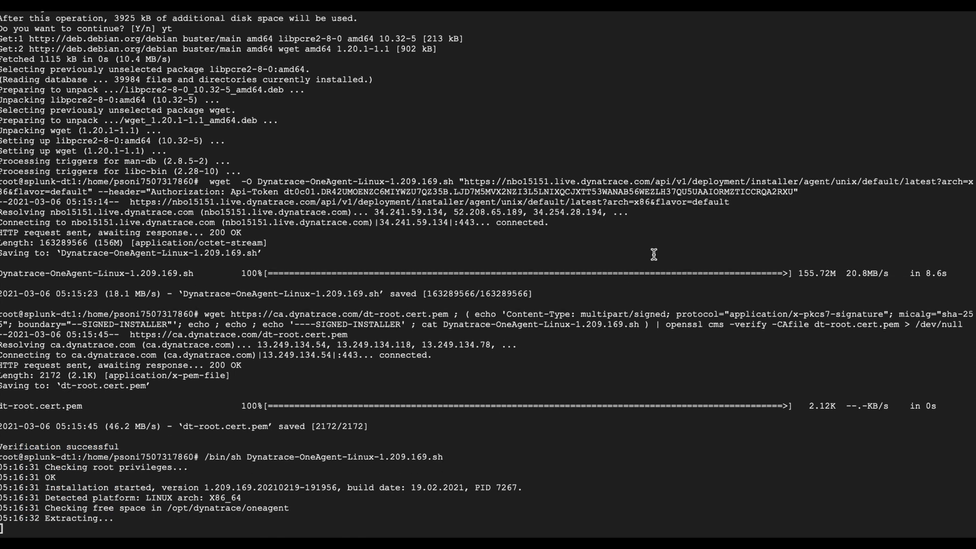
# - Run the same installer command, /bin/sh Dynatrace-OneAgent-Linux-1.209.169.sh, on splunk-dt2 and splunk-dt3
pyautogui.click(763, 4)
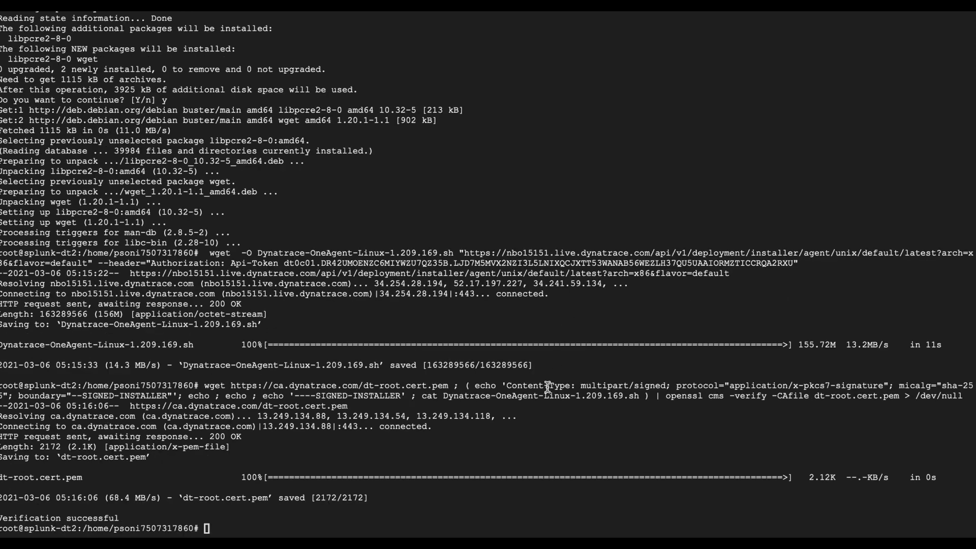
pyautogui.hotkey('ctrl', 'v')
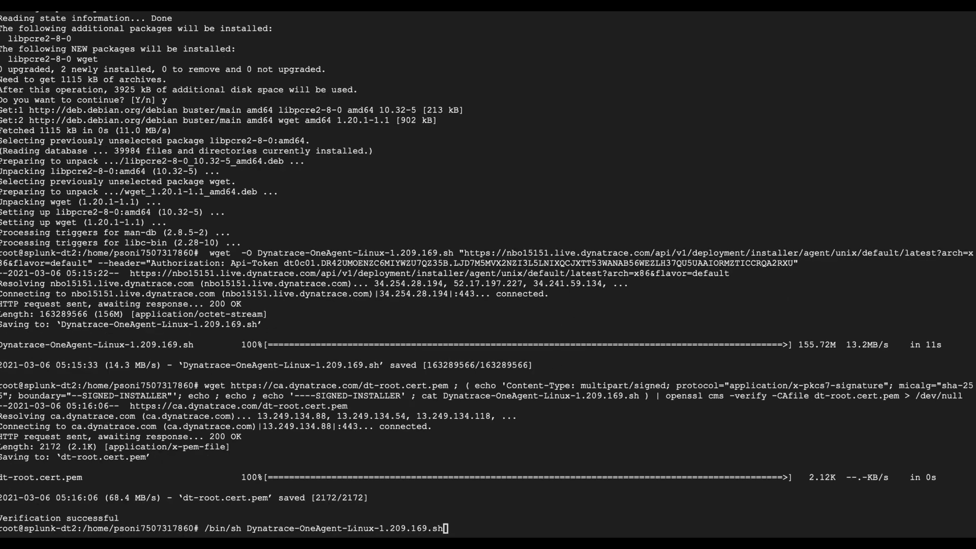
pyautogui.press('Return')
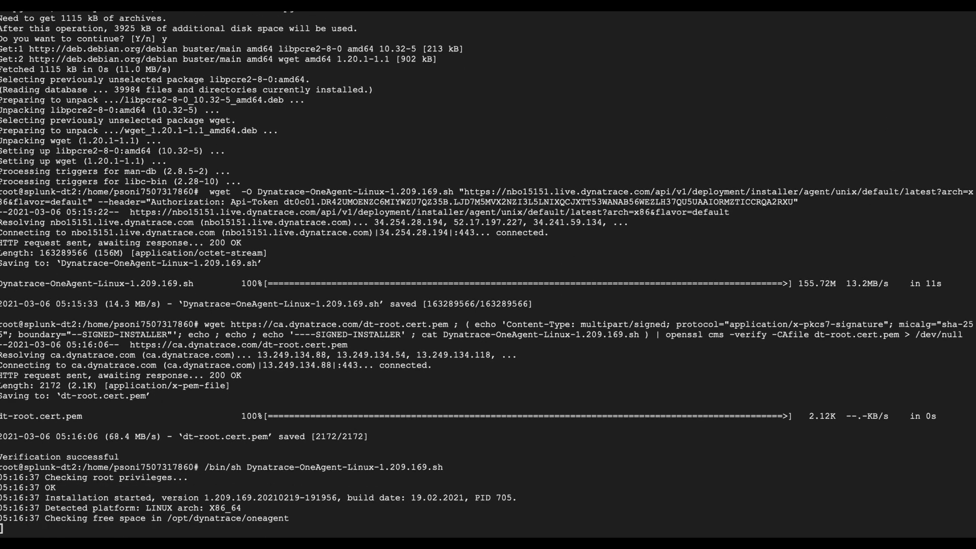
pyautogui.click(823, 4)
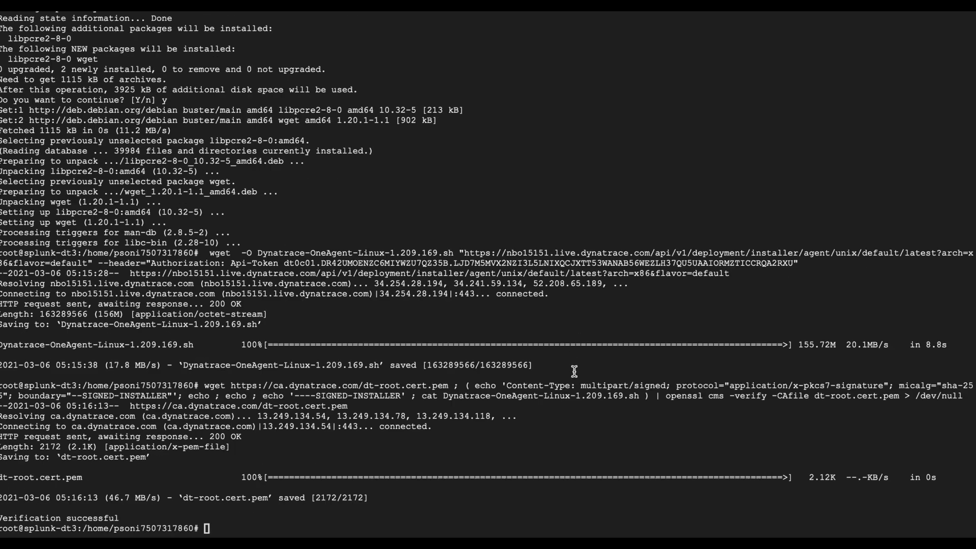
pyautogui.hotkey('ctrl', 'v')
pyautogui.press('Return')
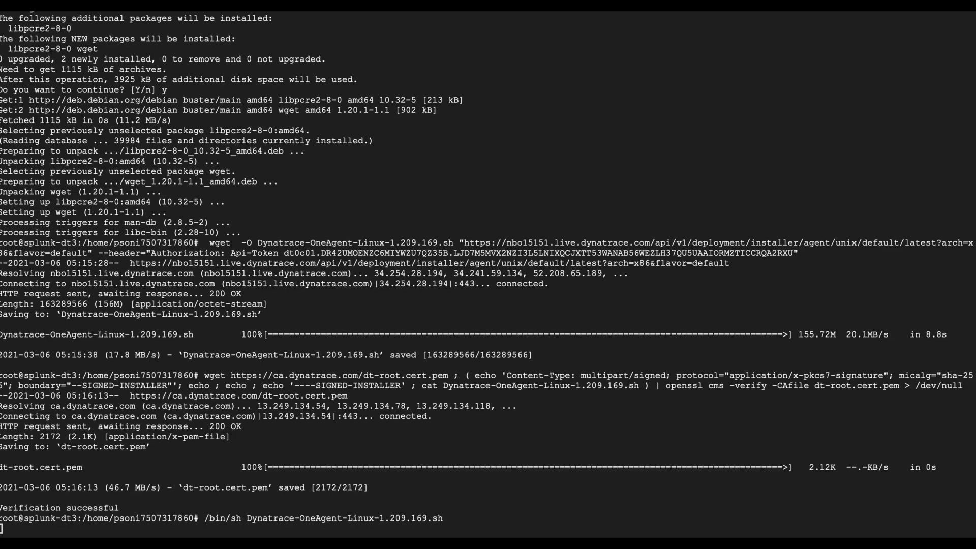
# - Check the OneAgent installation progress in the terminals of splunk-dt1, splunk-dt2 and splunk-dt3
pyautogui.click(762, 4)
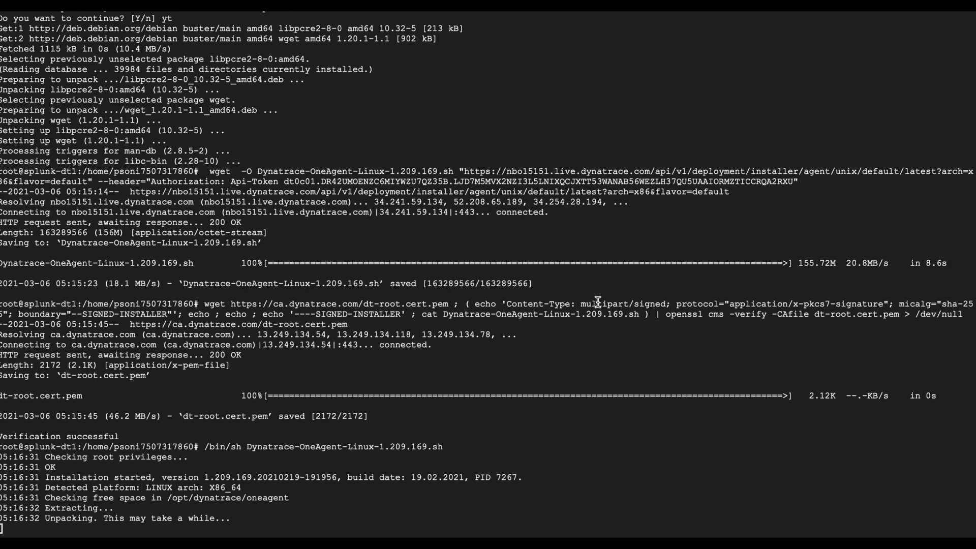
pyautogui.hotkey('ctrl', 'Tab')
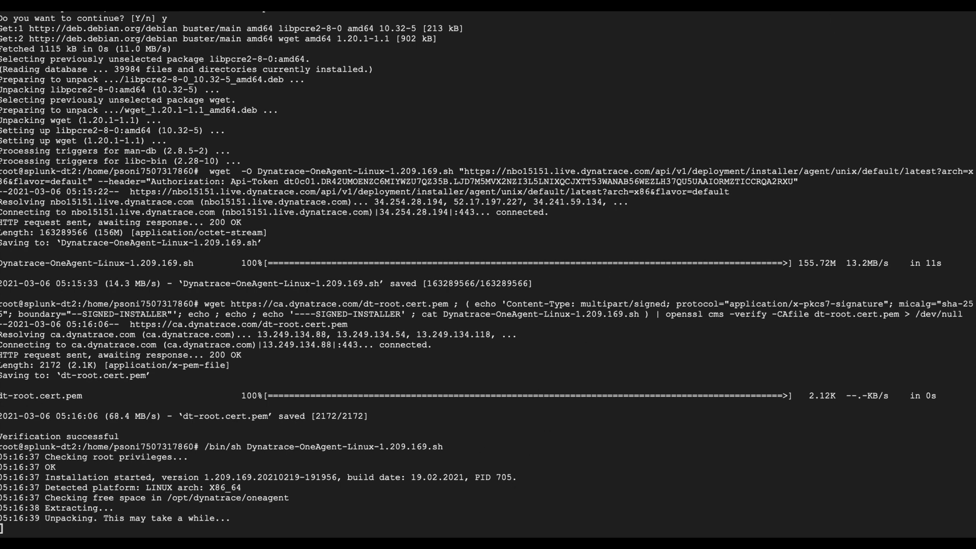
pyautogui.hotkey('ctrl', 'Tab')
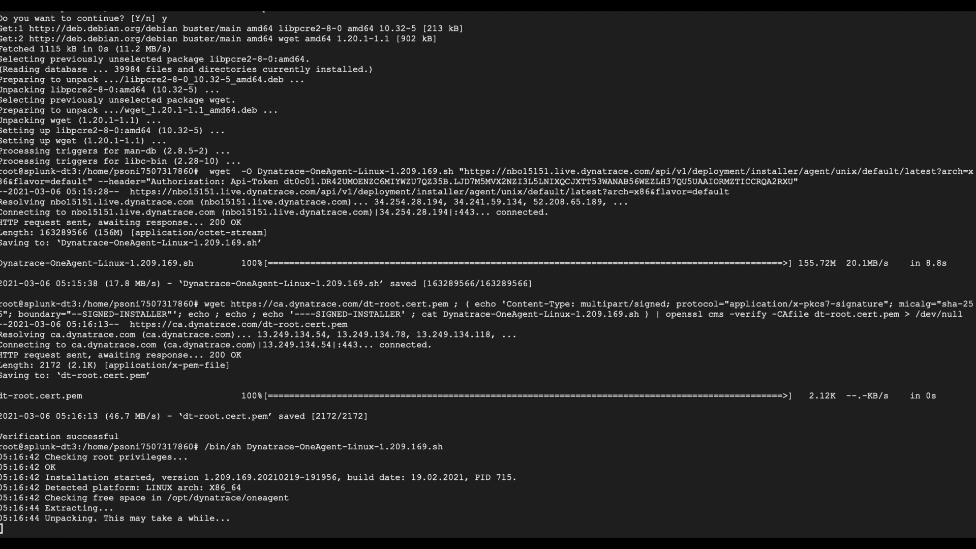
pyautogui.click(753, 4)
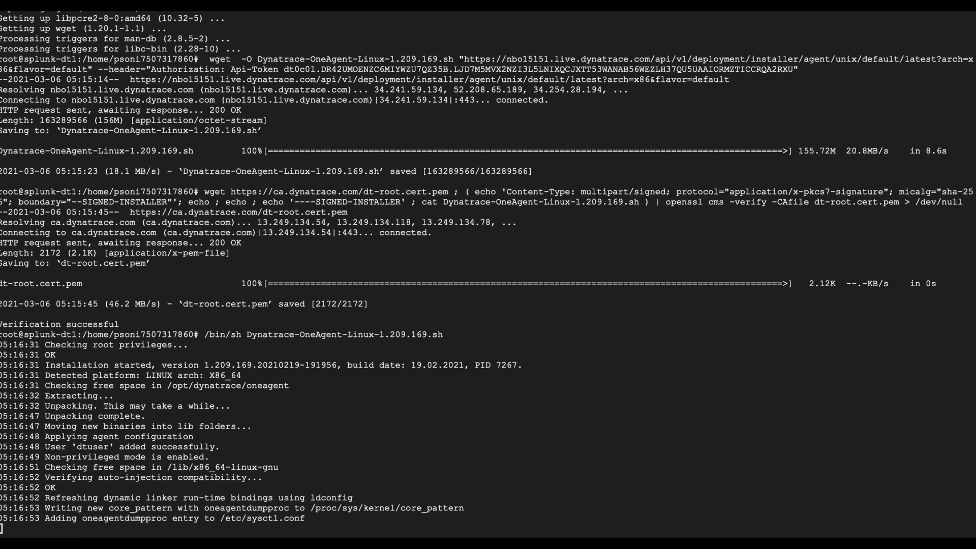
# - Go back over the OneAgent Linux instructions in Dynatrace and open the deployment status to examine the connected hosts
pyautogui.hotkey('ctrl', 'shift', 'Tab')
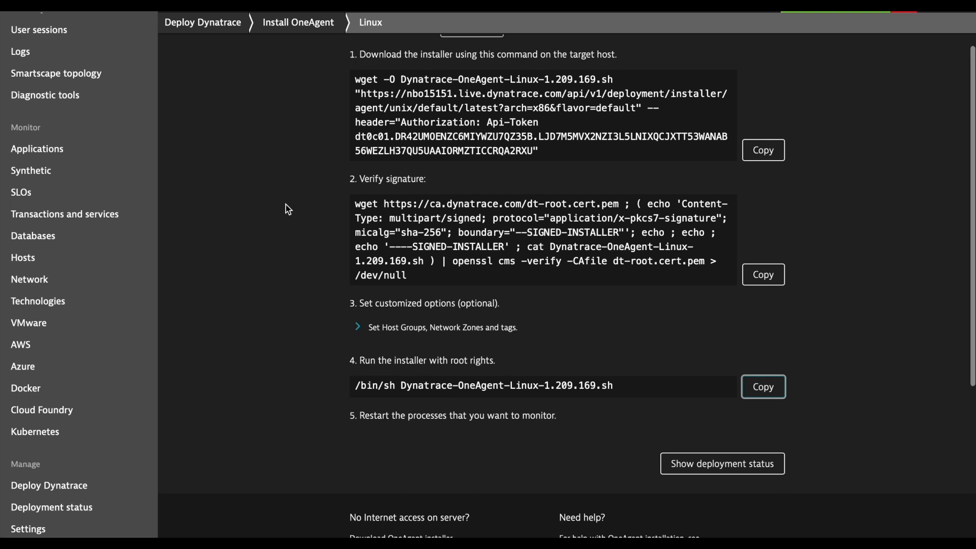
pyautogui.scroll(2, 286, 205)
pyautogui.scroll(-4, 286, 204)
pyautogui.scroll(4, 286, 204)
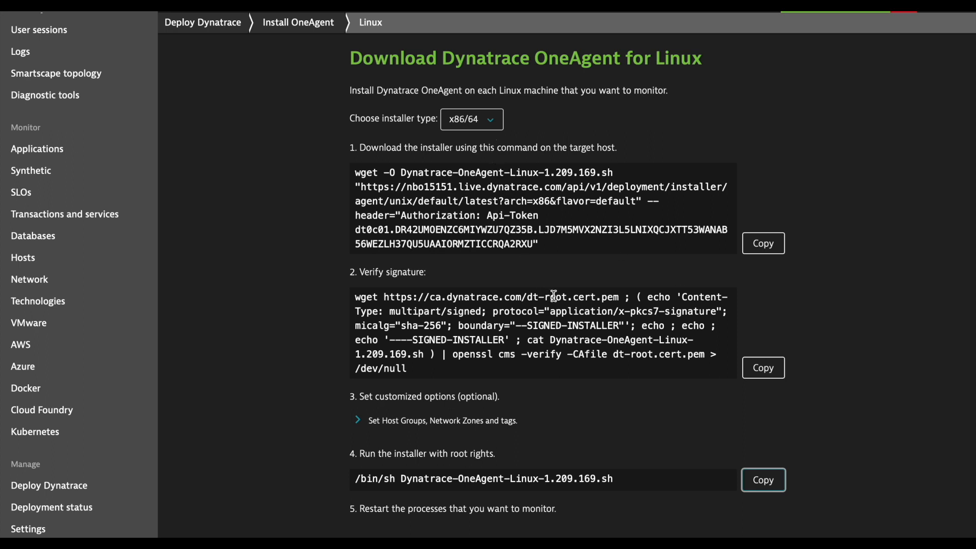
pyautogui.scroll(-5, 181, 282)
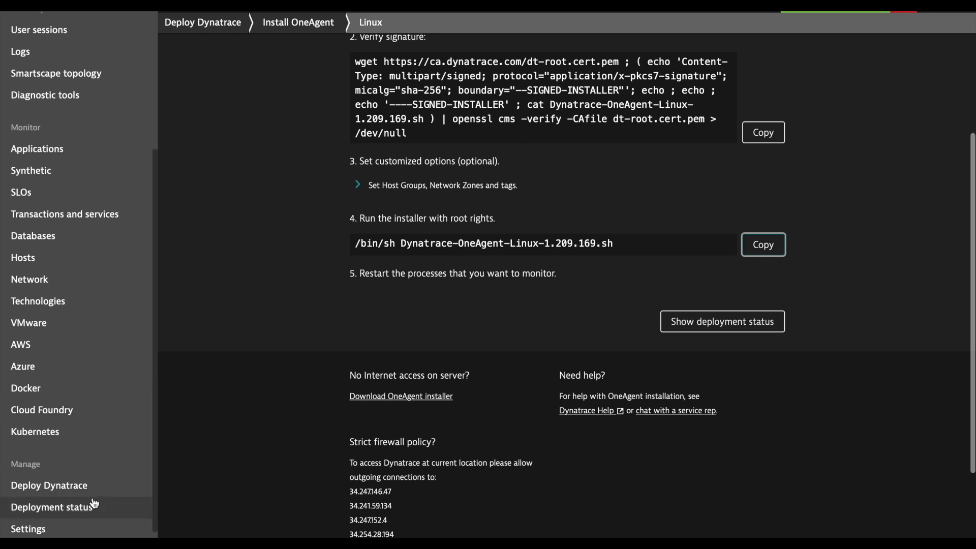
pyautogui.click(41, 511)
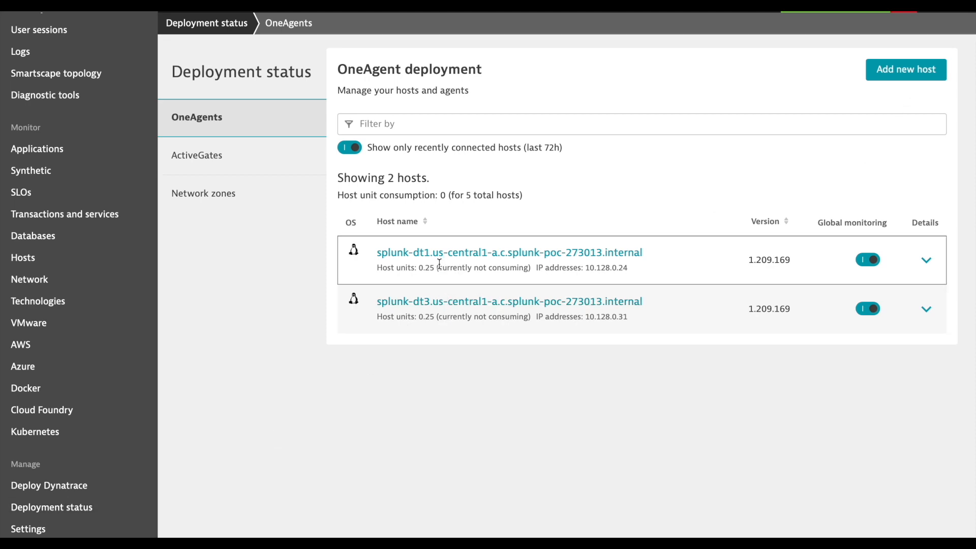
# - Revisit the Linux installer instructions for adding a new host, and return to the OneAgent deployment status
pyautogui.click(910, 71)
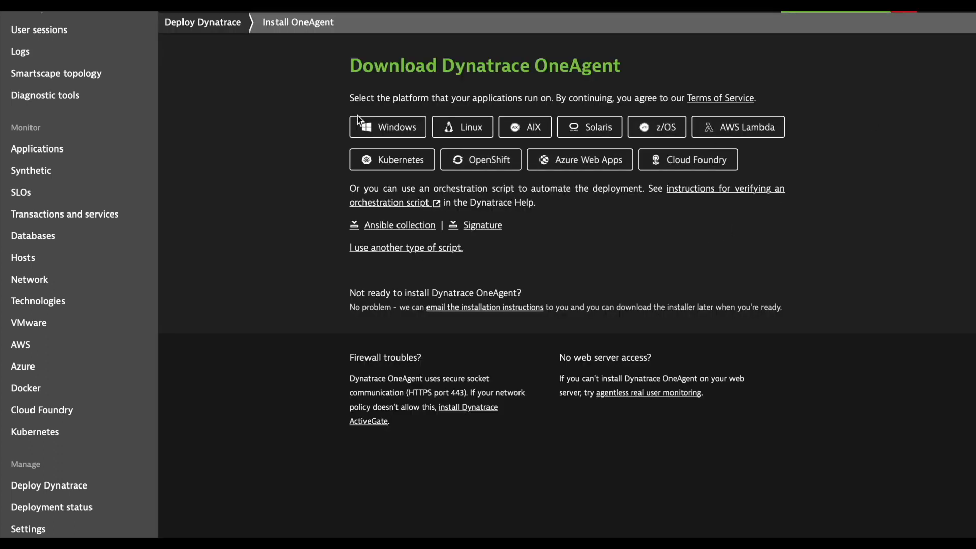
pyautogui.click(469, 131)
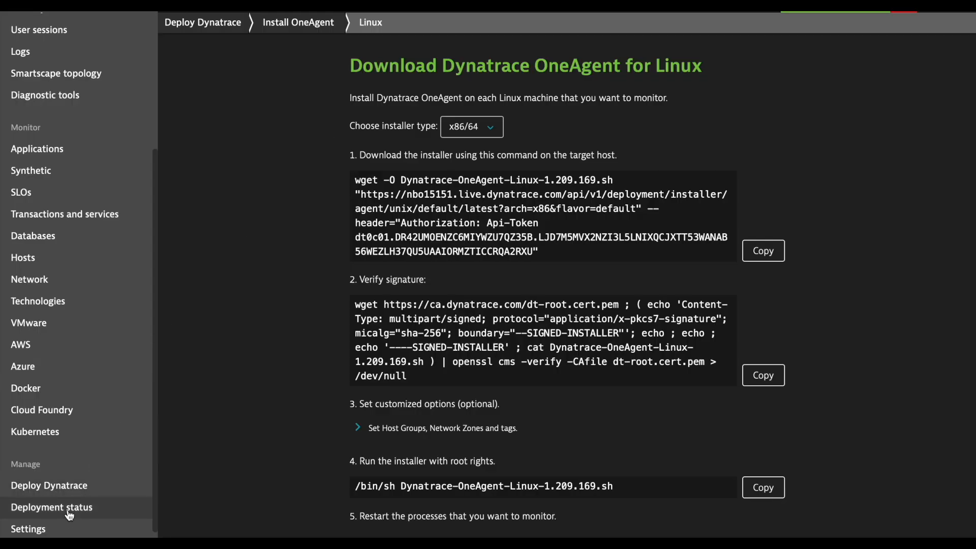
pyautogui.click(69, 511)
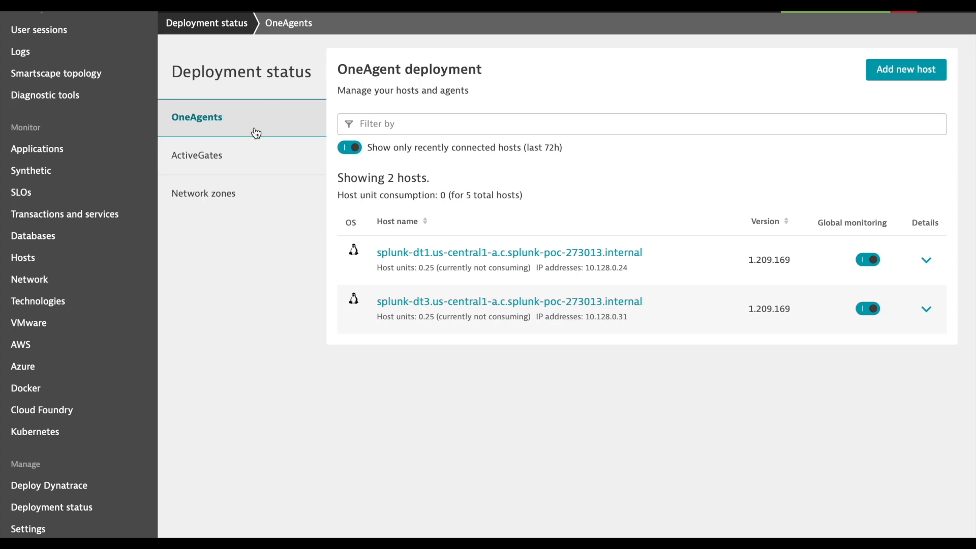
pyautogui.press('super+l')
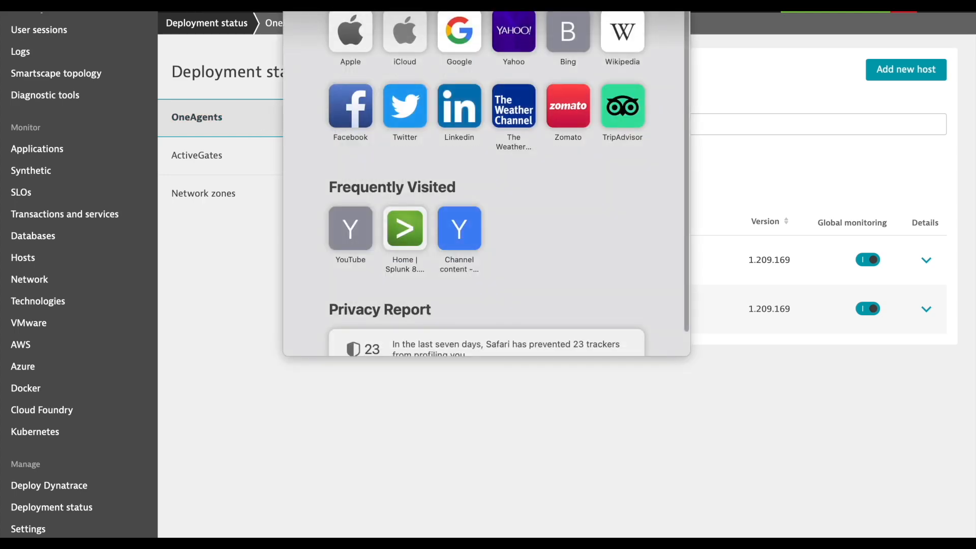
pyautogui.press('Escape')
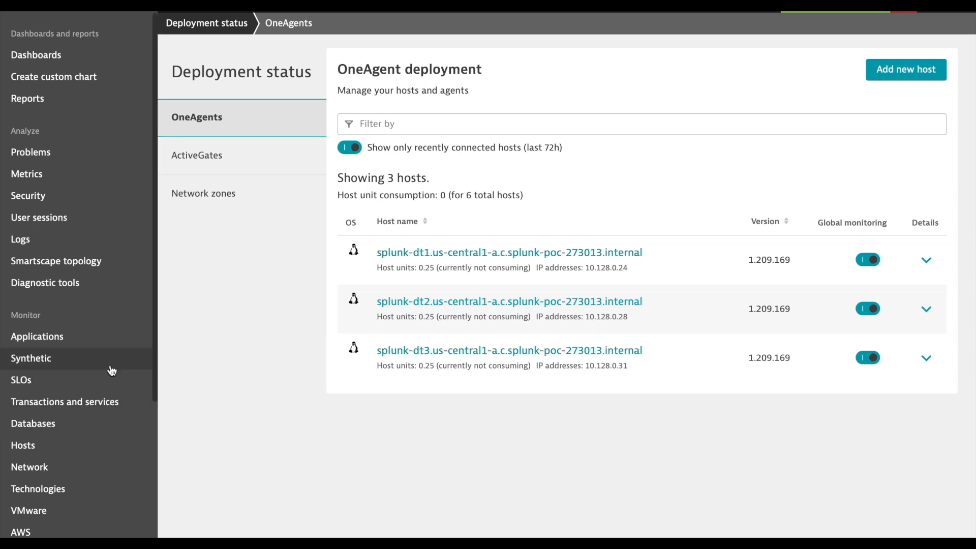
# - Open the Metrics overview in Dynatrace and browse the metrics available in the monitoring environment
pyautogui.scroll(1, 120, 339)
pyautogui.scroll(-1, 120, 339)
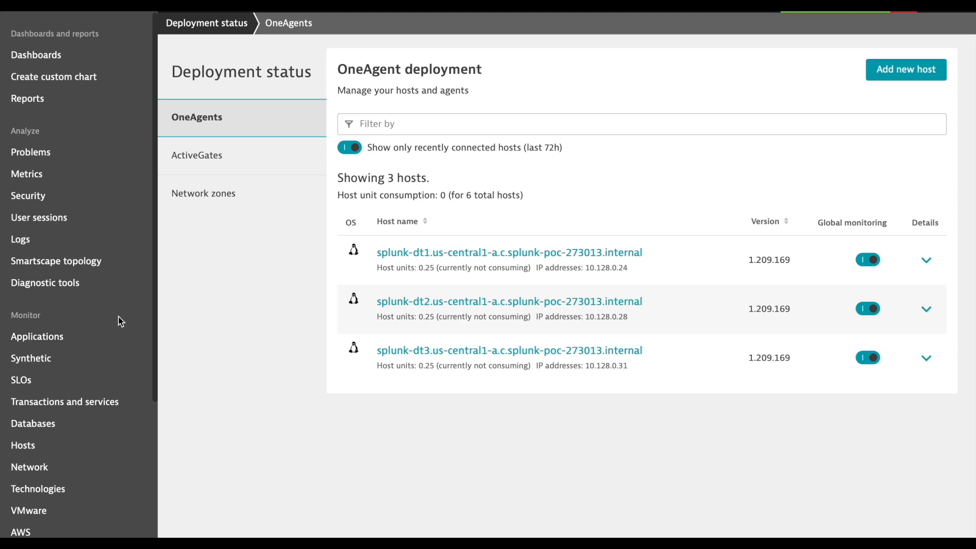
pyautogui.scroll(1, 113, 280)
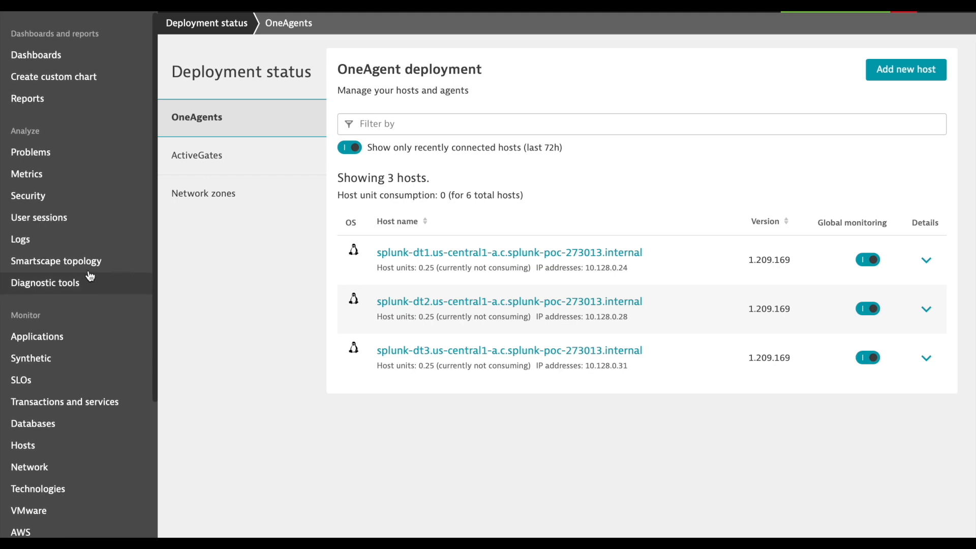
pyautogui.scroll(-3, 94, 433)
pyautogui.scroll(-2, 93, 432)
pyautogui.scroll(4, 93, 433)
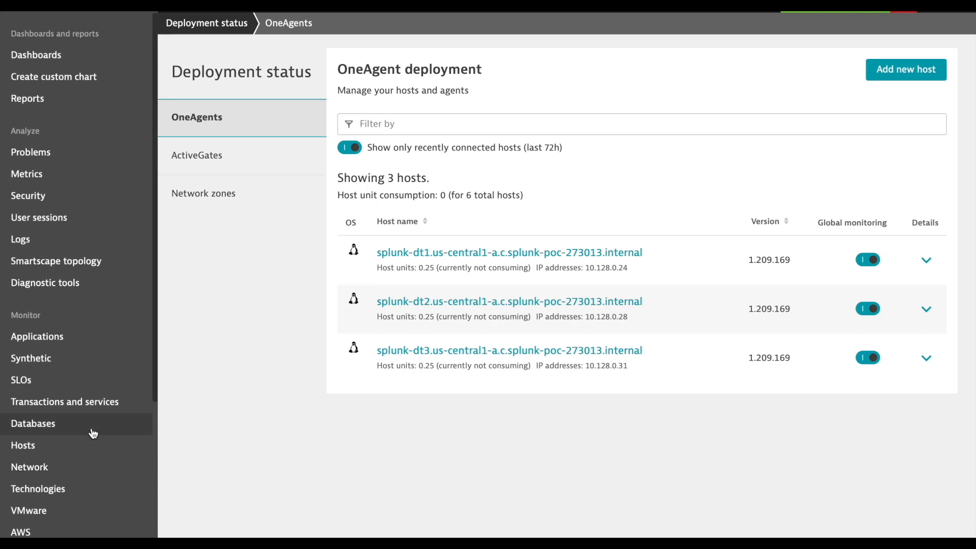
pyautogui.click(31, 178)
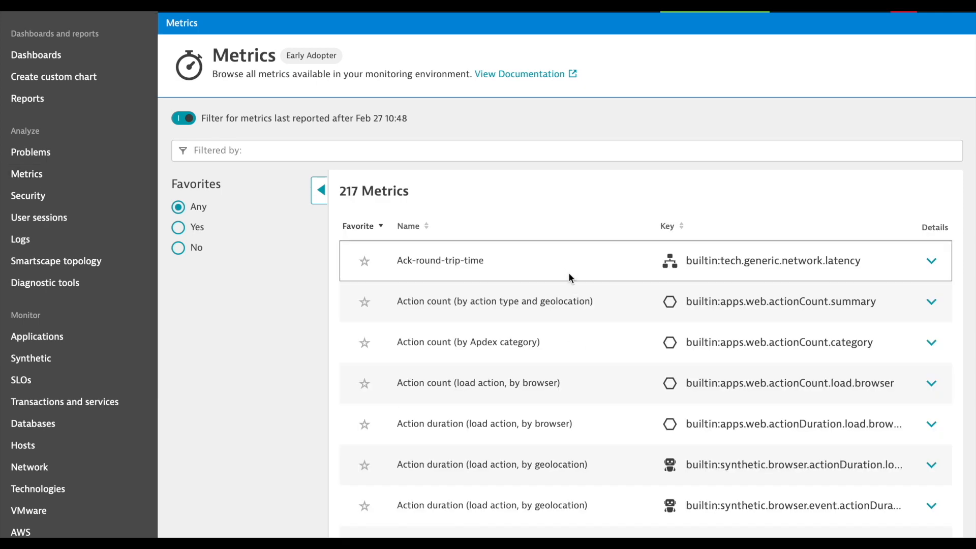
pyautogui.scroll(-8, 578, 398)
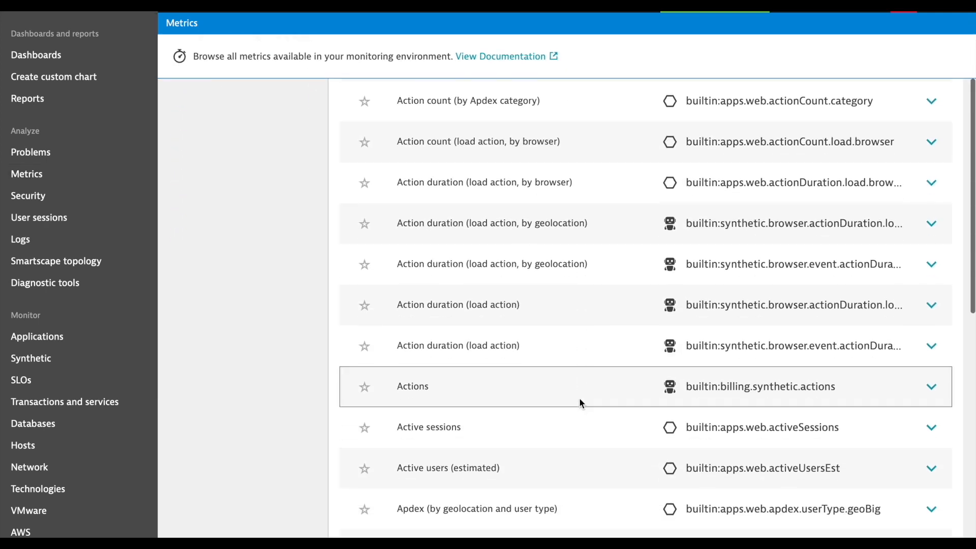
pyautogui.scroll(-7, 579, 399)
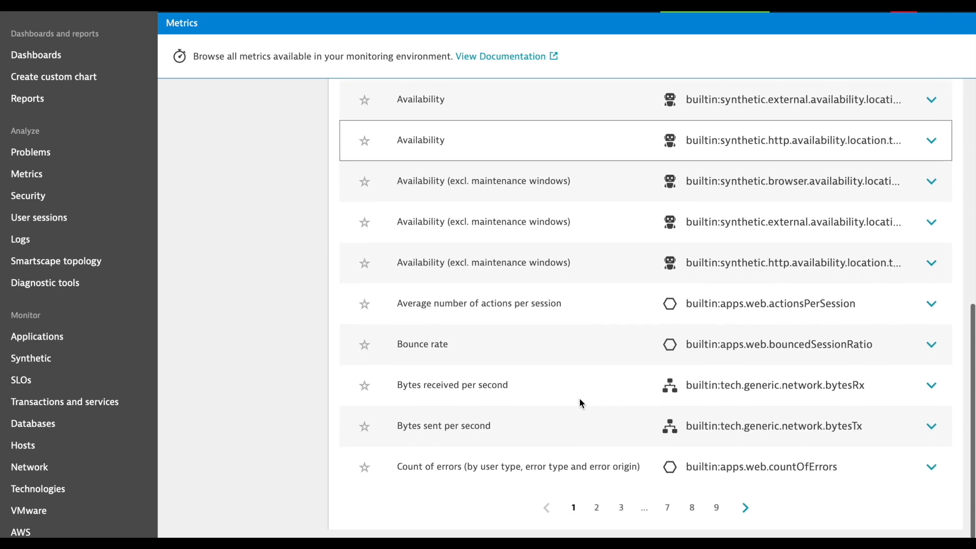
pyautogui.scroll(5, 580, 403)
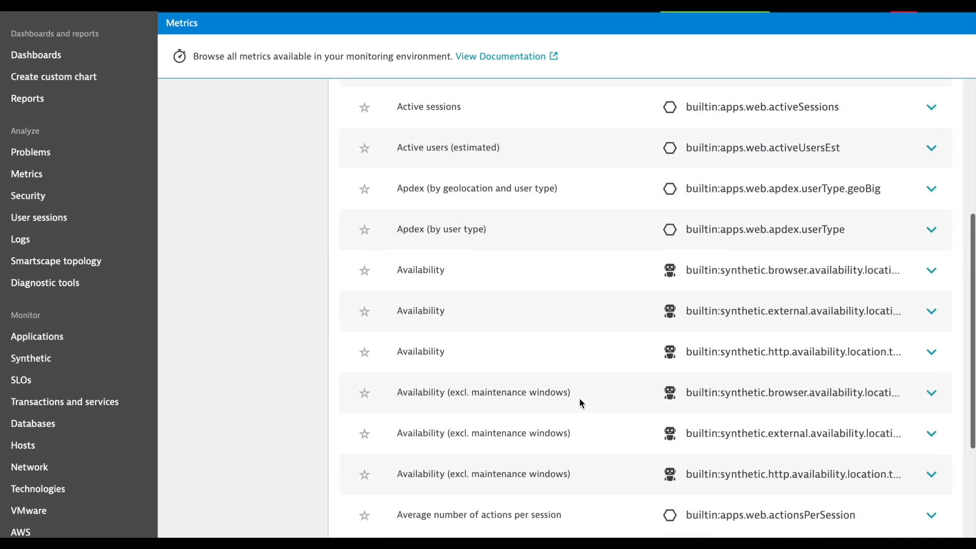
pyautogui.scroll(2, 89, 239)
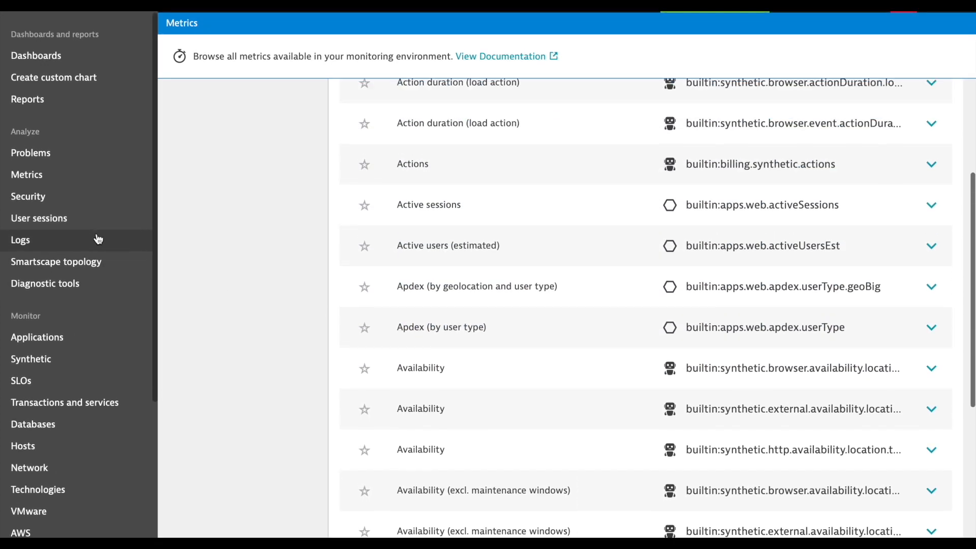
# - Open the Hosts list in Dynatrace and examine the overview of the splunk-dt1 host
pyautogui.scroll(-1, 98, 239)
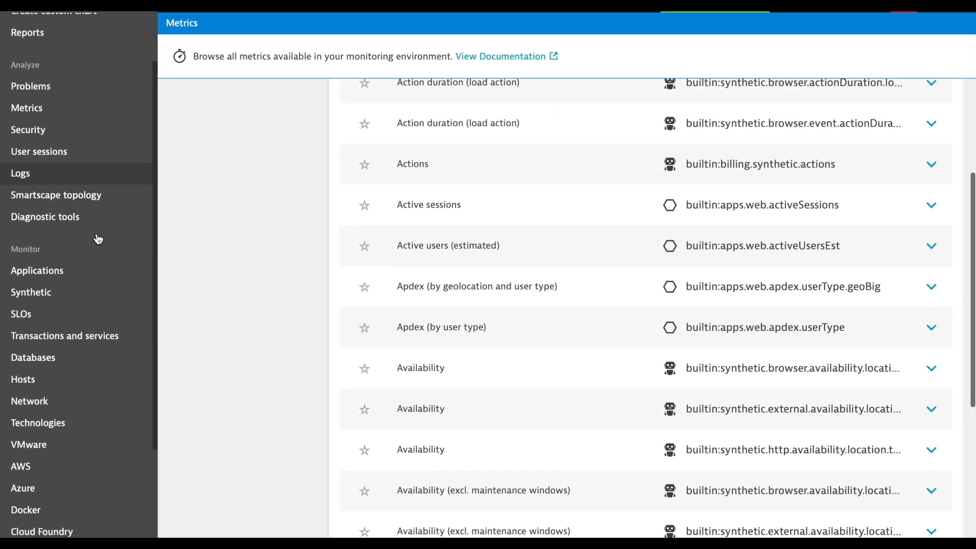
pyautogui.click(25, 387)
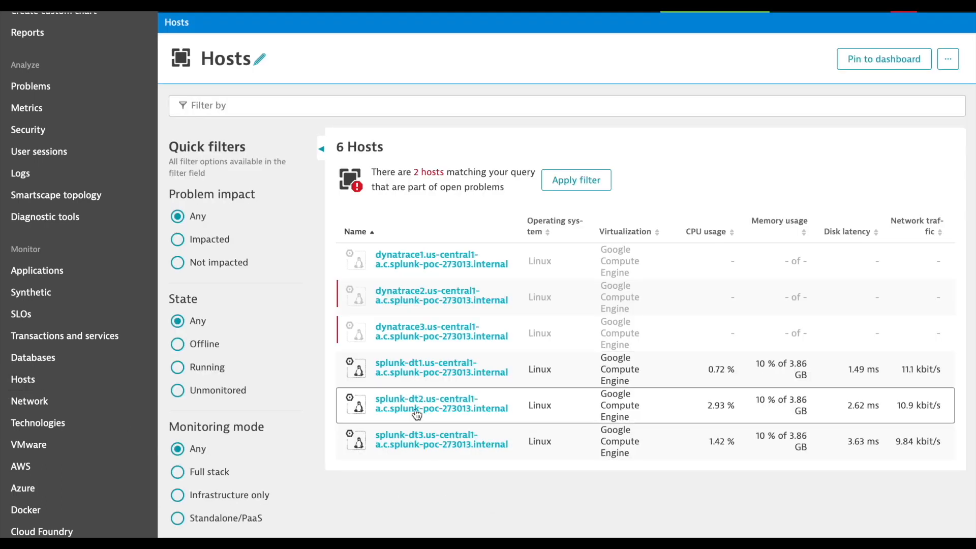
pyautogui.click(419, 375)
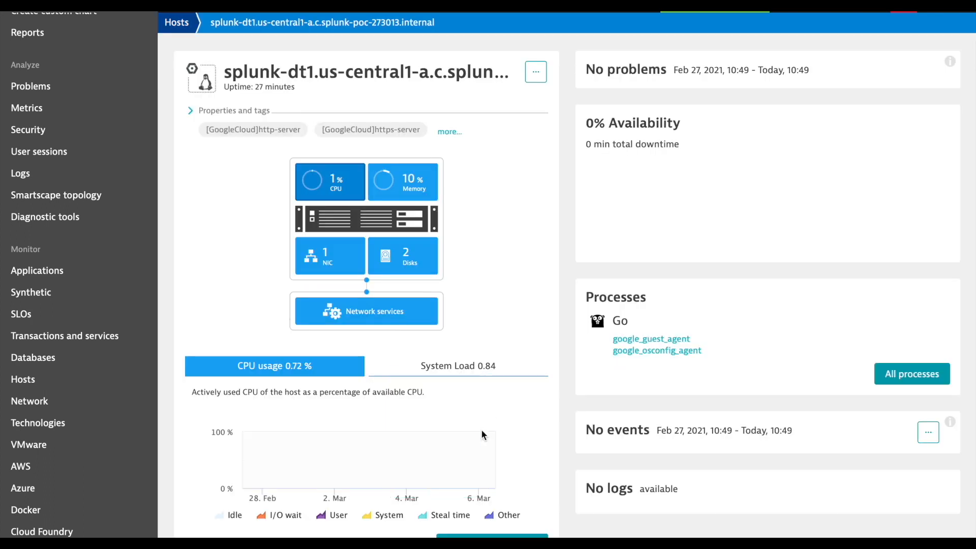
pyautogui.scroll(-1, 500, 438)
pyautogui.scroll(-2, 500, 439)
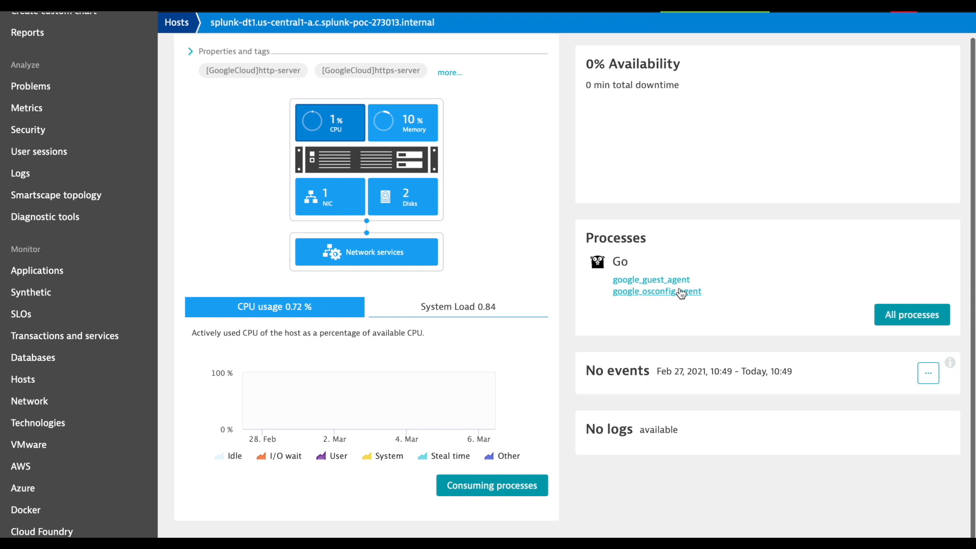
# - Review all processes of the splunk-dt1 host, return to the Hosts list and open Problems
pyautogui.click(911, 315)
pyautogui.scroll(-1, 509, 433)
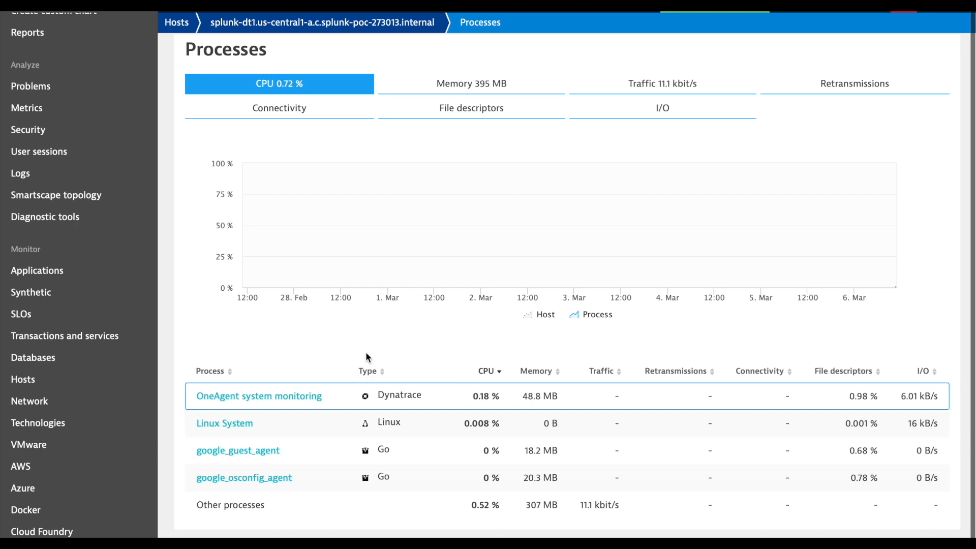
pyautogui.scroll(1, 391, 338)
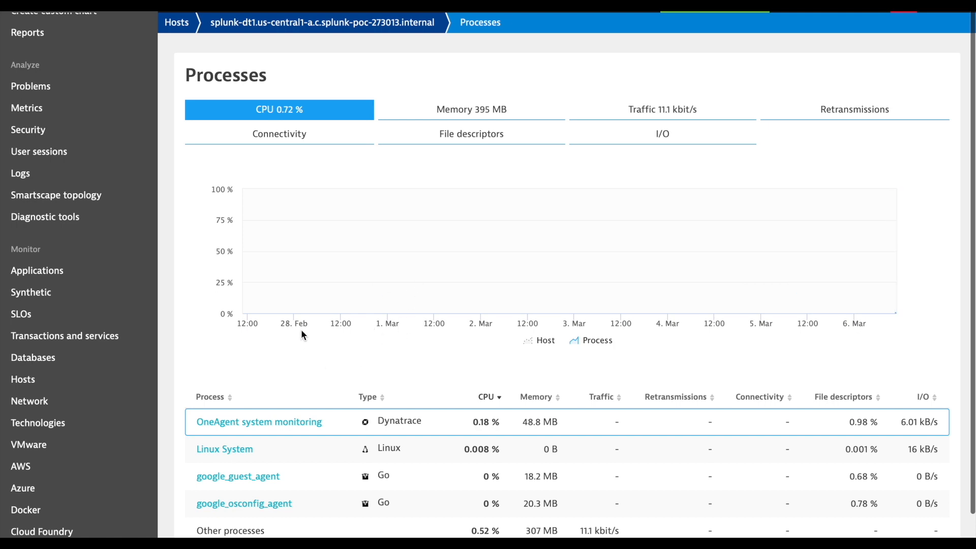
pyautogui.click(100, 384)
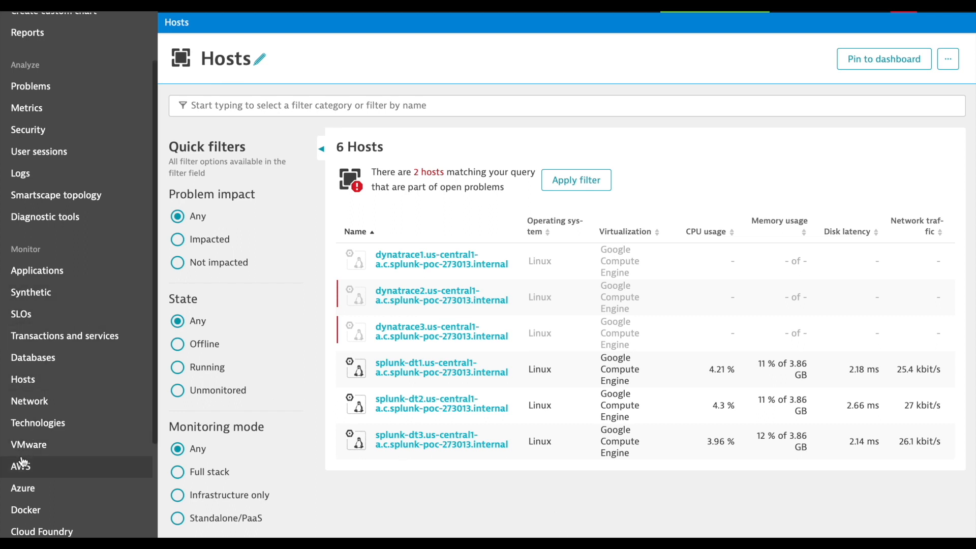
pyautogui.click(35, 90)
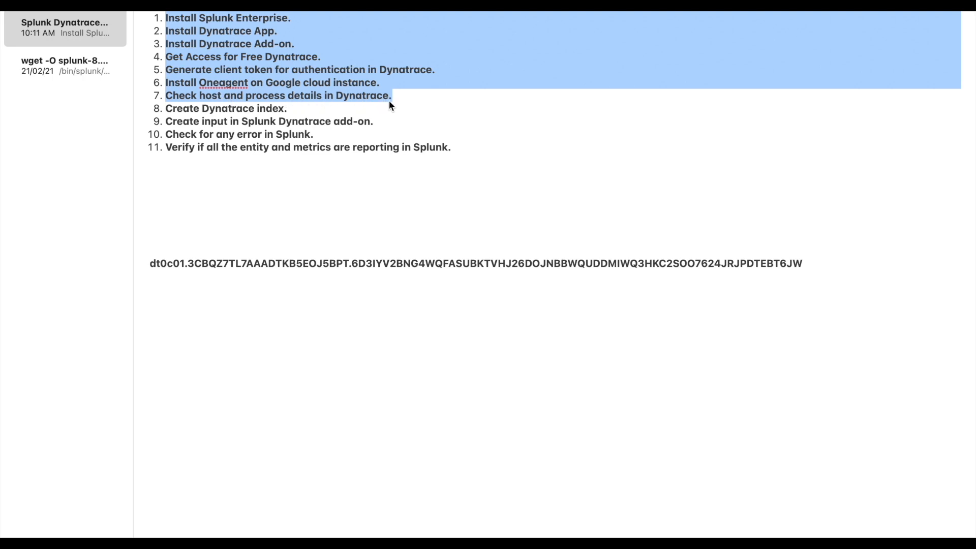
# - Highlight the "Create Dynatrace index." item in the notes checklist and switch to Splunk
pyautogui.click(199, 110)
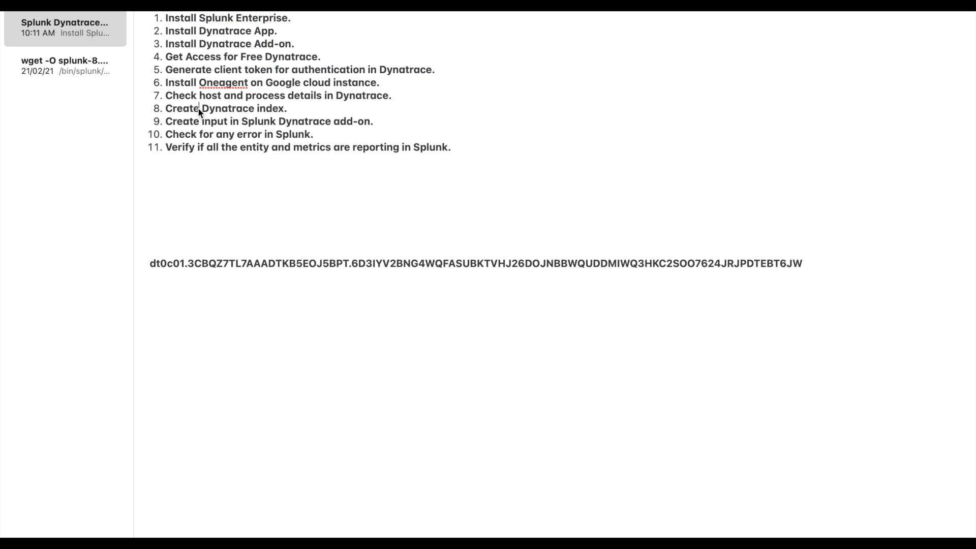
pyautogui.moveTo(288, 108); pyautogui.dragTo(169, 110)
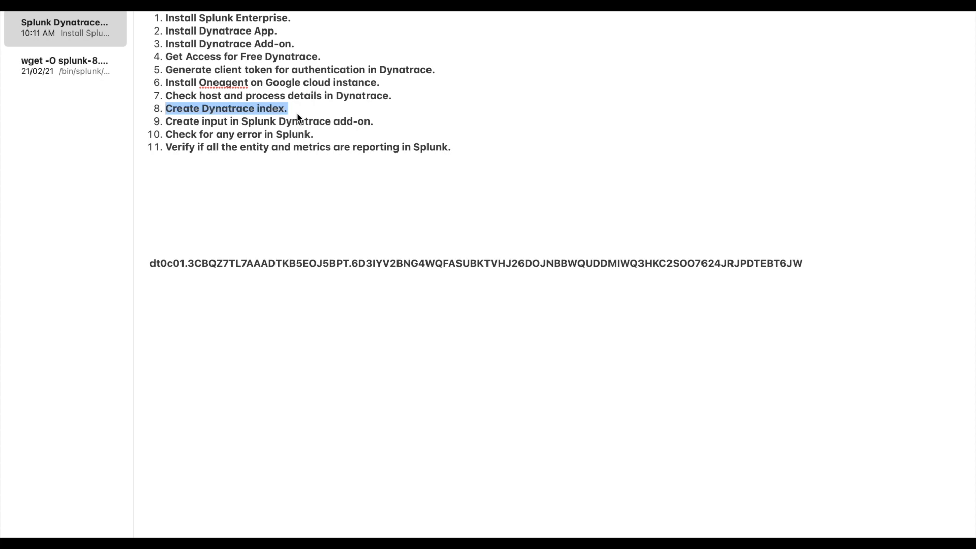
pyautogui.press('super+Tab')
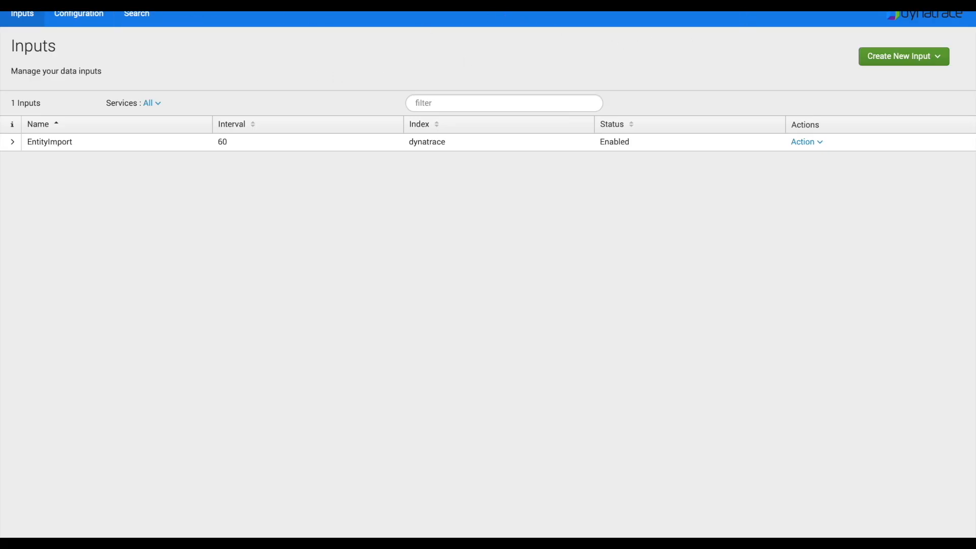
# - Filter the Splunk indexes by "dynatrace" and delete the existing dynatrace index
pyautogui.click(732, 6)
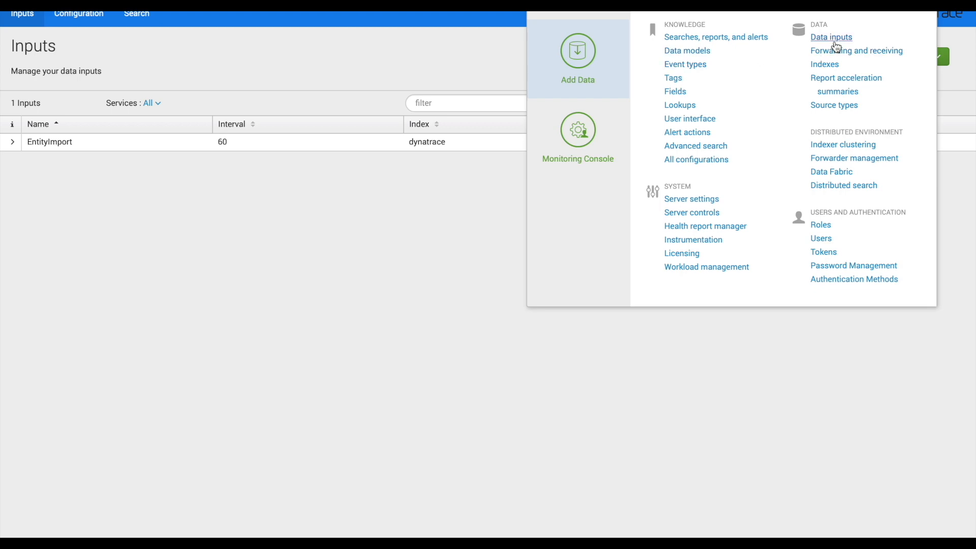
pyautogui.click(826, 65)
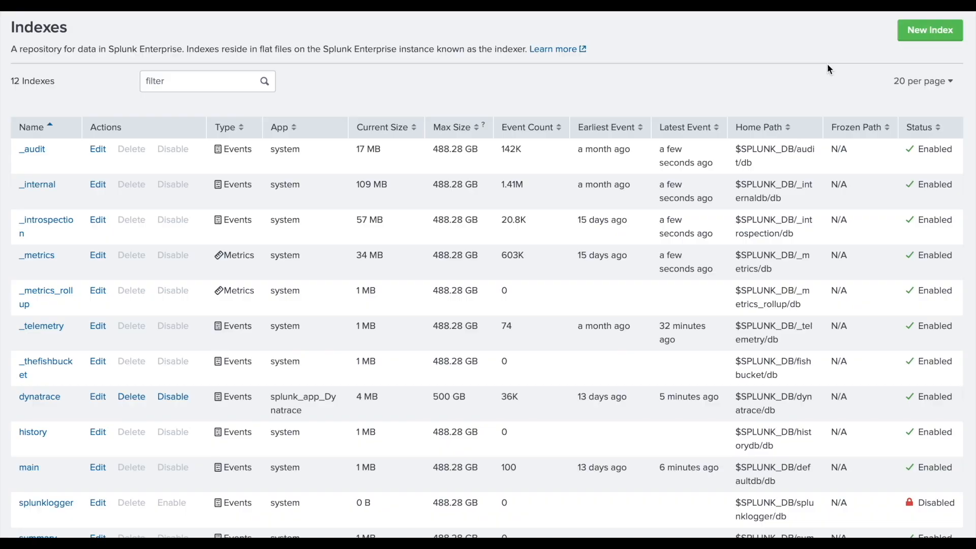
pyautogui.click(198, 82)
pyautogui.write('dyn')
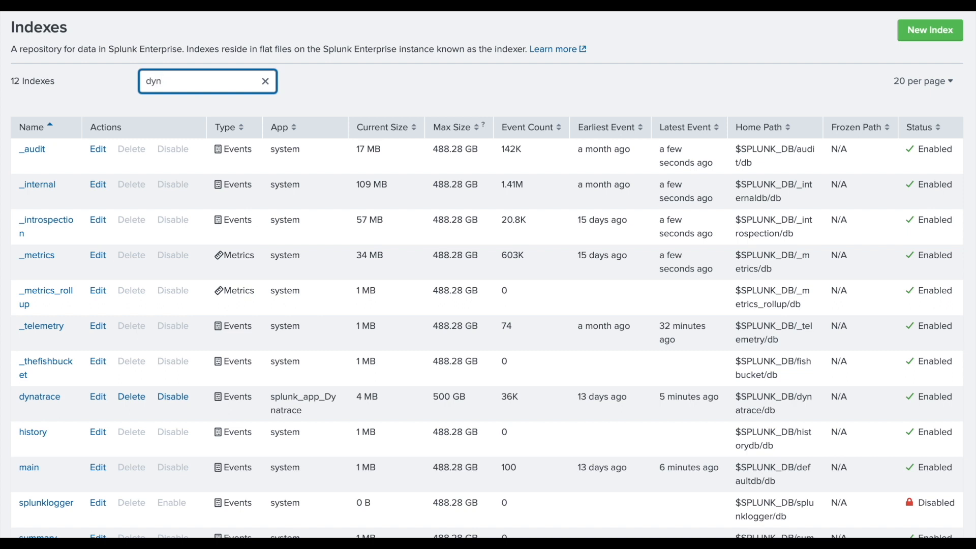
pyautogui.write('atrace')
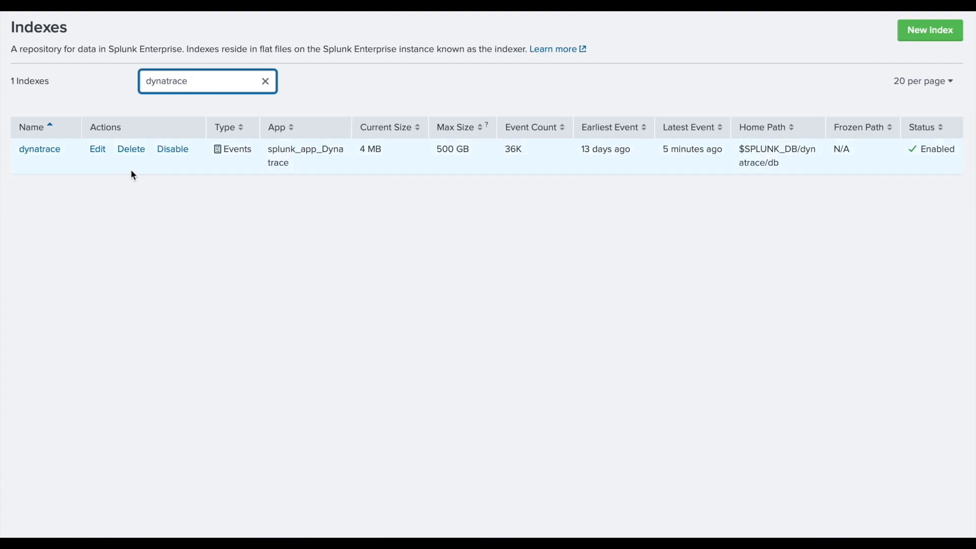
pyautogui.click(132, 150)
pyautogui.click(628, 131)
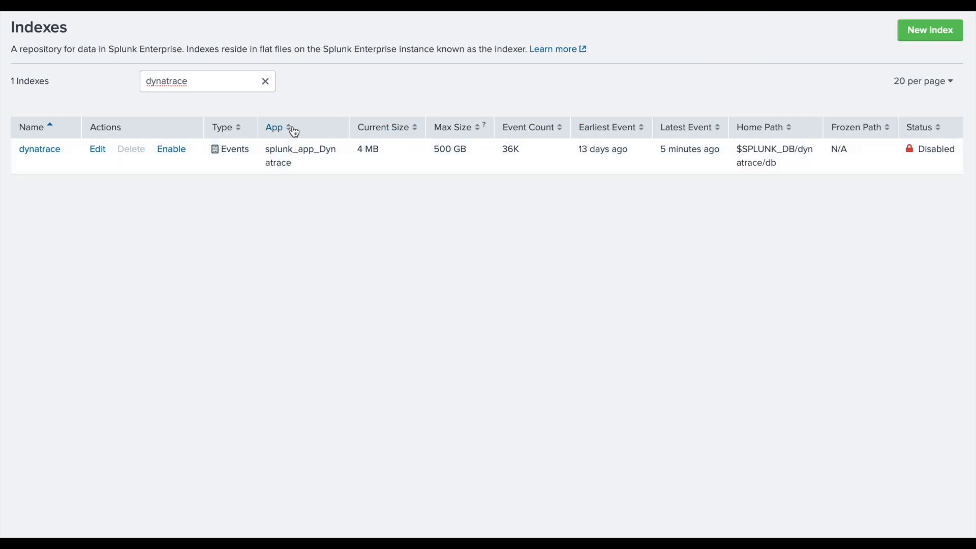
# - Reload the Indexes page and filter by "dyna" to check for the deleted index
pyautogui.click(212, 84)
pyautogui.click(402, 88)
pyautogui.press('super+l')
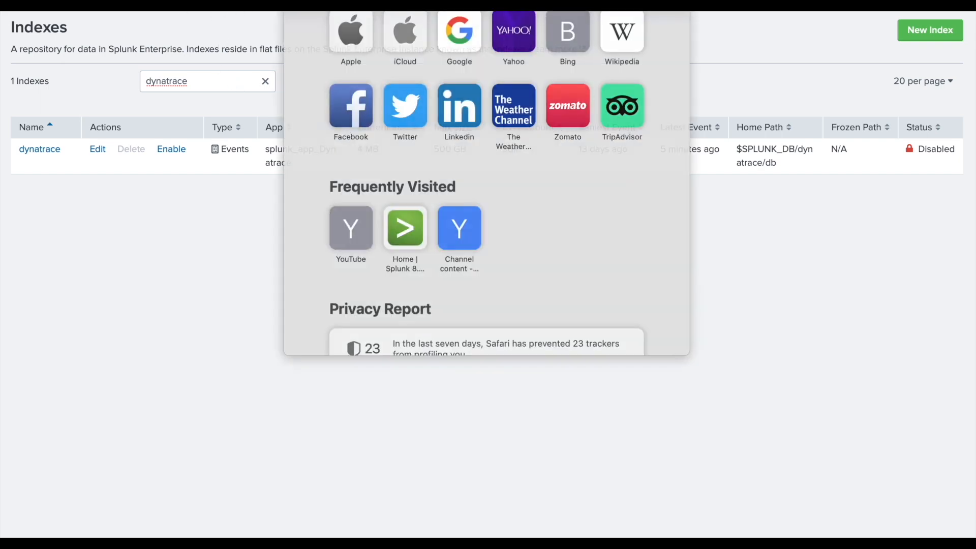
pyautogui.press('Return')
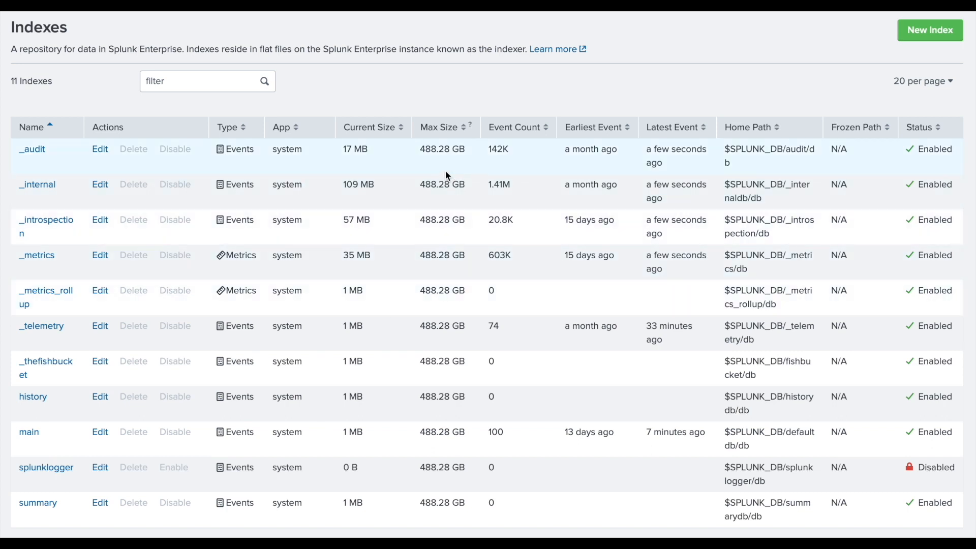
pyautogui.click(202, 83)
pyautogui.write('d')
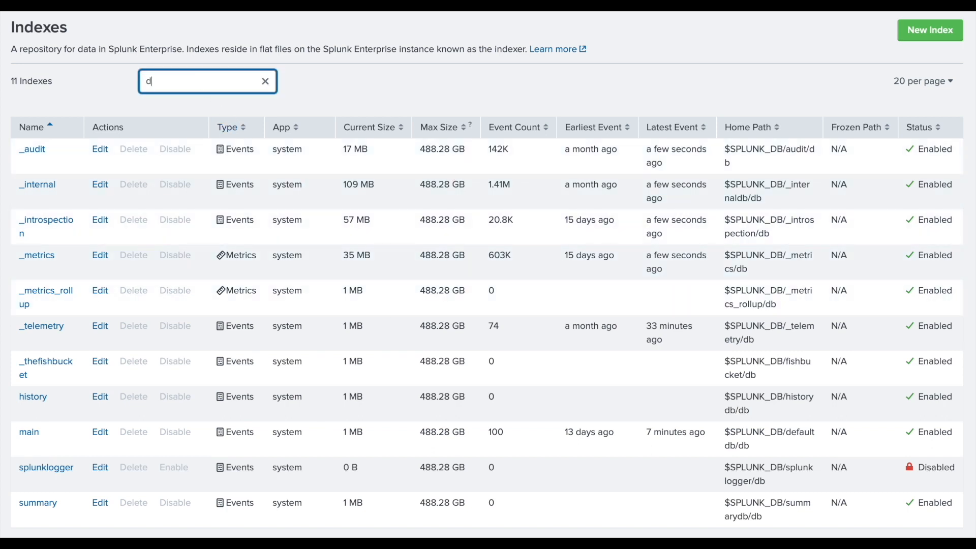
pyautogui.write('yna')
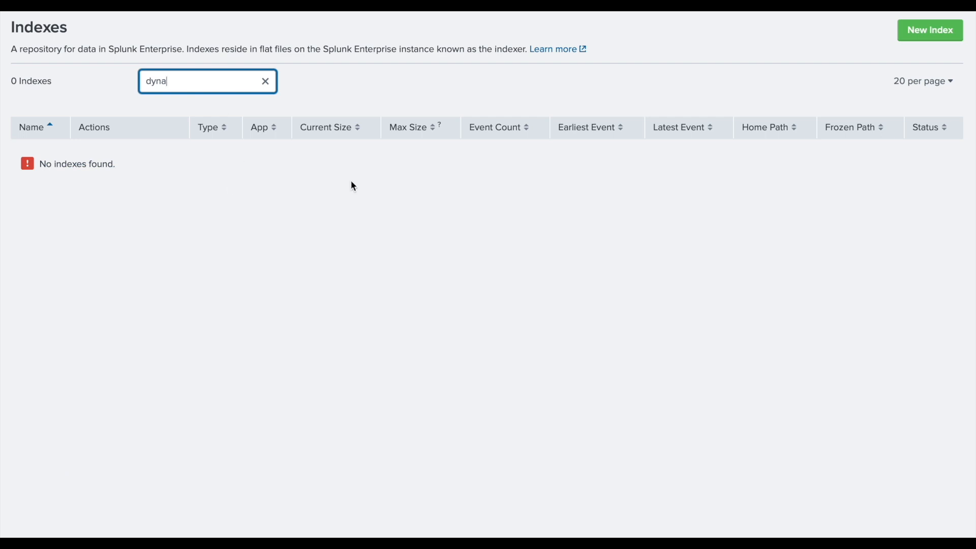
# - Create a new events index named dyntrace in the Dynatrace Add-on for Splunk, keeping the default settings
pyautogui.click(922, 36)
pyautogui.click(368, 98)
pyautogui.write('dyntrace')
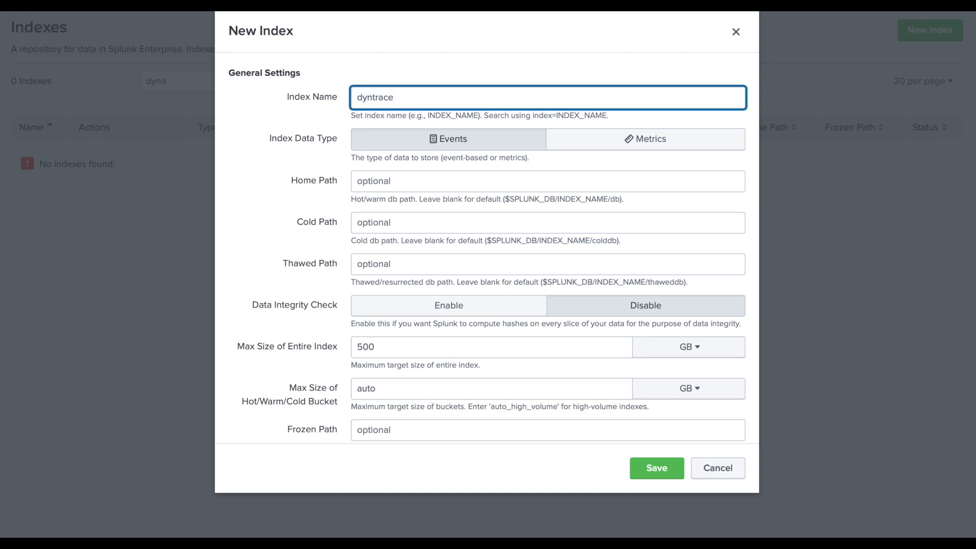
pyautogui.scroll(-3, 480, 284)
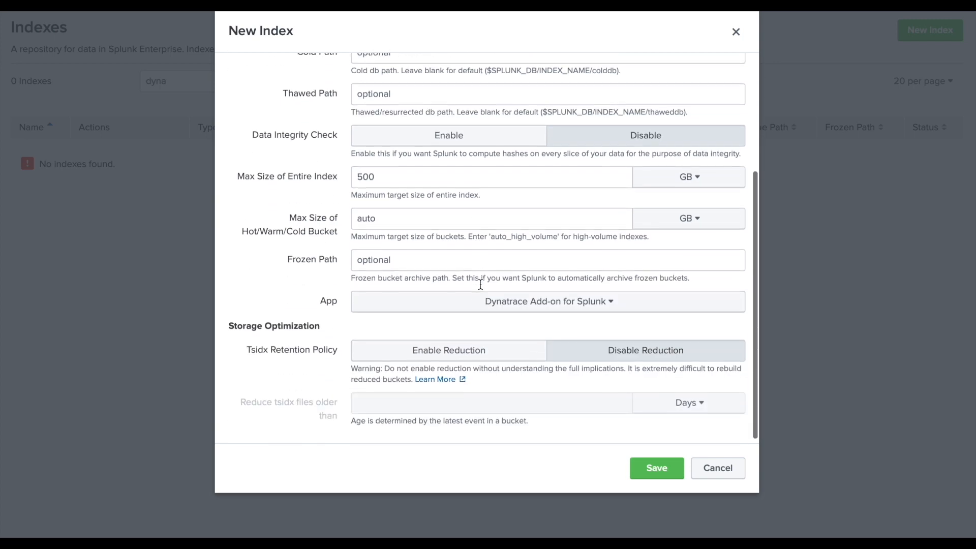
pyautogui.scroll(5, 480, 287)
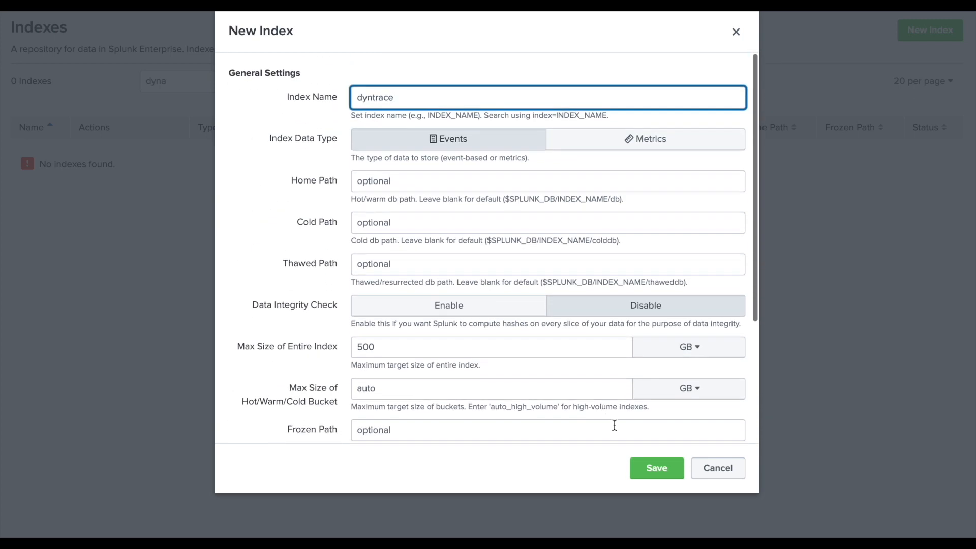
pyautogui.click(654, 468)
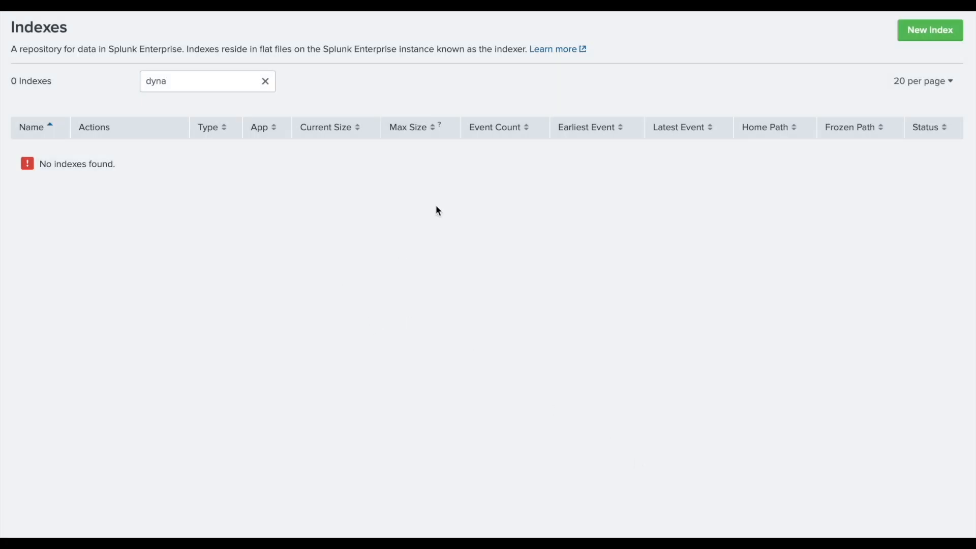
# - Reload the Indexes page and filter by "dyn" to check for the new index
pyautogui.click(194, 84)
pyautogui.click(361, 90)
pyautogui.click(198, 80)
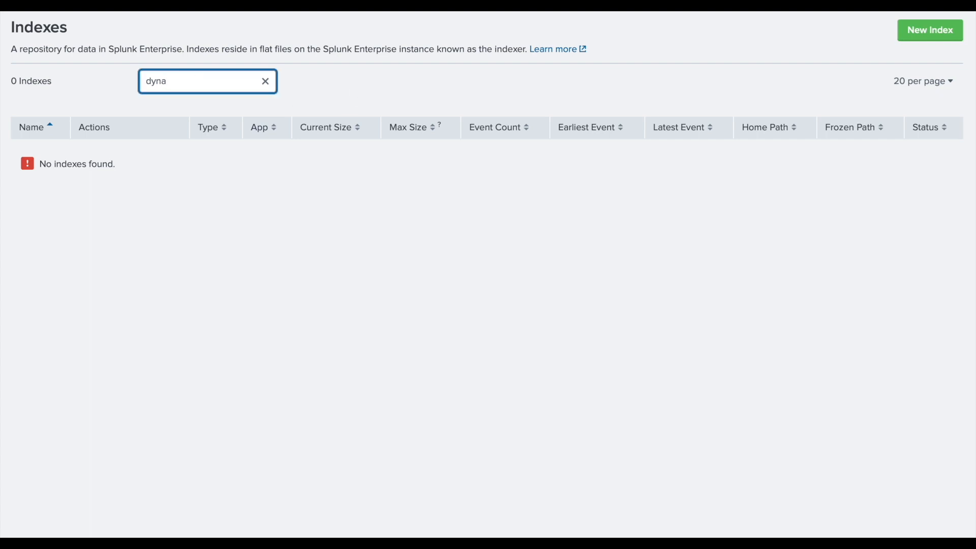
pyautogui.press('super+l')
pyautogui.press('Return')
pyautogui.click(185, 80)
pyautogui.write('dyn')
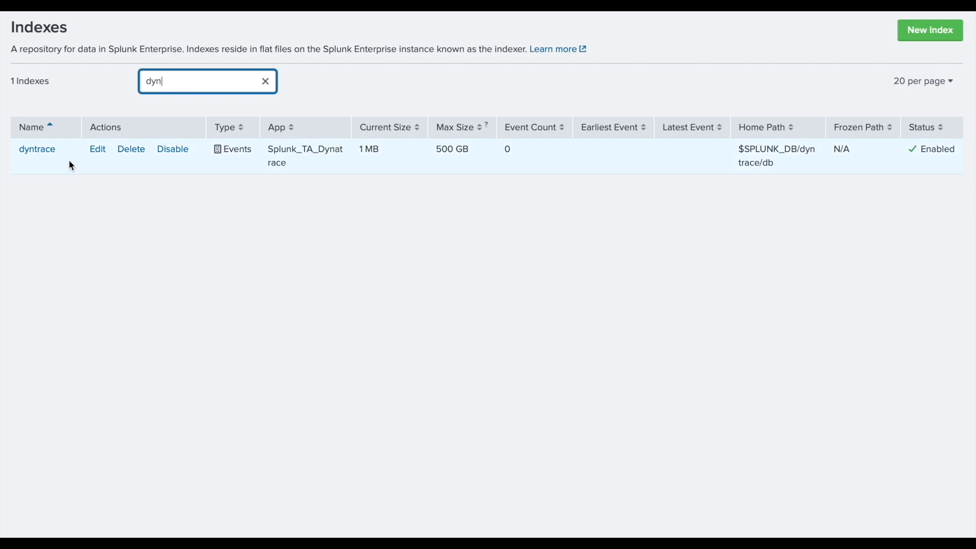
pyautogui.click(389, 97)
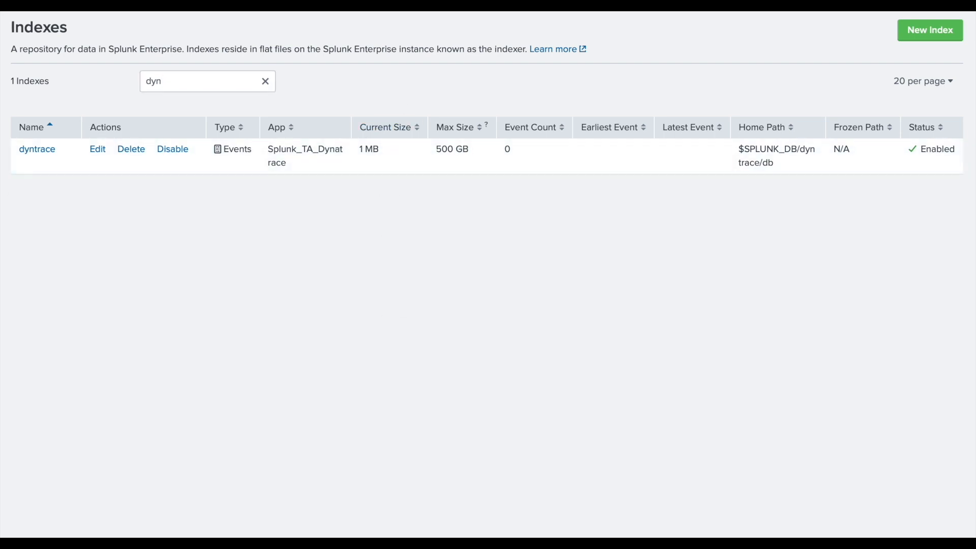
# - Highlight the "Create input in Splunk Dynatrace add-on." item in the notes checklist and return to Splunk
pyautogui.press('super+Tab')
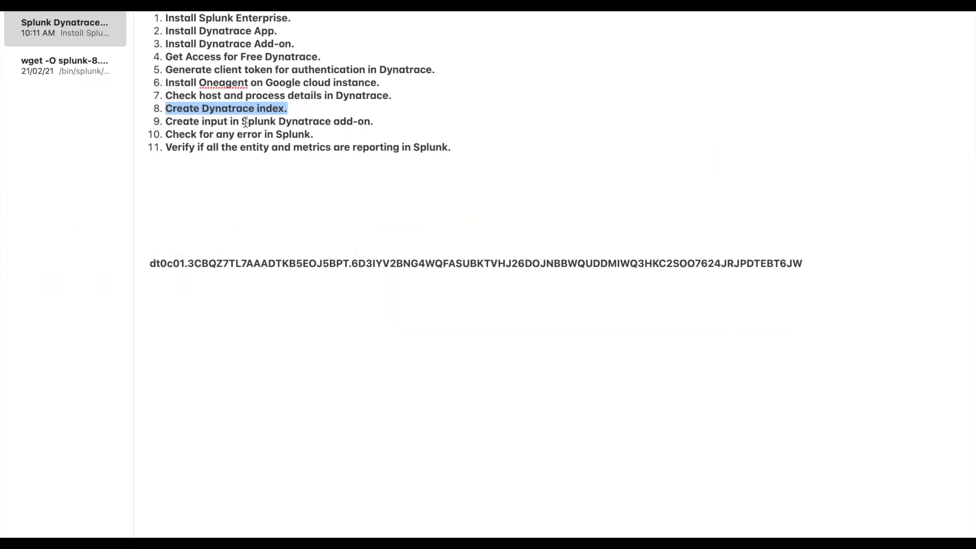
pyautogui.moveTo(378, 122); pyautogui.dragTo(167, 122)
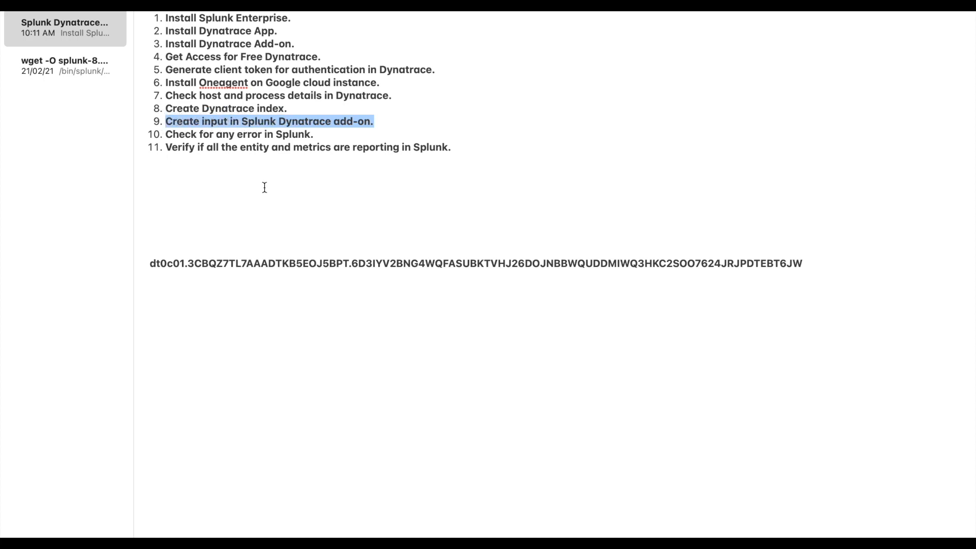
pyautogui.press('super+Tab')
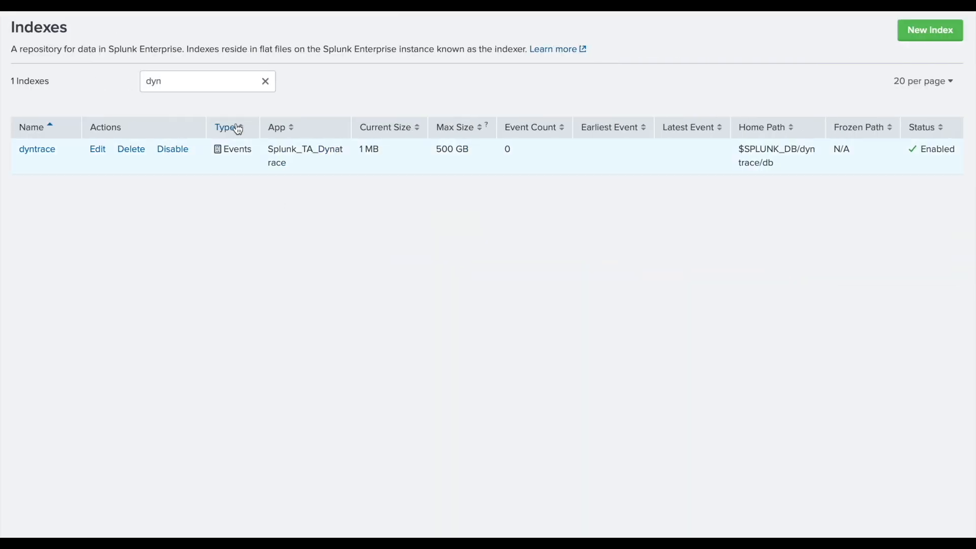
# - Open the inputs of the Dynatrace Add-on for Splunk and delete the EntityImport input
pyautogui.click(141, 5)
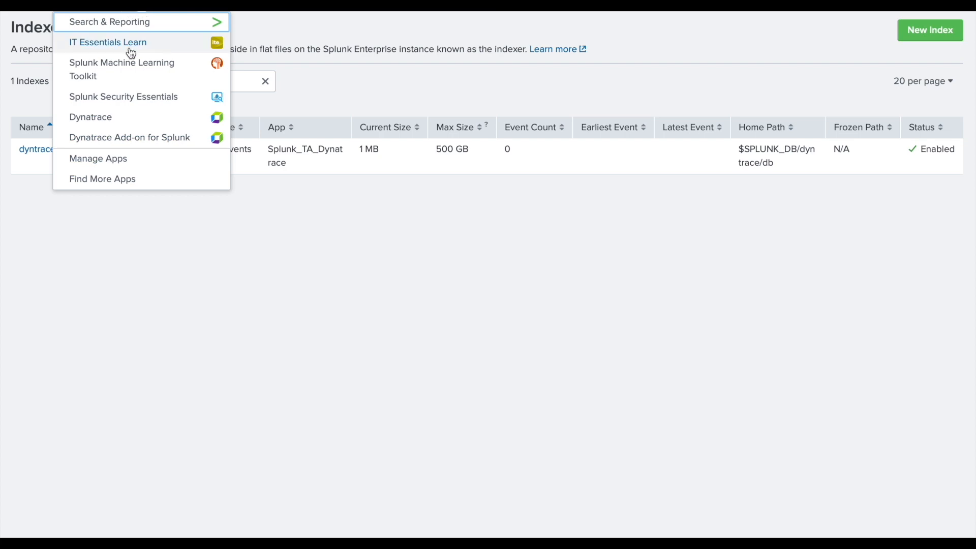
pyautogui.click(114, 136)
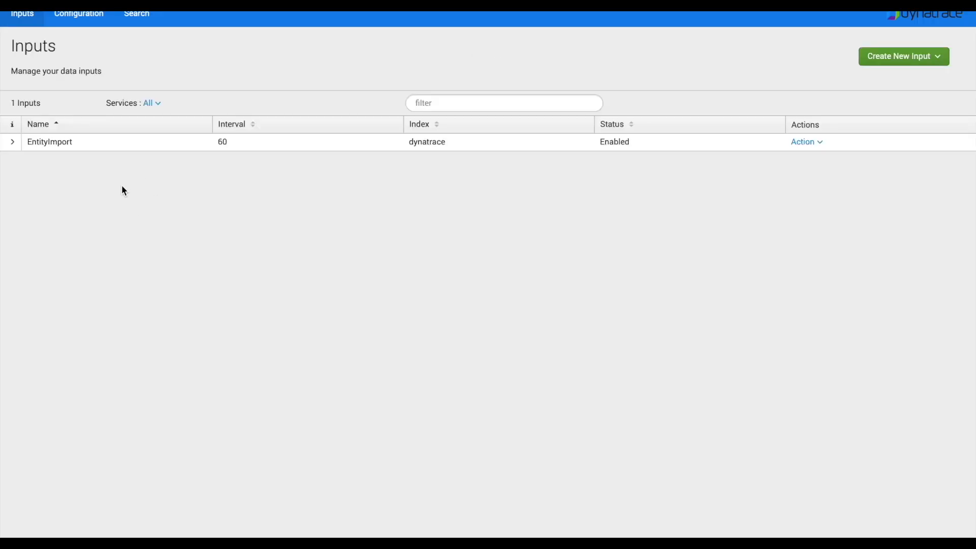
pyautogui.click(24, 22)
pyautogui.click(815, 146)
pyautogui.click(788, 183)
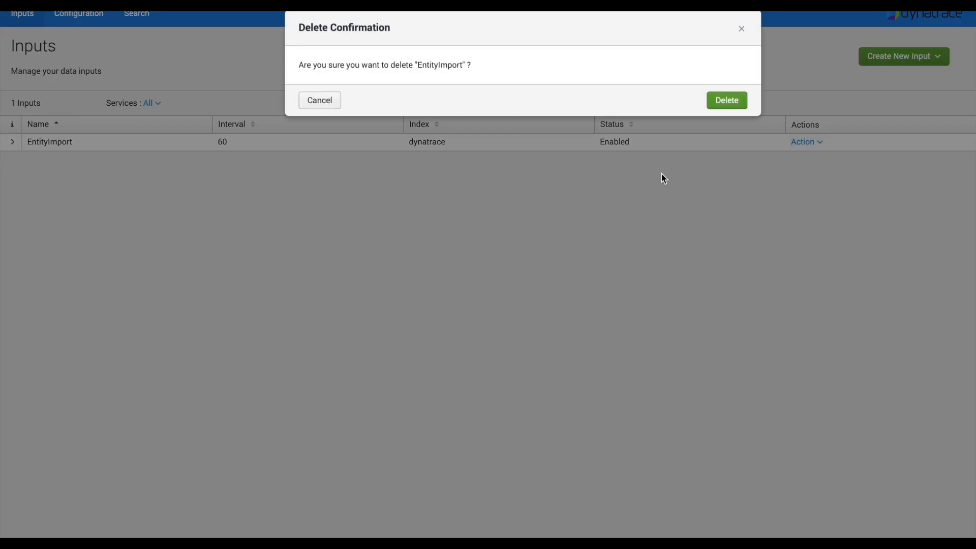
pyautogui.click(728, 104)
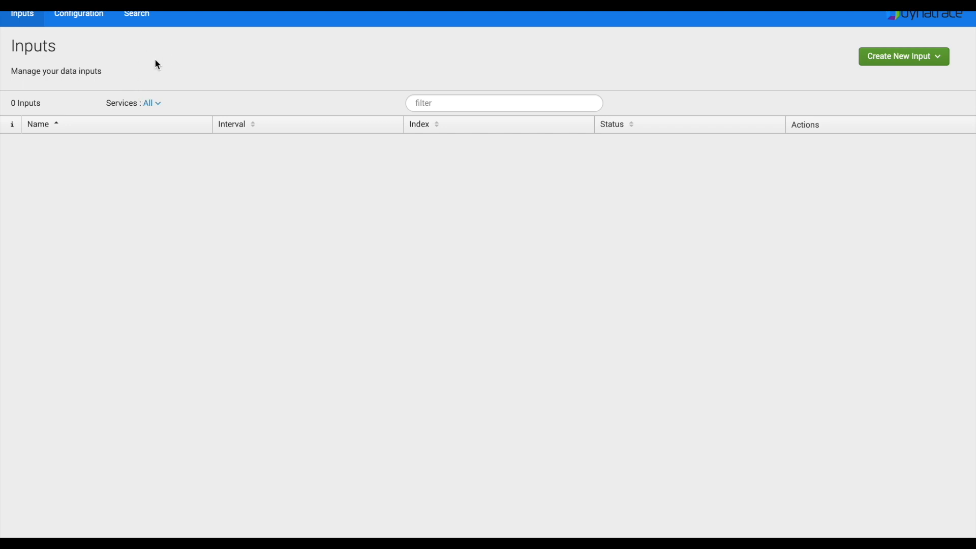
# - Start a new Dynatrace Entity input and name it ImportEntity
pyautogui.click(932, 56)
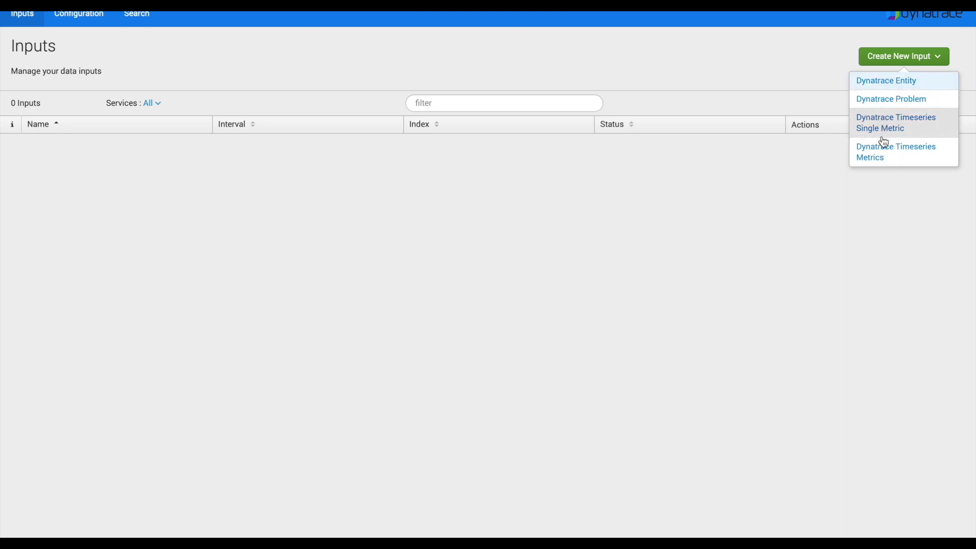
pyautogui.click(880, 85)
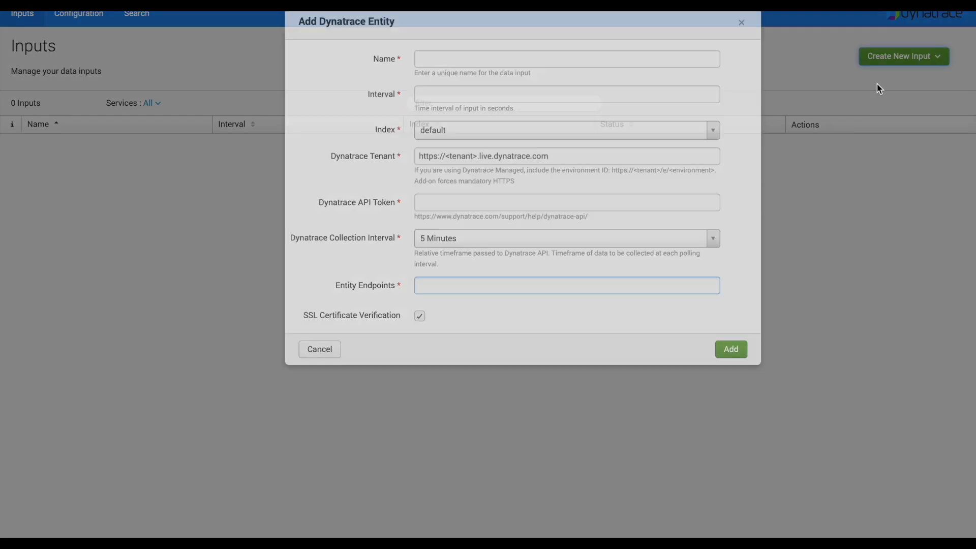
pyautogui.click(462, 65)
pyautogui.write('E')
pyautogui.press('BackSpace')
pyautogui.write('Ompo')
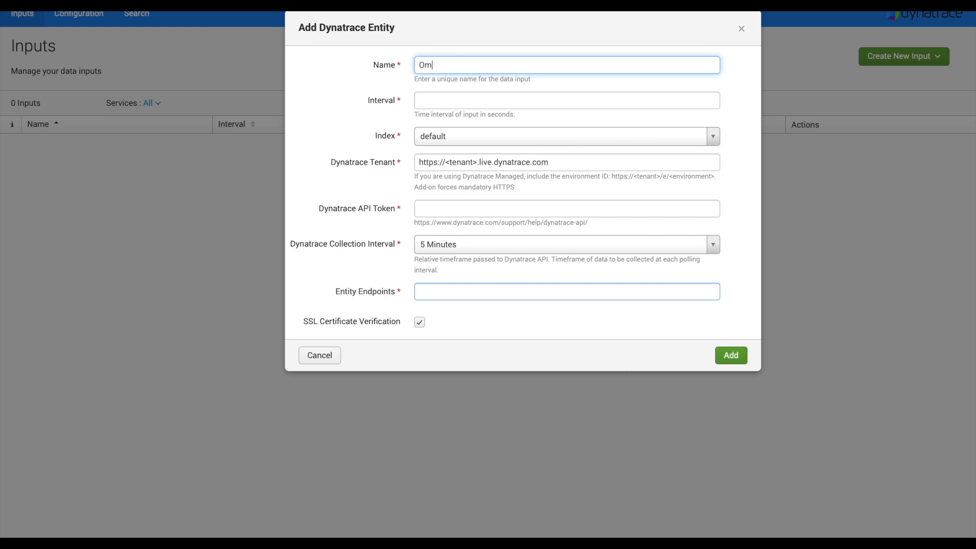
pyautogui.press('BackSpace')
pyautogui.press('BackSpace')
pyautogui.press('BackSpace')
pyautogui.press('BackSpace')
pyautogui.press('BackSpace')
pyautogui.press('BackSpace')
pyautogui.write('ImportEntity')
# - Set the entity input's interval to 60 seconds and its index to dyntrace
pyautogui.click(488, 102)
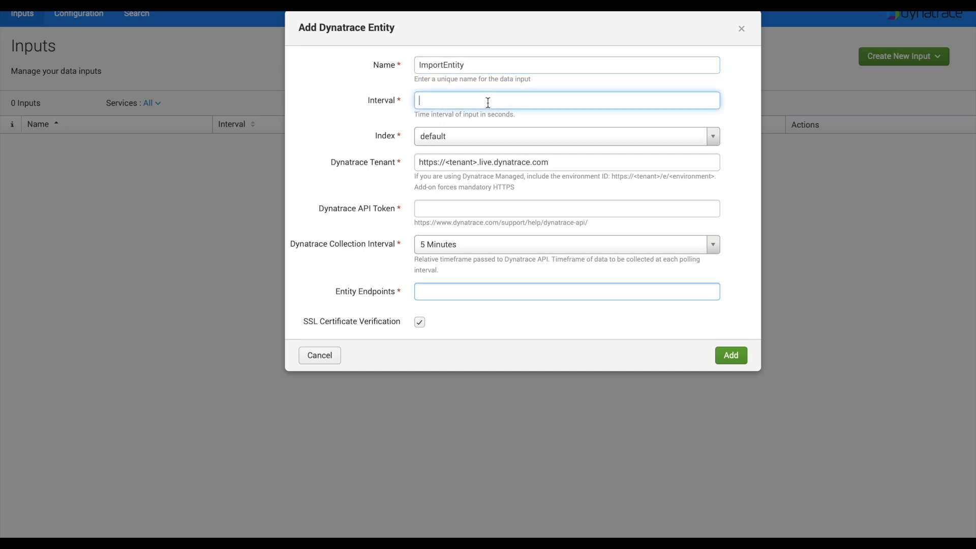
pyautogui.write('60')
pyautogui.click(481, 136)
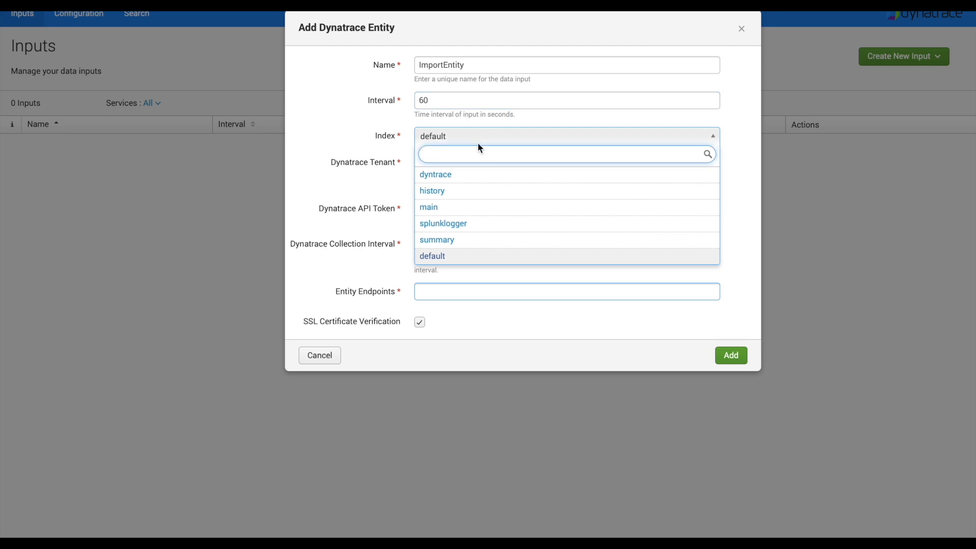
pyautogui.click(462, 178)
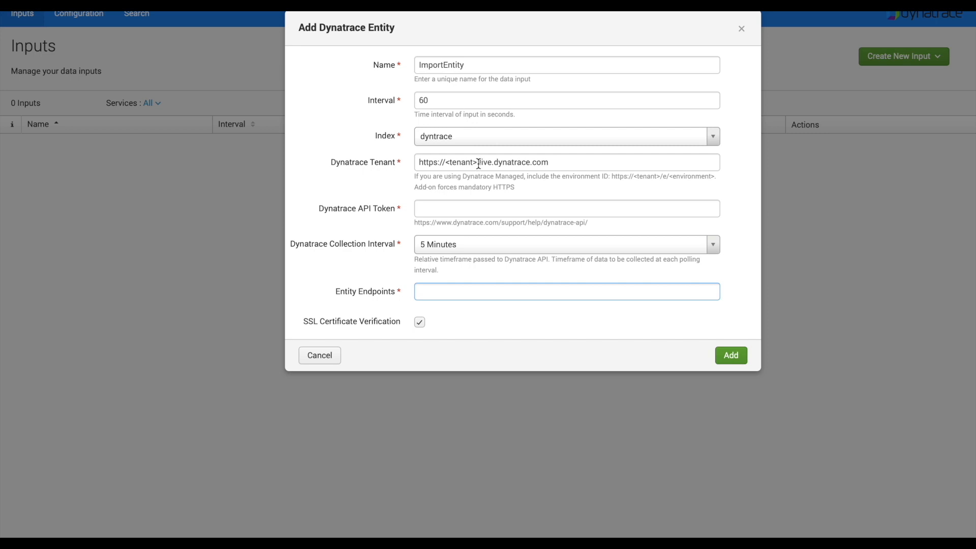
# - Replace the tenant placeholder in the Dynatrace Tenant URL with the environment ID from the Dynatrace page's address, and enter the Dynatrace API token
pyautogui.click(479, 164)
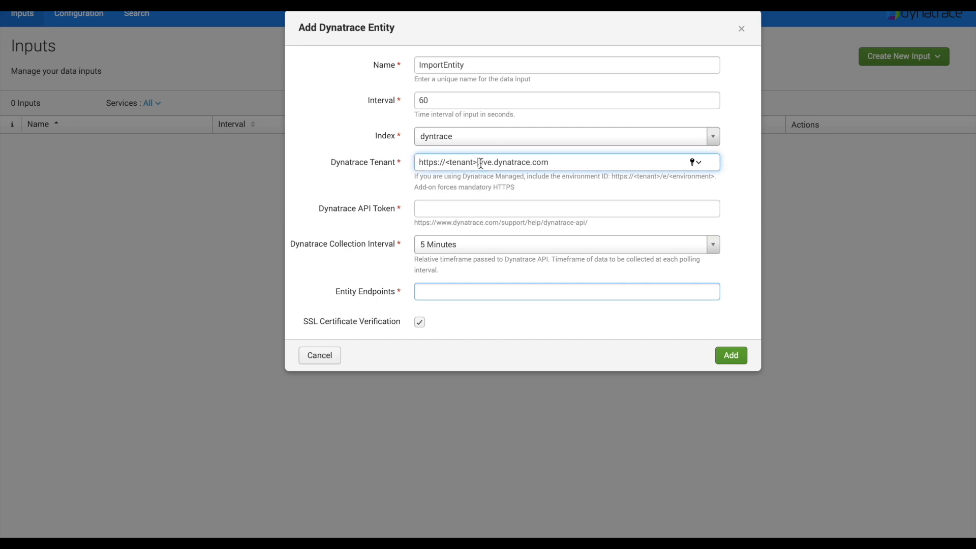
pyautogui.moveTo(480, 163); pyautogui.dragTo(448, 163)
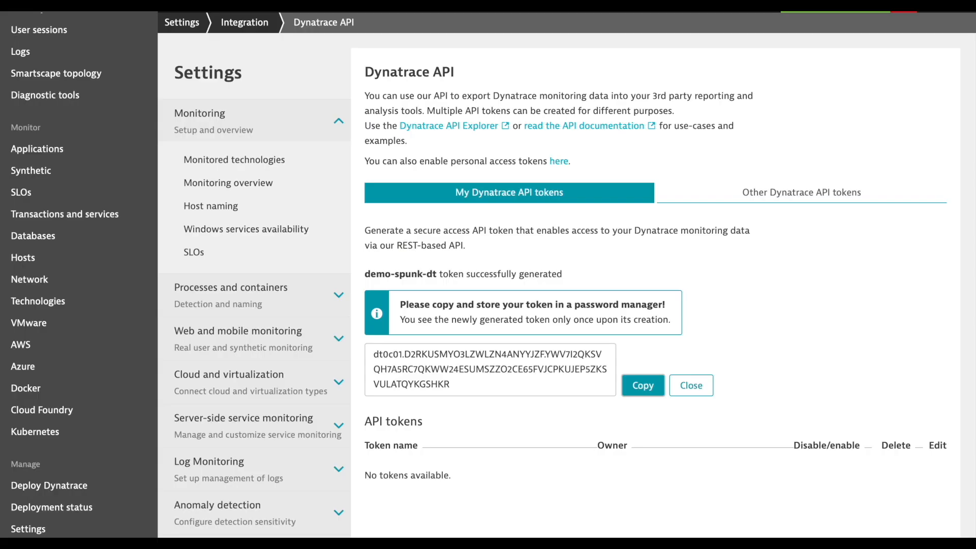
pyautogui.press('super+l')
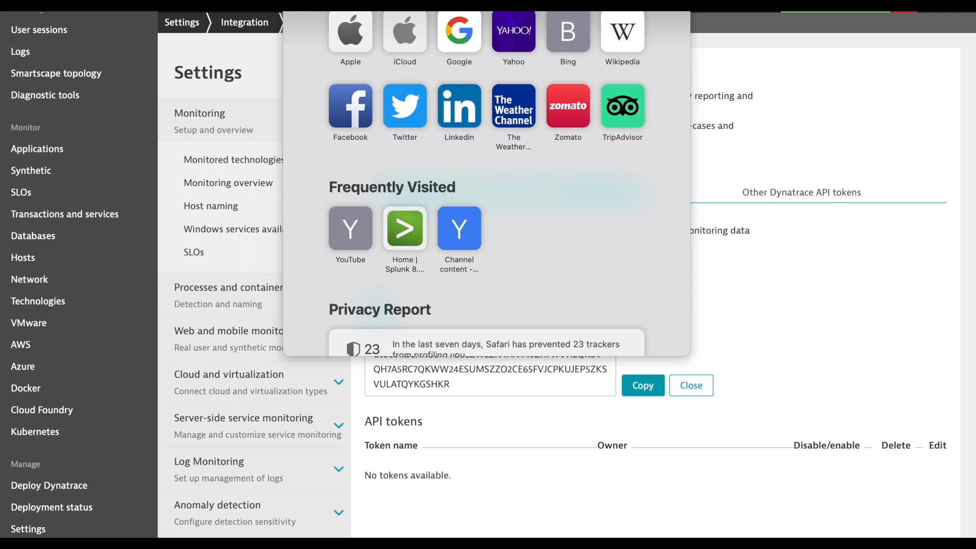
pyautogui.press('Escape')
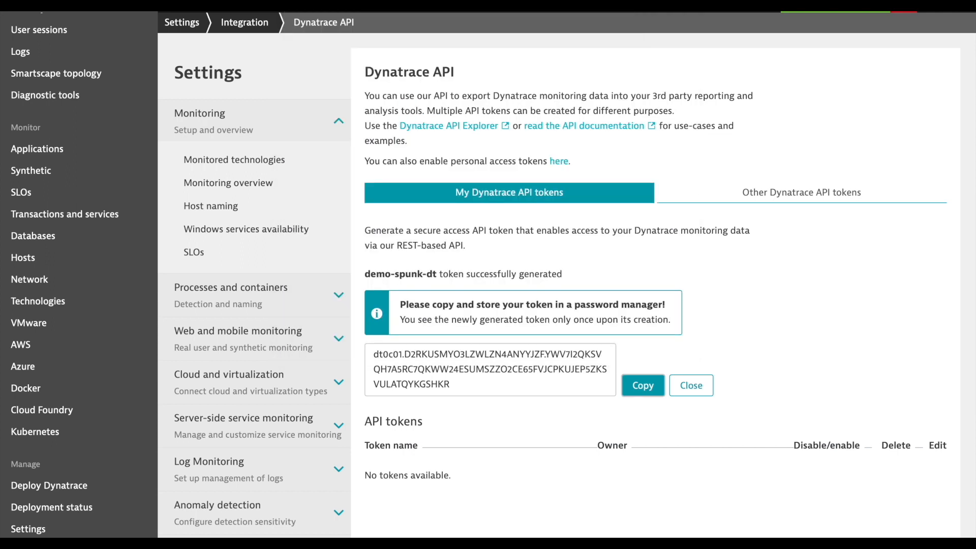
pyautogui.press('super+r')
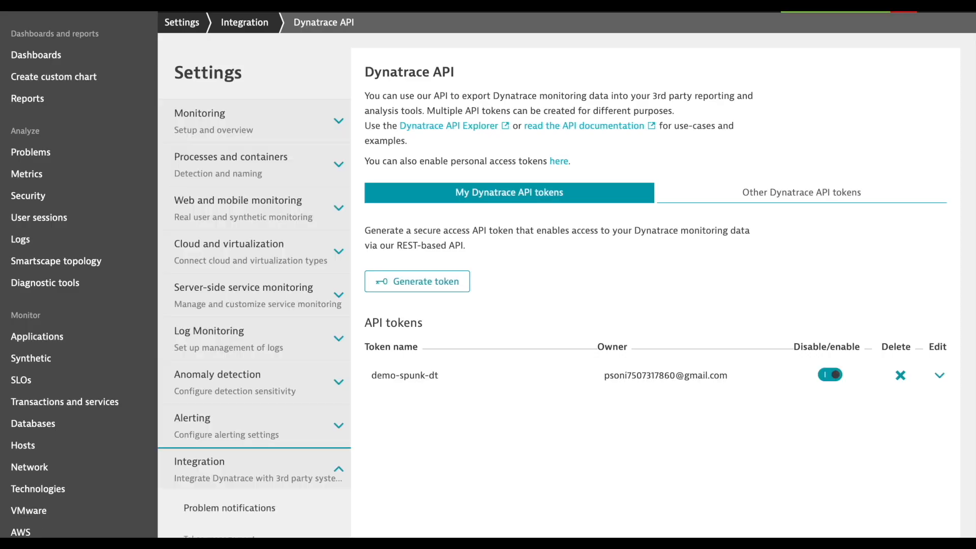
pyautogui.press('super+l')
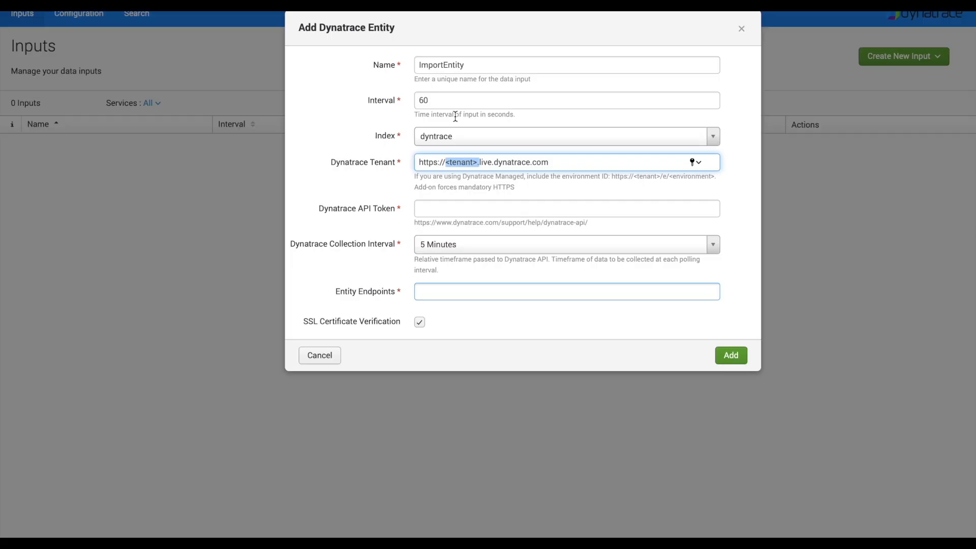
pyautogui.press('BackSpace')
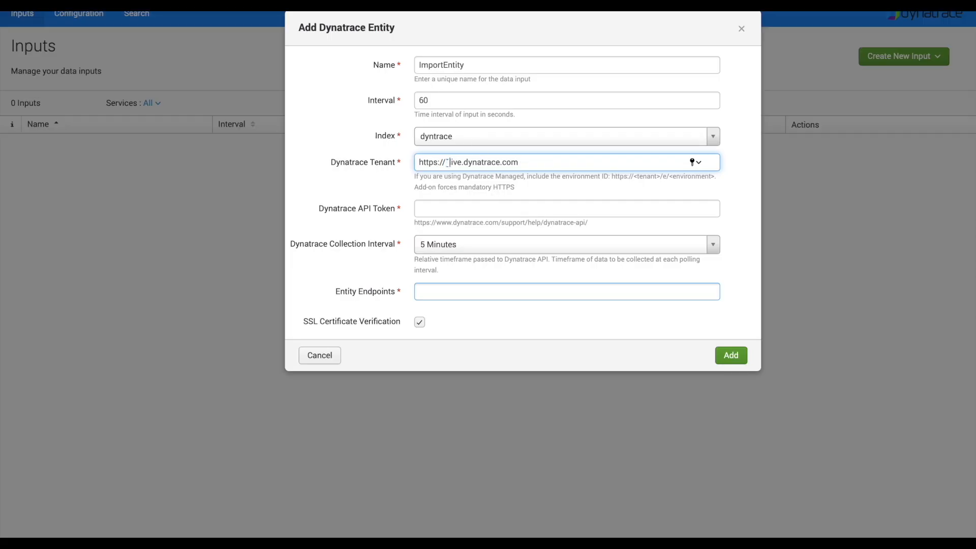
pyautogui.press('BackSpace')
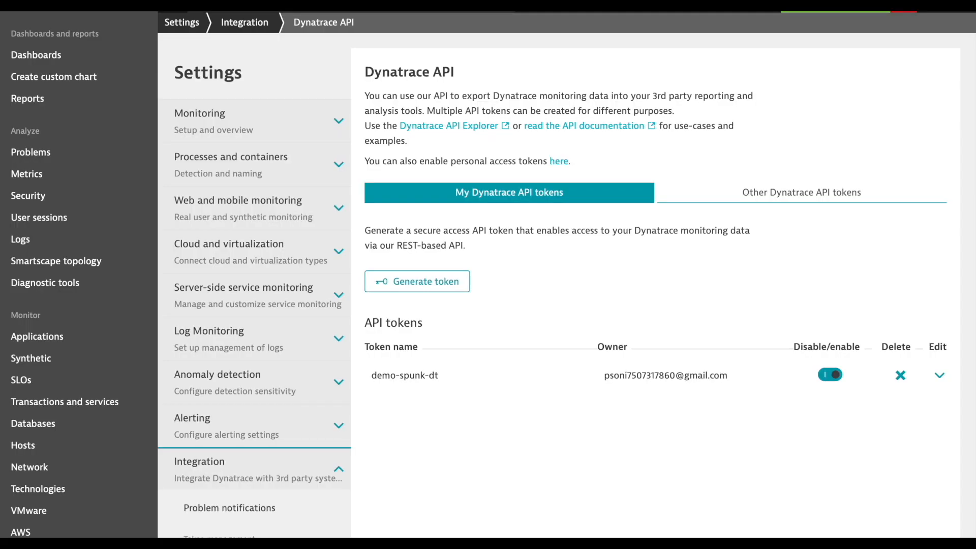
pyautogui.press('super+l')
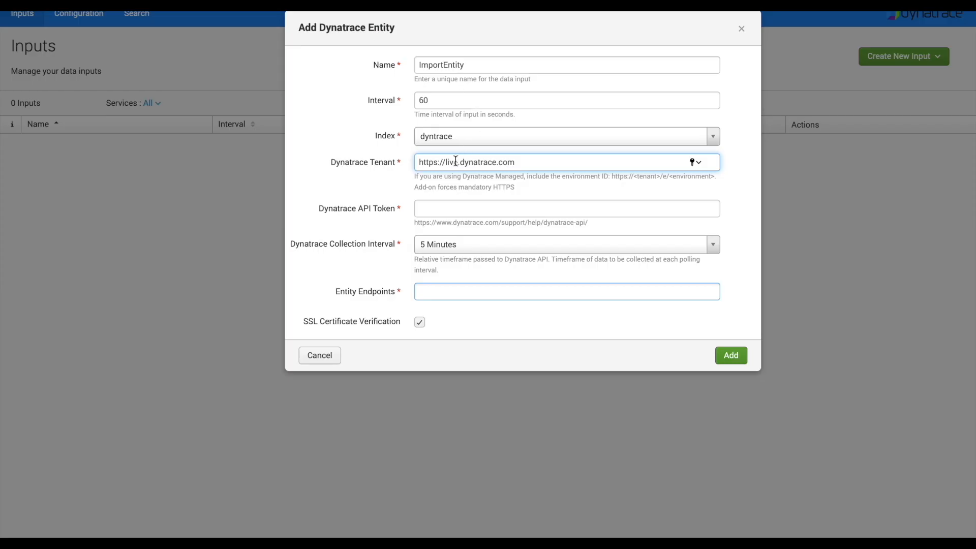
pyautogui.write('nbo15151.')
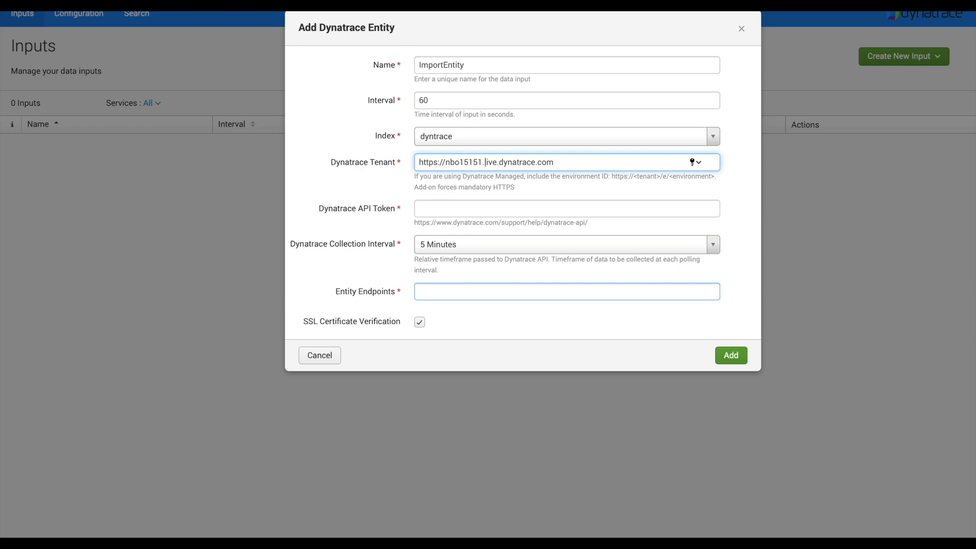
pyautogui.click(449, 210)
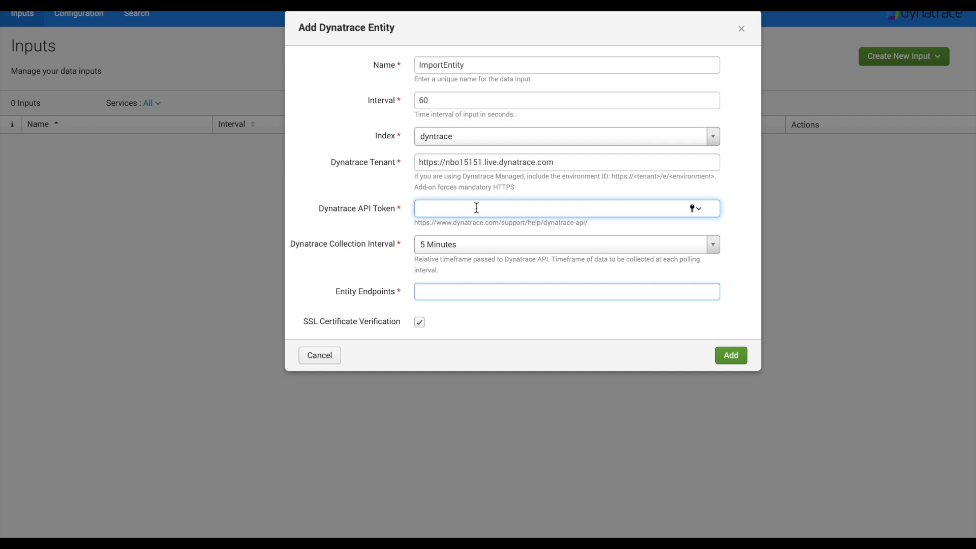
pyautogui.write('•••••••••••••••••••')
# - Select Applications, Services, Hosts, Process Groups and Processes as entity endpoints and add the input
pyautogui.click(433, 292)
pyautogui.click(440, 316)
pyautogui.click(495, 292)
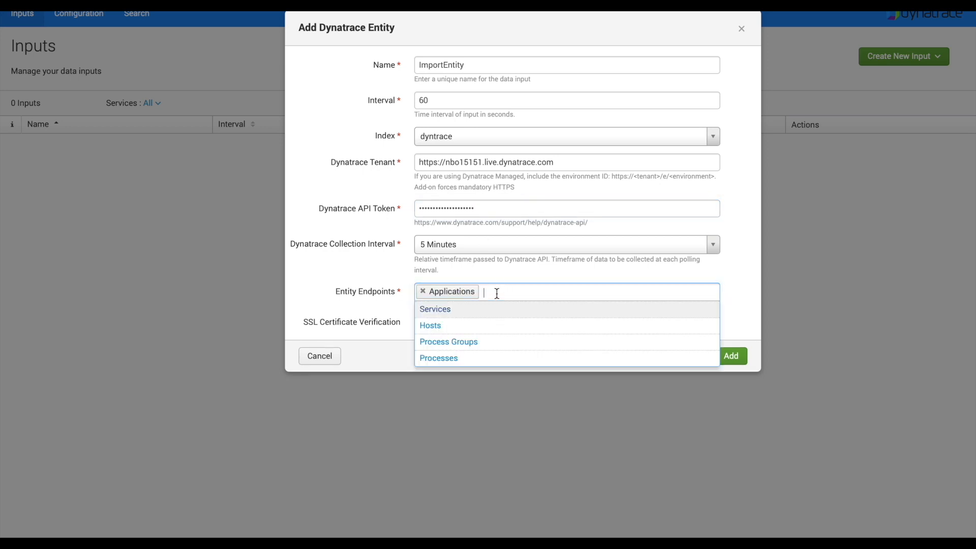
pyautogui.click(486, 311)
pyautogui.click(548, 293)
pyautogui.click(535, 309)
pyautogui.click(588, 291)
pyautogui.click(571, 309)
pyautogui.click(663, 291)
pyautogui.click(585, 314)
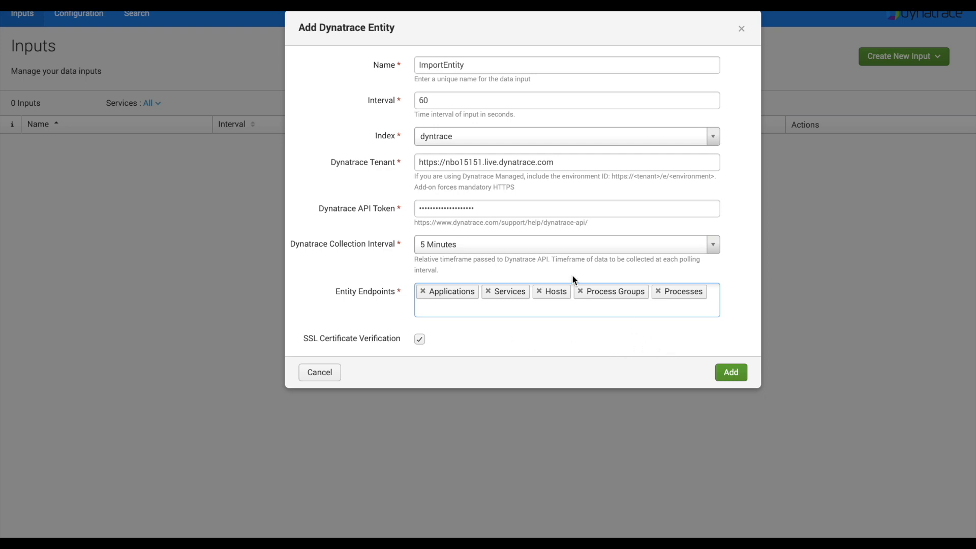
pyautogui.click(492, 209)
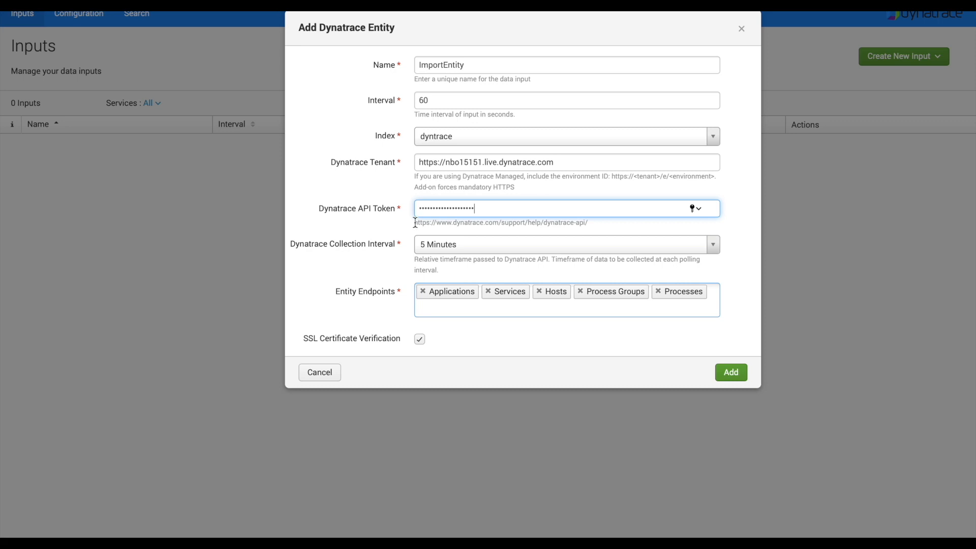
pyautogui.click(730, 372)
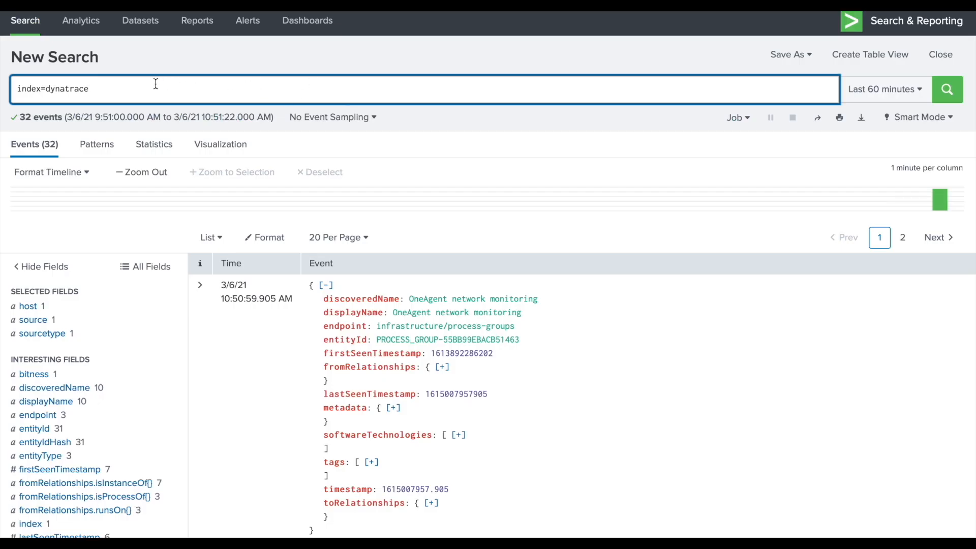
# - Search Splunk's internal logs with index=_internal source=*dynatrace* and highlight the error message in the newest event
pyautogui.click(149, 86)
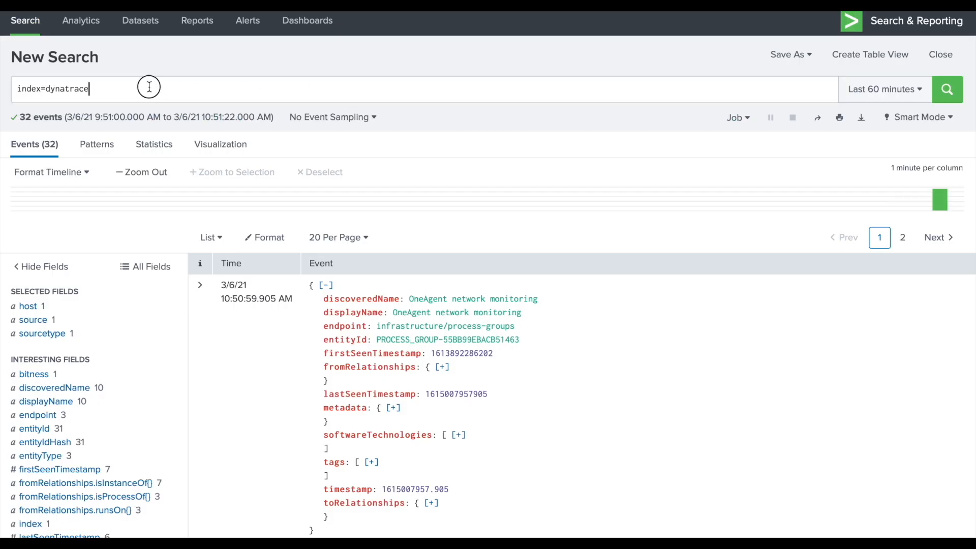
pyautogui.press('BackSpace')
pyautogui.press('BackSpace')
pyautogui.press('BackSpace')
pyautogui.press('BackSpace')
pyautogui.press('BackSpace')
pyautogui.press('BackSpace')
pyautogui.press('BackSpace')
pyautogui.press('BackSpace')
pyautogui.press('BackSpace')
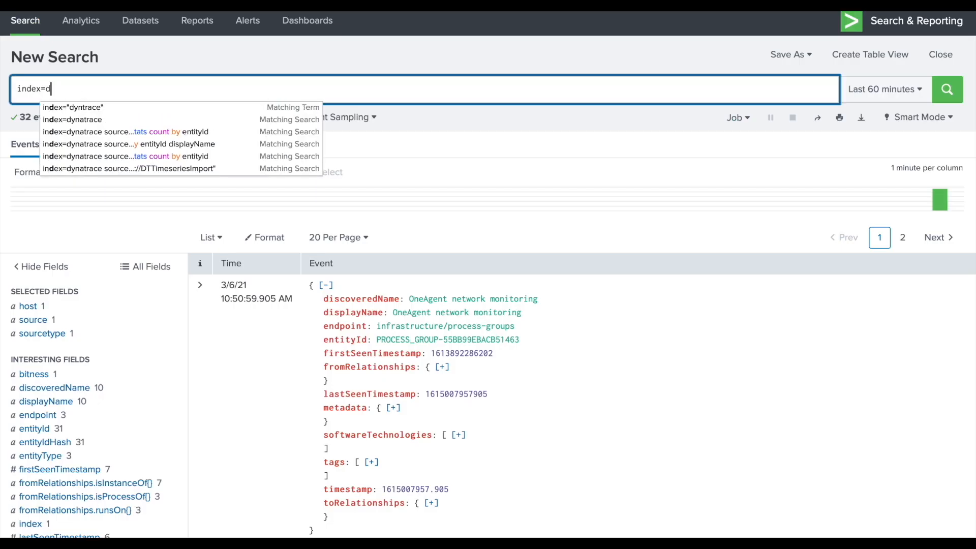
pyautogui.write('_int')
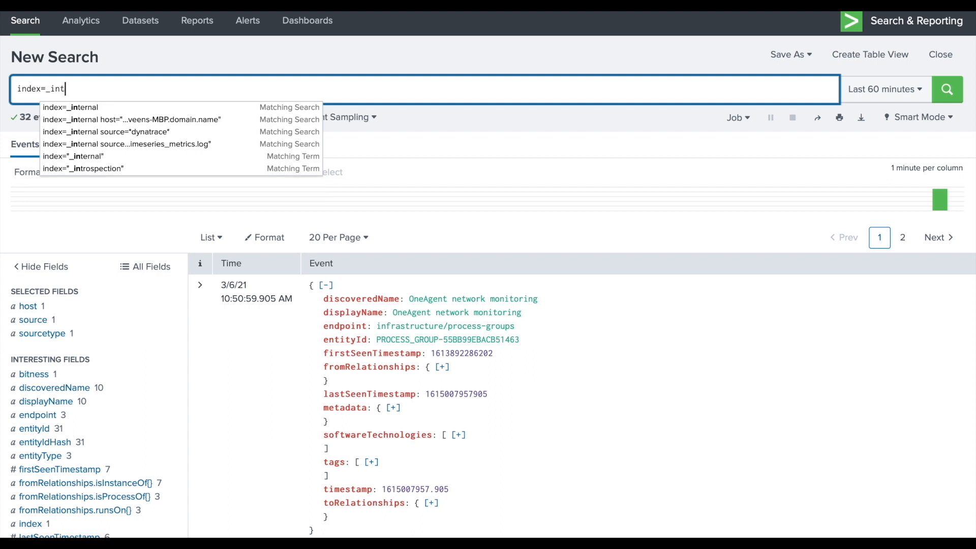
pyautogui.write('ernal')
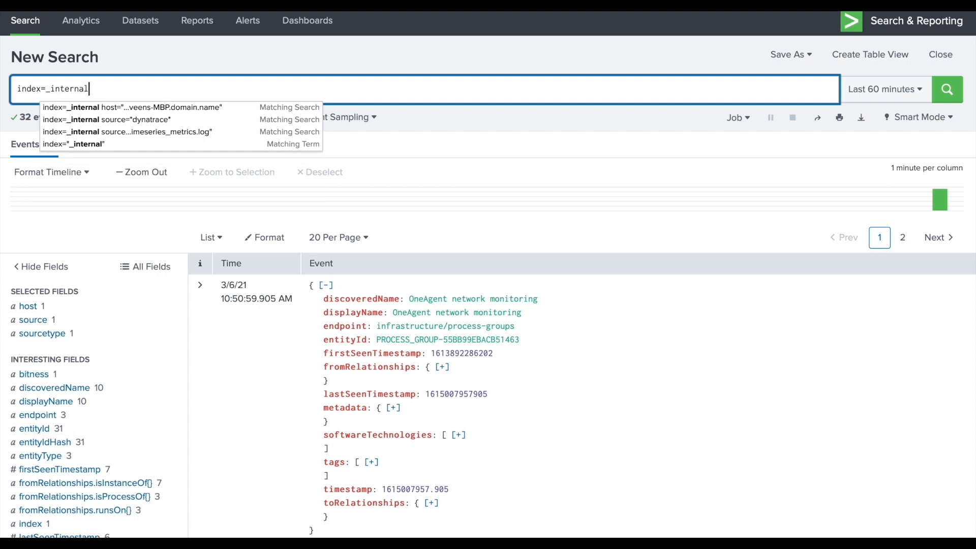
pyautogui.write(' sor')
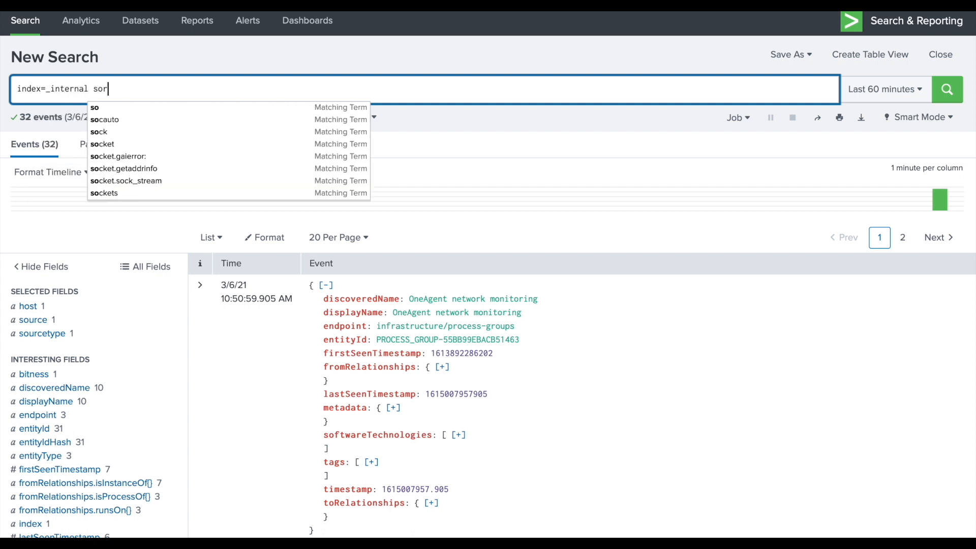
pyautogui.write('ce')
pyautogui.press('BackSpace')
pyautogui.press('BackSpace')
pyautogui.press('BackSpace')
pyautogui.write('urce=')
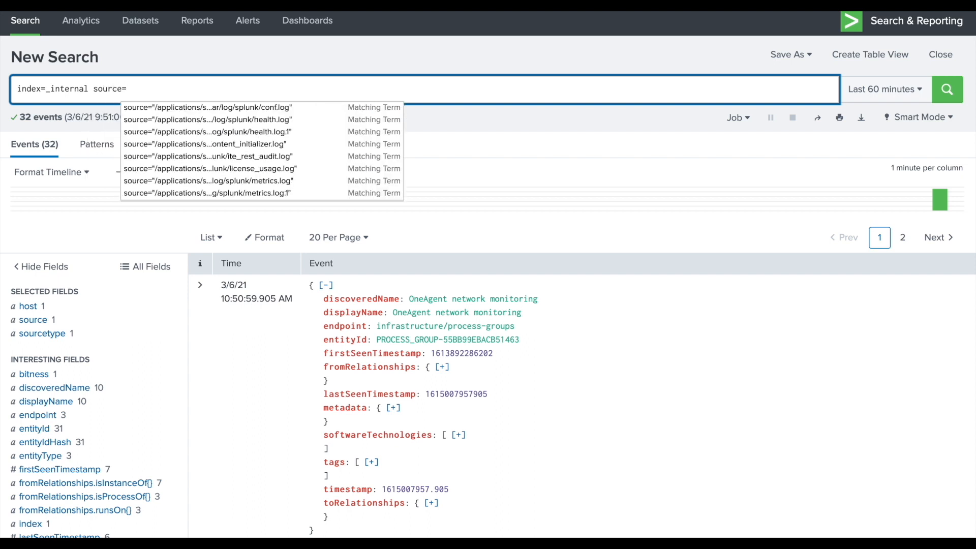
pyautogui.write('*dyna')
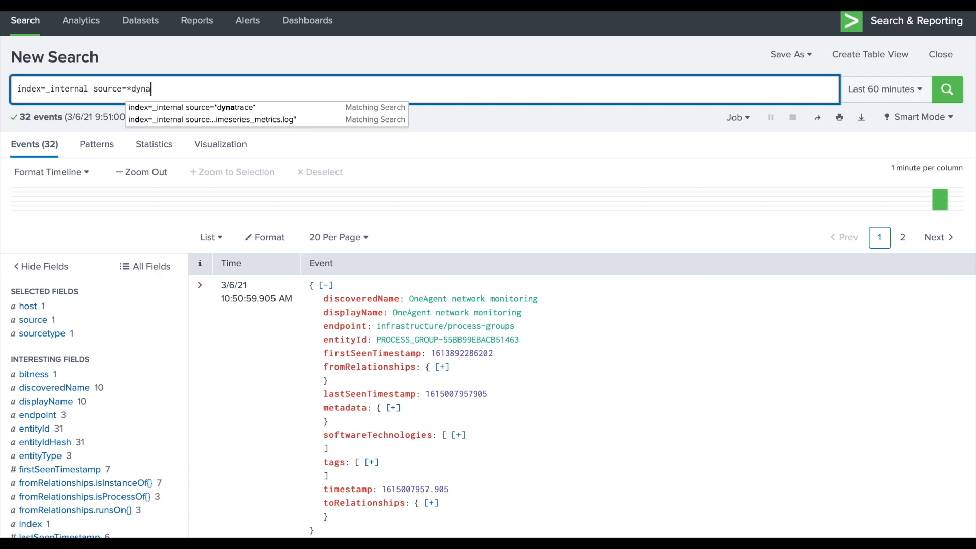
pyautogui.press('Down')
pyautogui.press('Return')
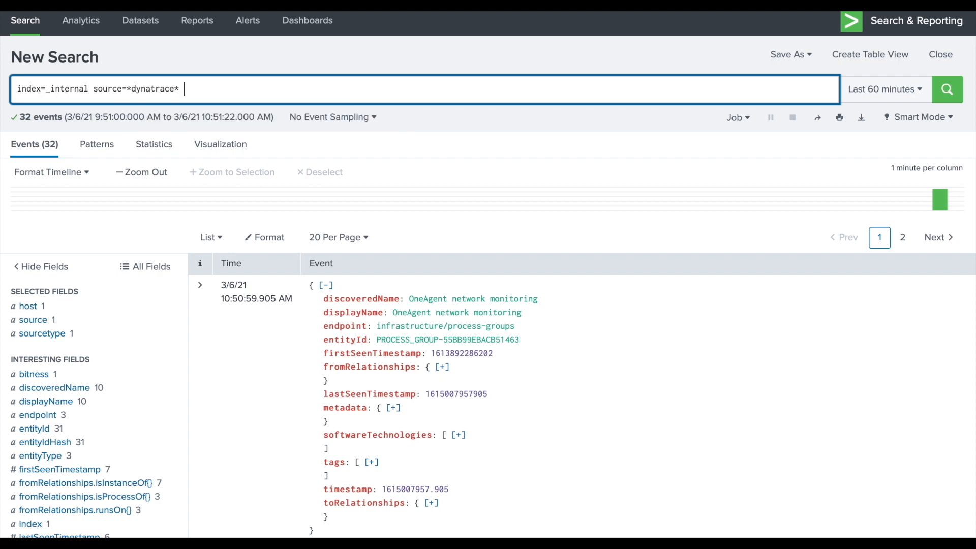
pyautogui.press('Return')
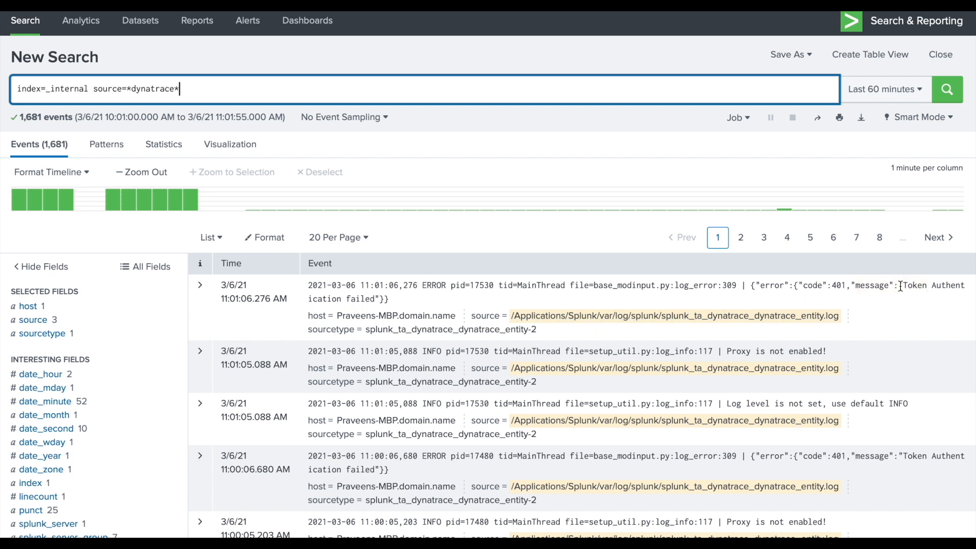
pyautogui.moveTo(904, 283); pyautogui.dragTo(380, 298)
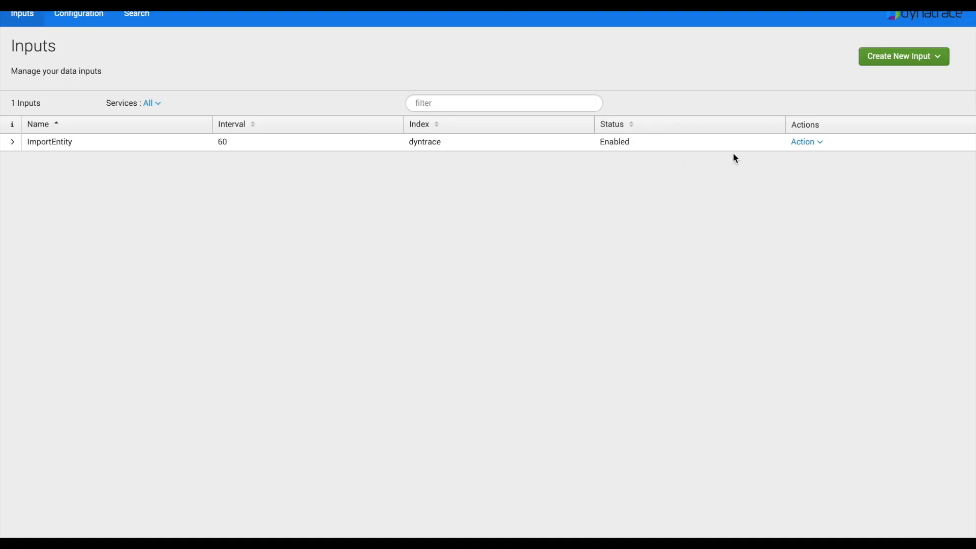
# - Edit the ImportEntity input, replace its Dynatrace API token with the token stored beneath the host list in the notes, and update it
pyautogui.click(819, 143)
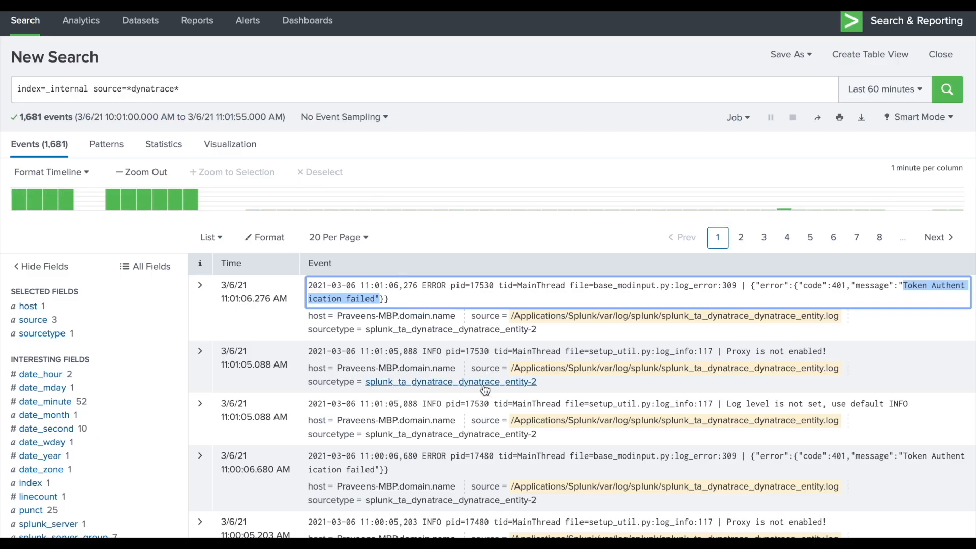
pyautogui.scroll(-6, 485, 386)
pyautogui.scroll(6, 485, 390)
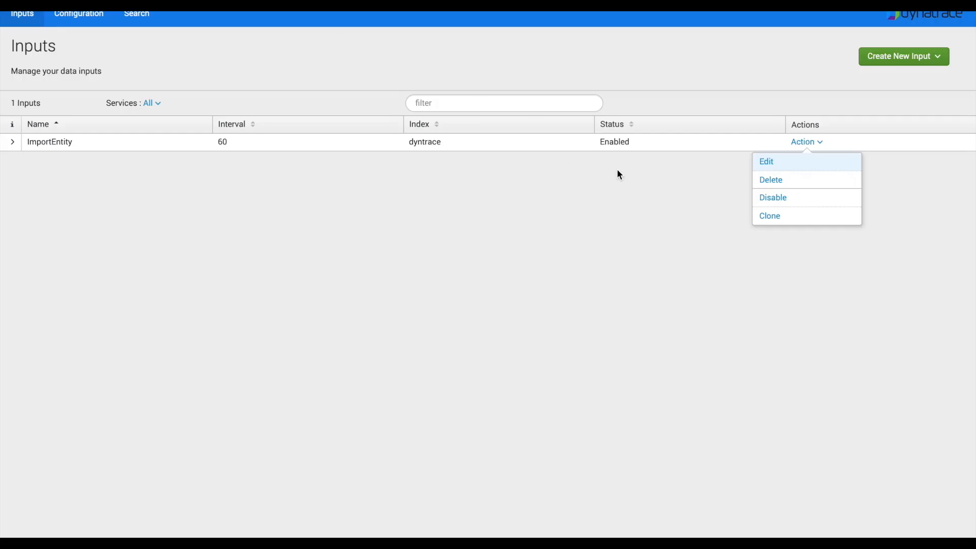
pyautogui.click(776, 164)
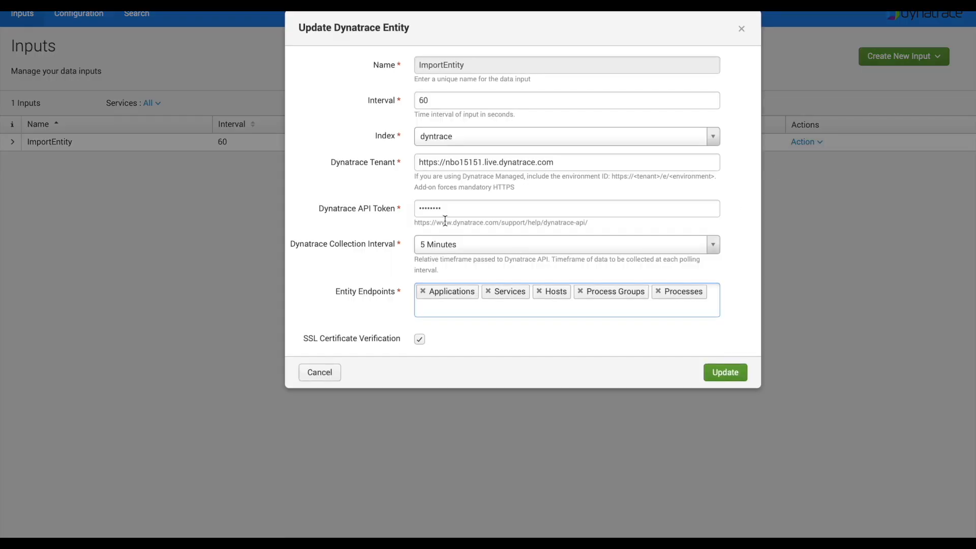
pyautogui.click(444, 210)
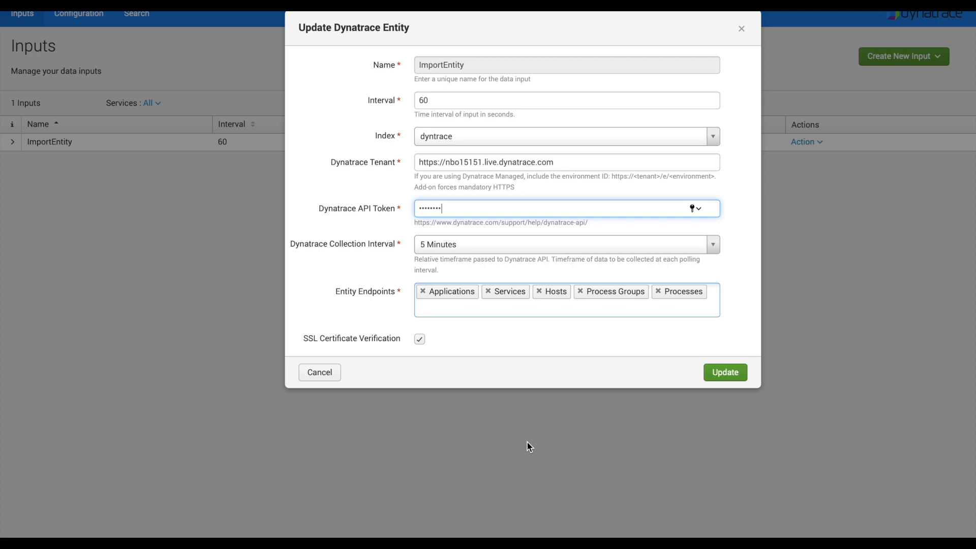
pyautogui.press('super+Tab')
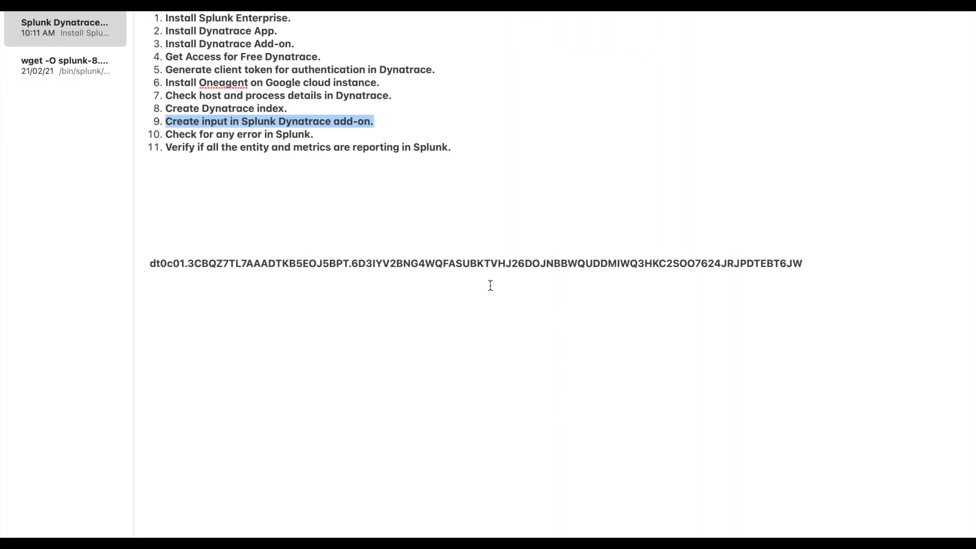
pyautogui.click(85, 7)
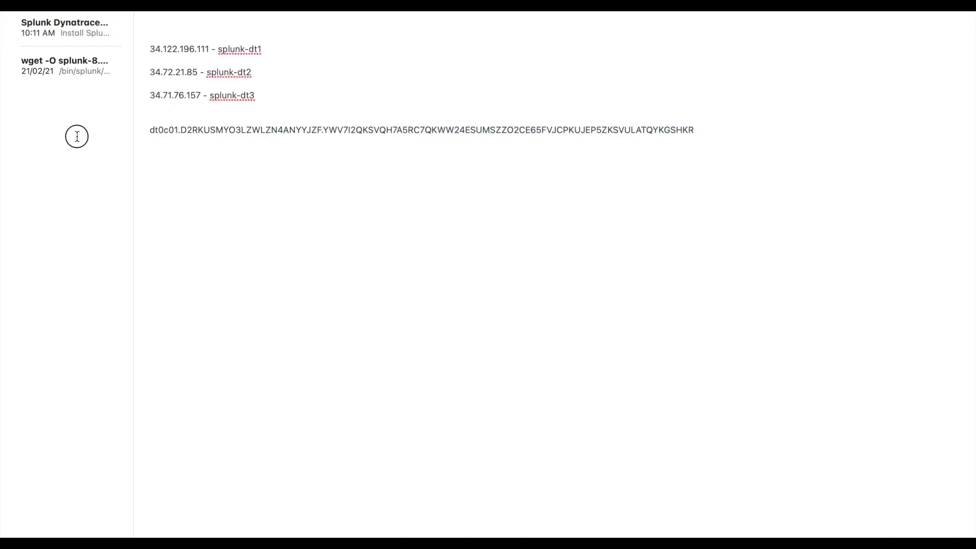
pyautogui.tripleClick(147, 130)
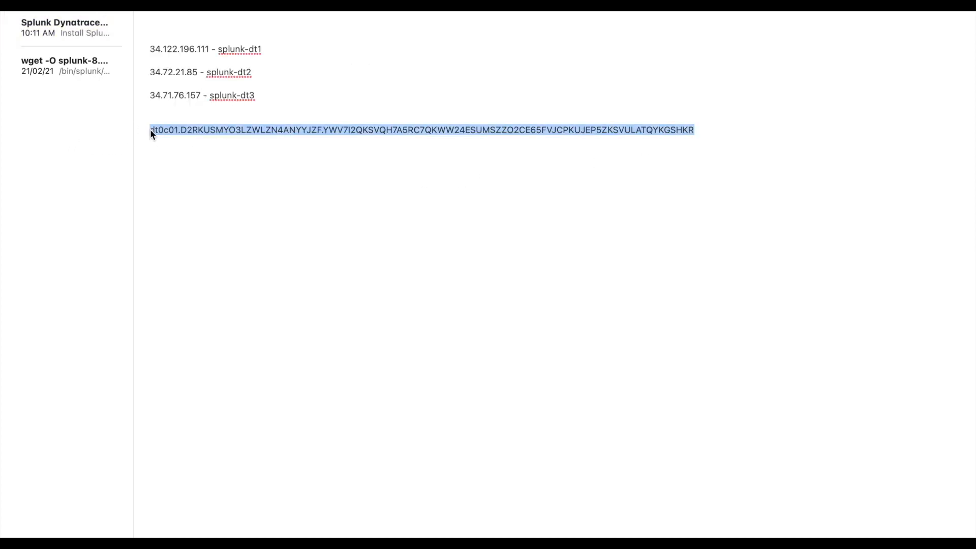
pyautogui.press('super+Tab')
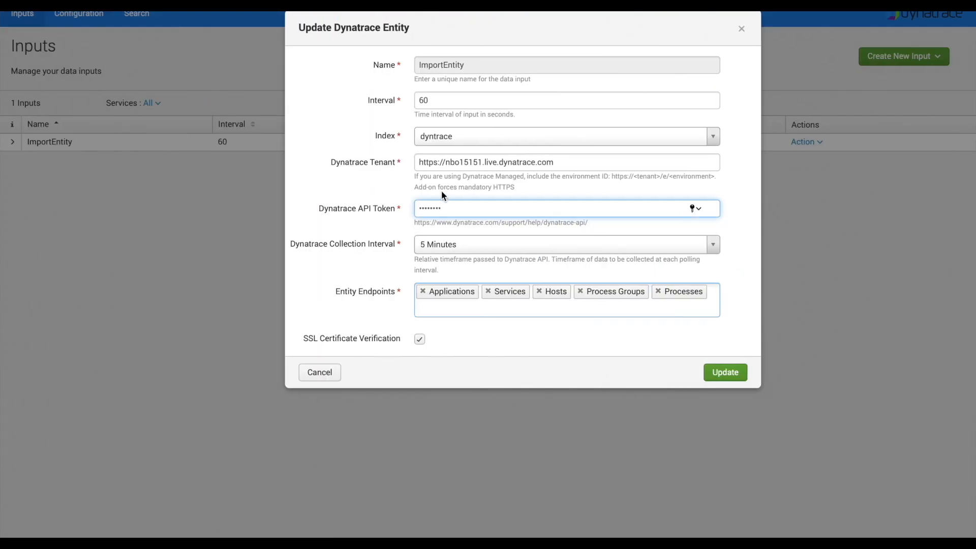
pyautogui.moveTo(456, 208); pyautogui.dragTo(408, 208)
pyautogui.press('super+v')
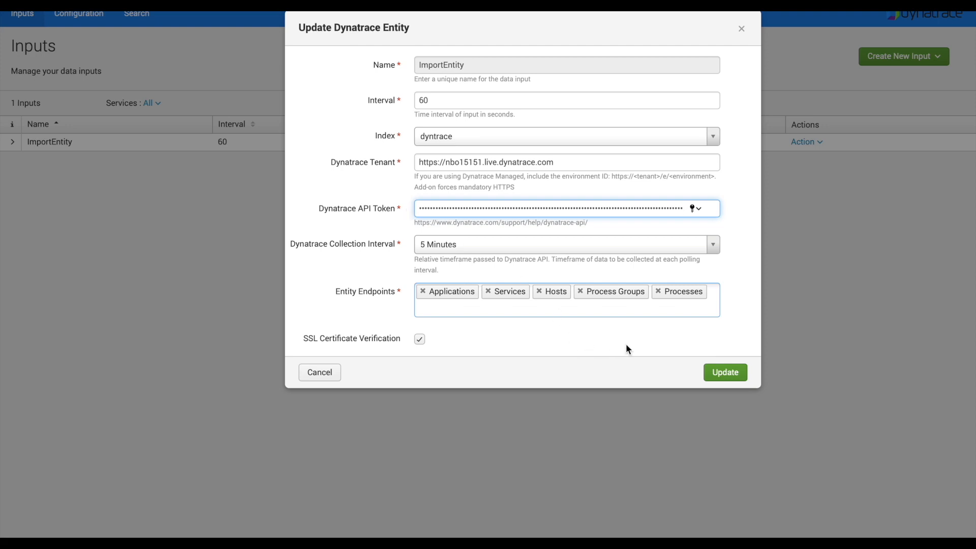
pyautogui.click(725, 374)
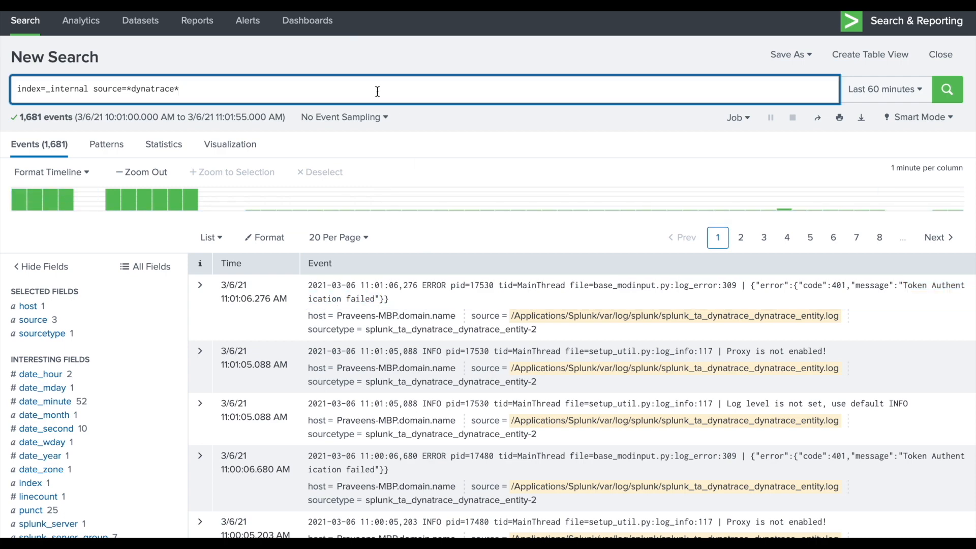
# - Rerun the internal Dynatrace log search over the last 15 minutes and highlight the newest ERROR event's full message
pyautogui.click(905, 90)
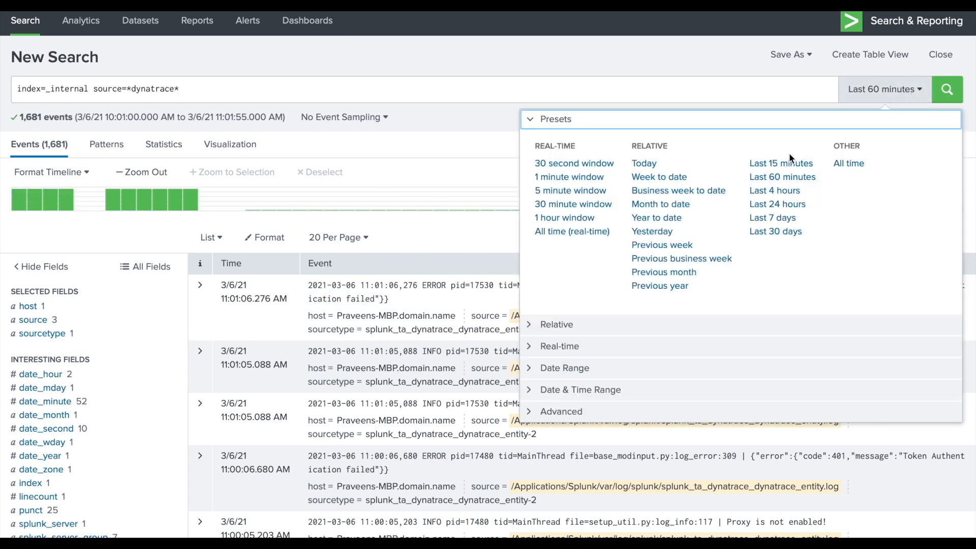
pyautogui.click(780, 164)
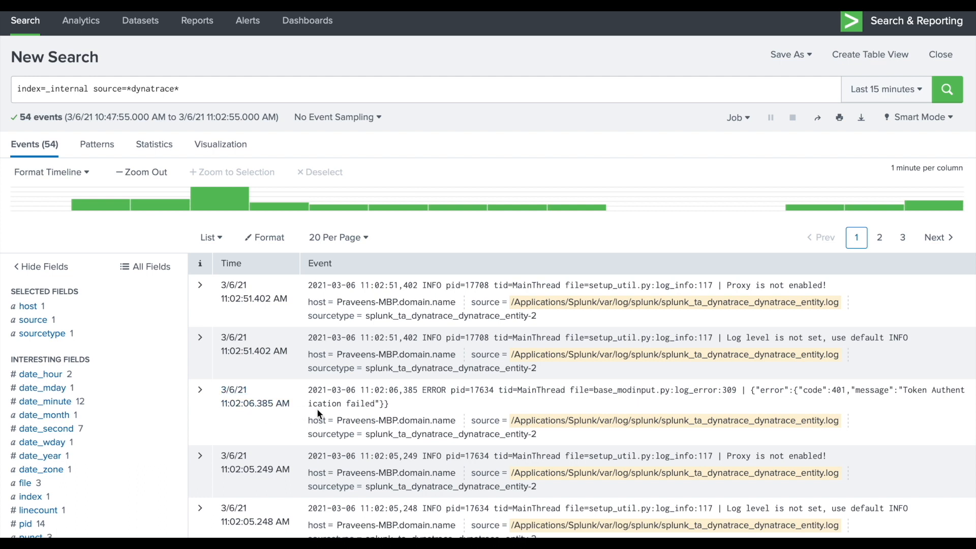
pyautogui.click(395, 408)
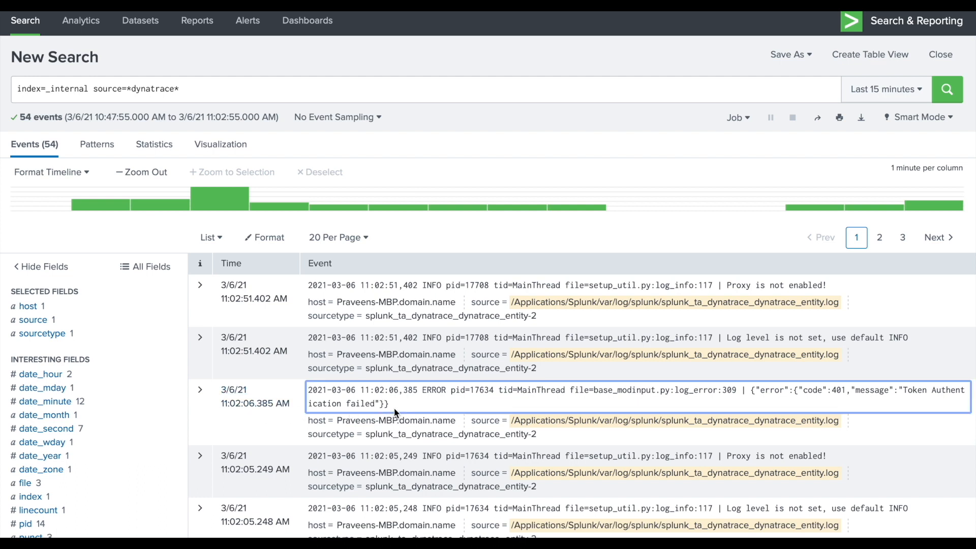
pyautogui.moveTo(390, 405); pyautogui.dragTo(306, 391)
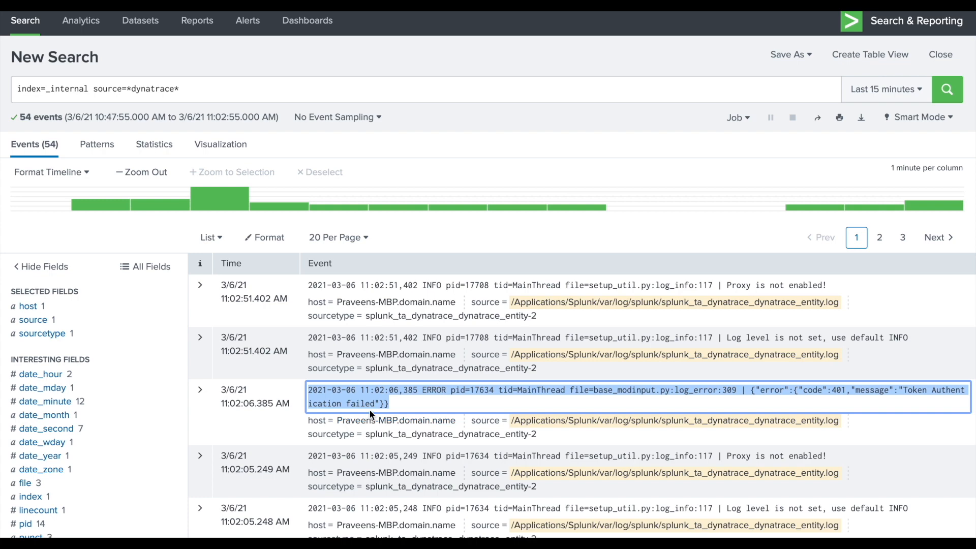
# - Refresh the internal Dynatrace log search and monitor it in a real-time 1 minute window
pyautogui.click(943, 96)
pyautogui.click(897, 90)
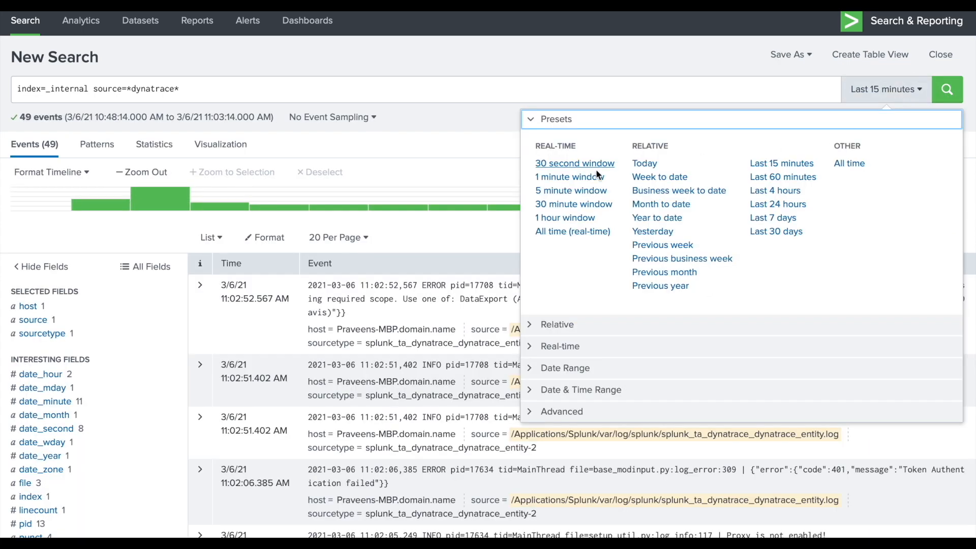
pyautogui.click(565, 177)
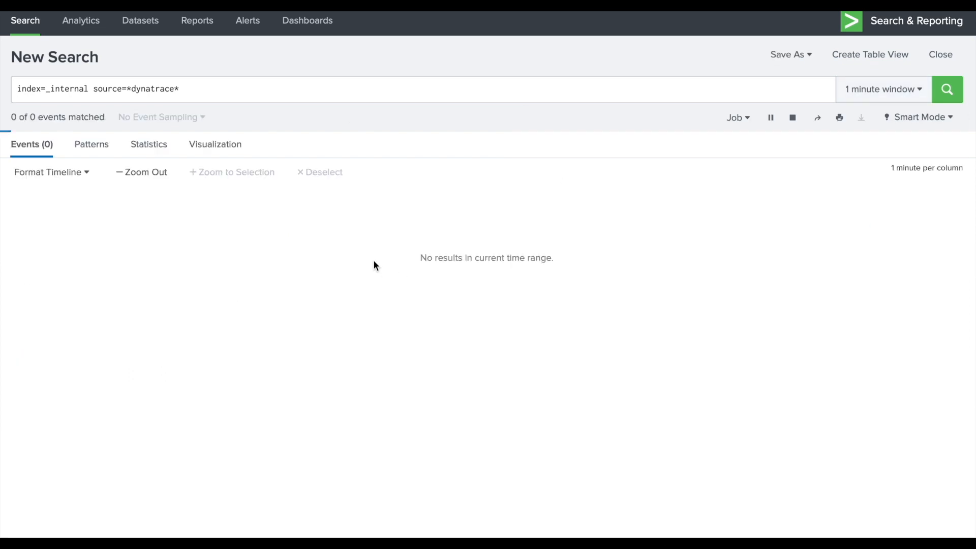
# - Replace the internal log query with index=dyntace and run the search
pyautogui.click(223, 89)
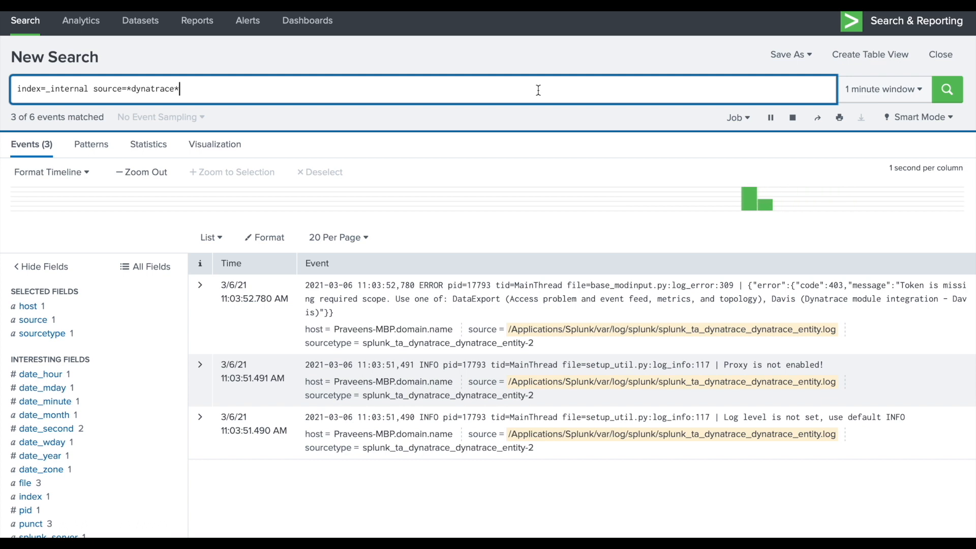
pyautogui.press('BackSpace')
pyautogui.press('BackSpace')
pyautogui.press('BackSpace')
pyautogui.press('BackSpace')
pyautogui.press('BackSpace')
pyautogui.press('BackSpace')
pyautogui.press('BackSpace')
pyautogui.press('BackSpace')
pyautogui.press('BackSpace')
pyautogui.press('BackSpace')
pyautogui.press('BackSpace')
pyautogui.press('BackSpace')
pyautogui.press('BackSpace')
pyautogui.press('BackSpace')
pyautogui.press('BackSpace')
pyautogui.press('BackSpace')
pyautogui.press('BackSpace')
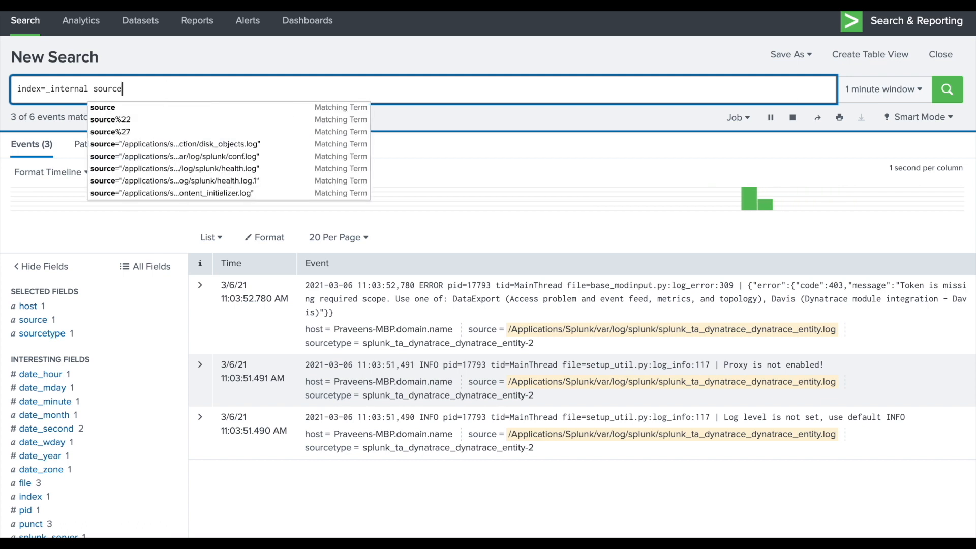
pyautogui.press('BackSpace')
pyautogui.press('BackSpace')
pyautogui.press('BackSpace')
pyautogui.press('BackSpace')
pyautogui.press('BackSpace')
pyautogui.press('BackSpace')
pyautogui.press('BackSpace')
pyautogui.press('BackSpace')
pyautogui.press('BackSpace')
pyautogui.press('BackSpace')
pyautogui.press('BackSpace')
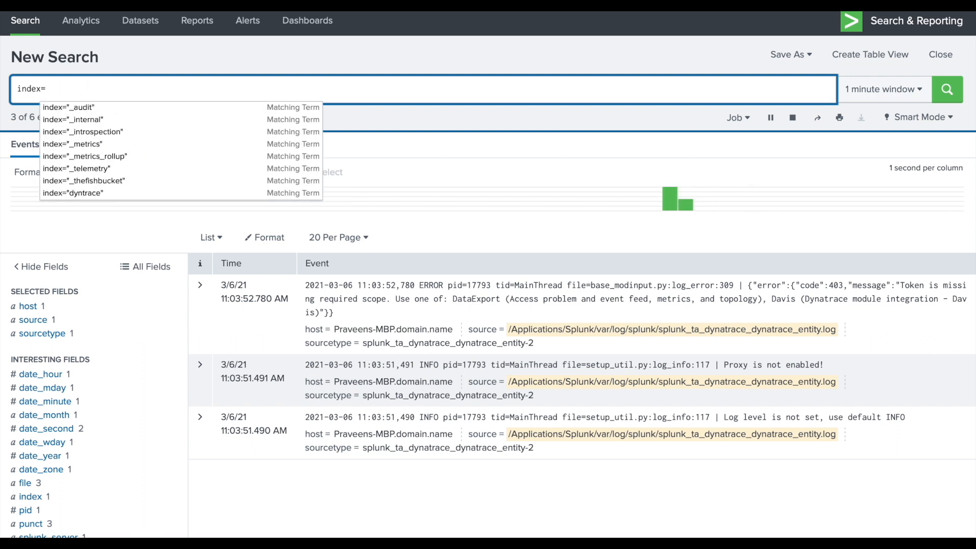
pyautogui.write('dynta')
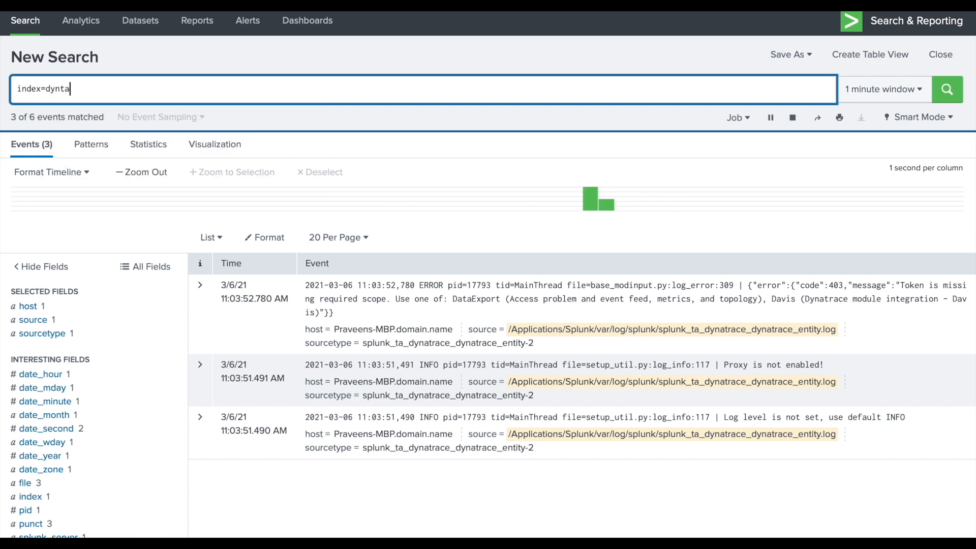
pyautogui.write('ce')
pyautogui.press('Return')
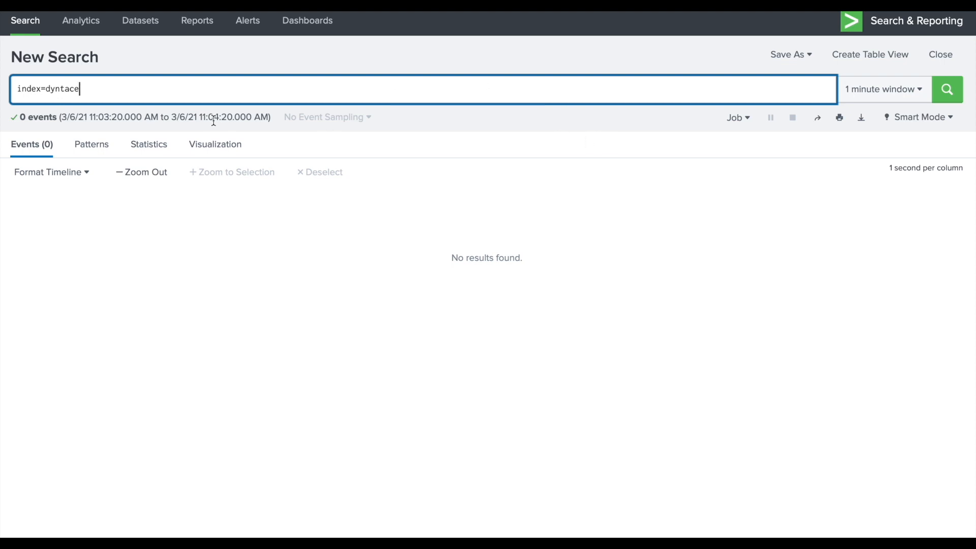
# - Change the index name in the query to dynatrace and rerun the search
pyautogui.click(61, 89)
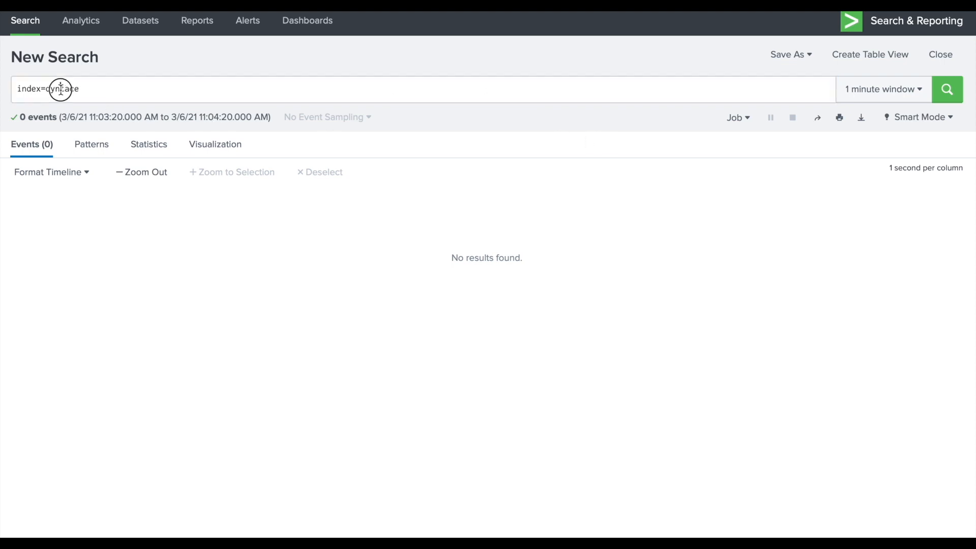
pyautogui.write('a')
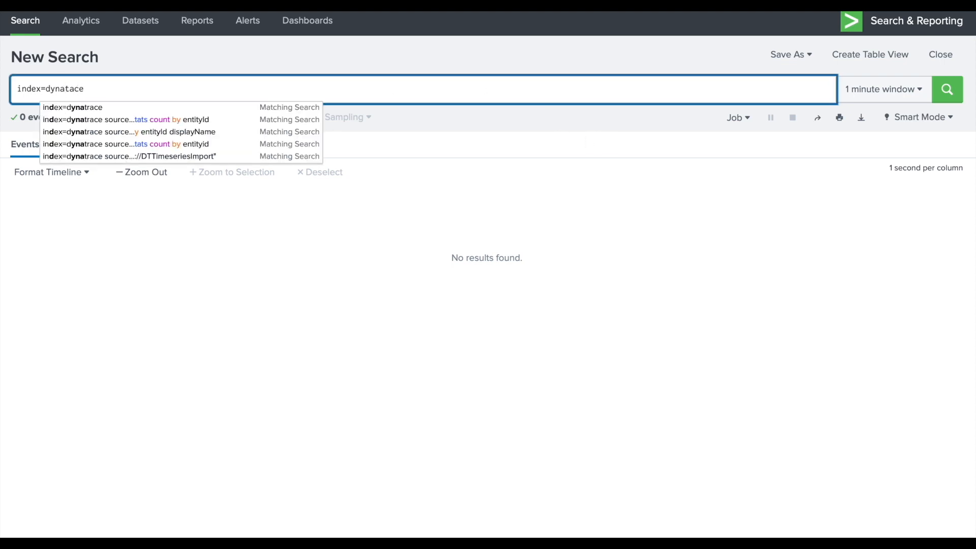
pyautogui.press('Return')
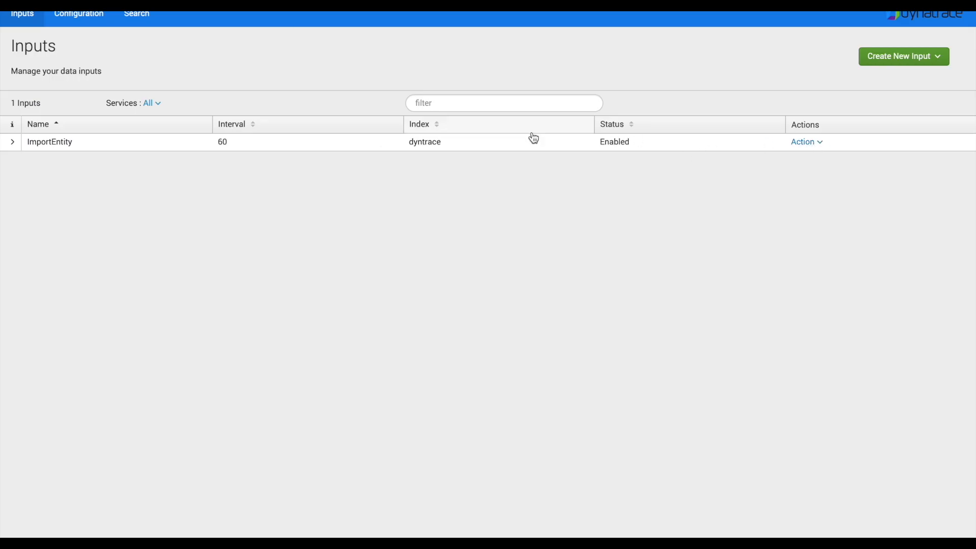
# - Check the index name assigned to the ImportEntity input, and search index=dyntrace over the last 60 minutes
pyautogui.moveTo(441, 143); pyautogui.dragTo(412, 143)
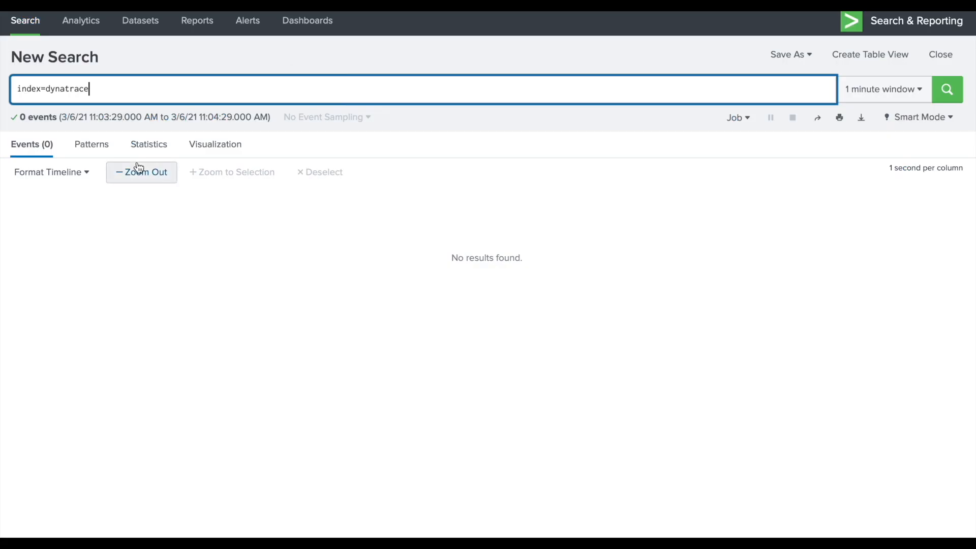
pyautogui.doubleClick(73, 88)
pyautogui.write('dyntrace')
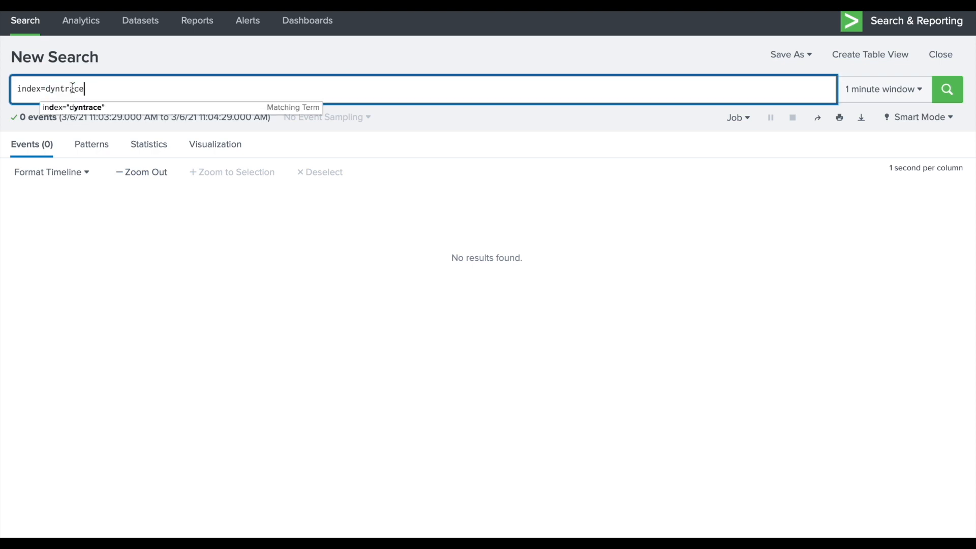
pyautogui.press('Return')
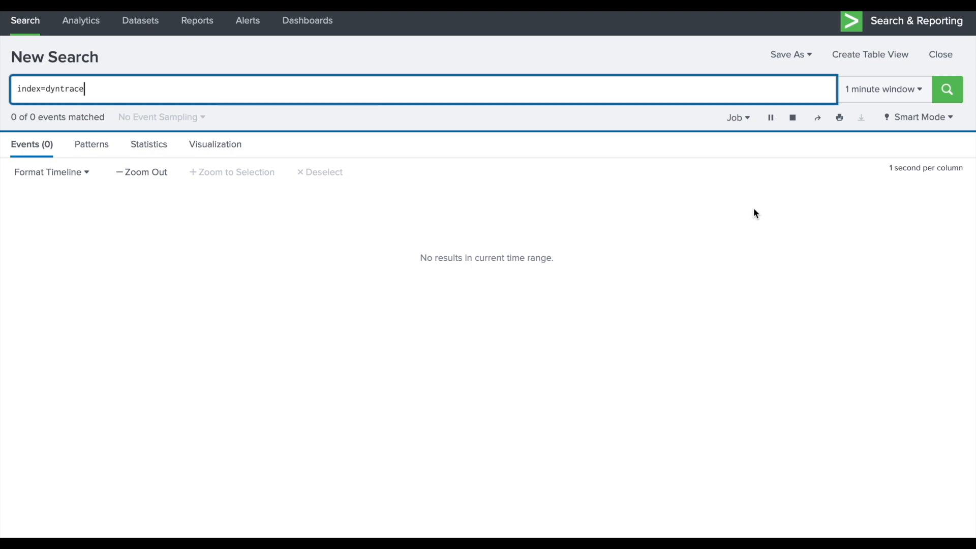
pyautogui.click(909, 91)
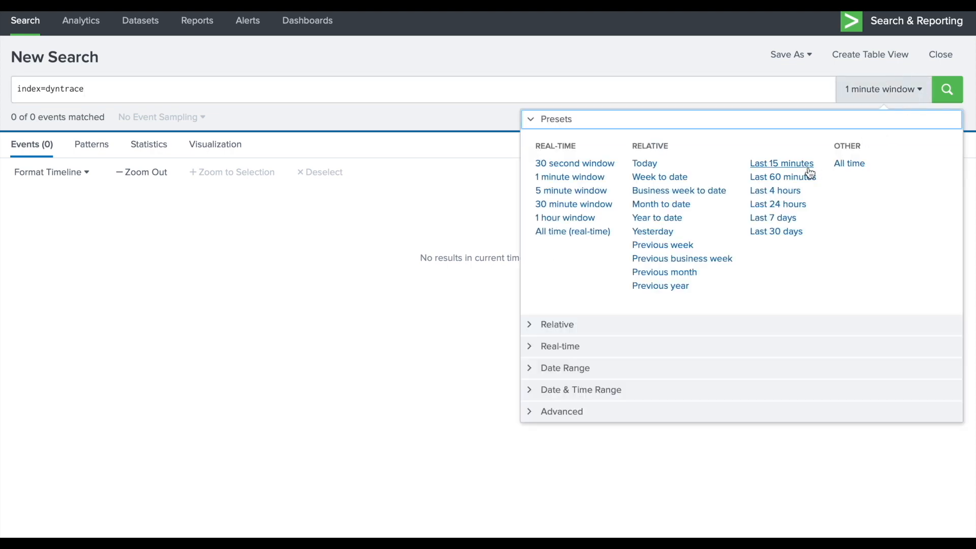
pyautogui.click(783, 178)
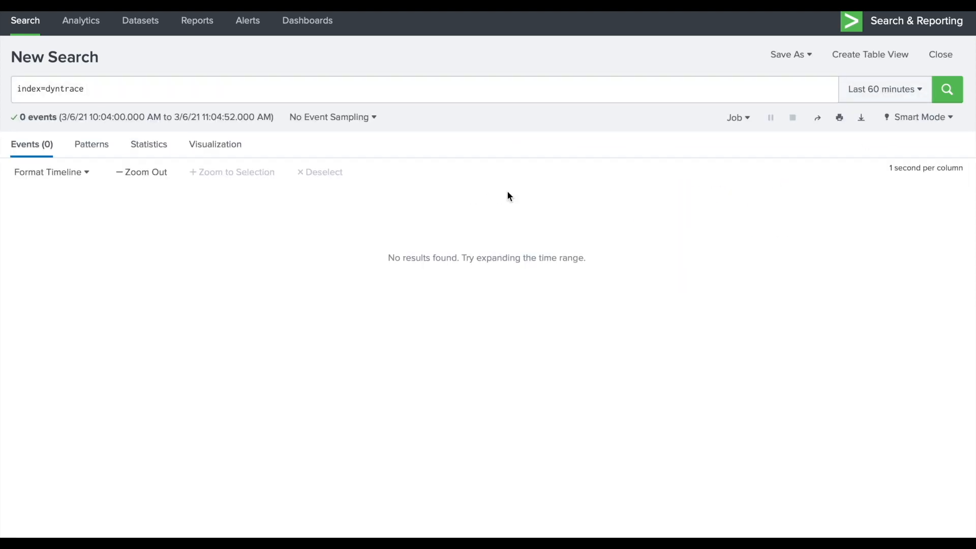
pyautogui.click(220, 85)
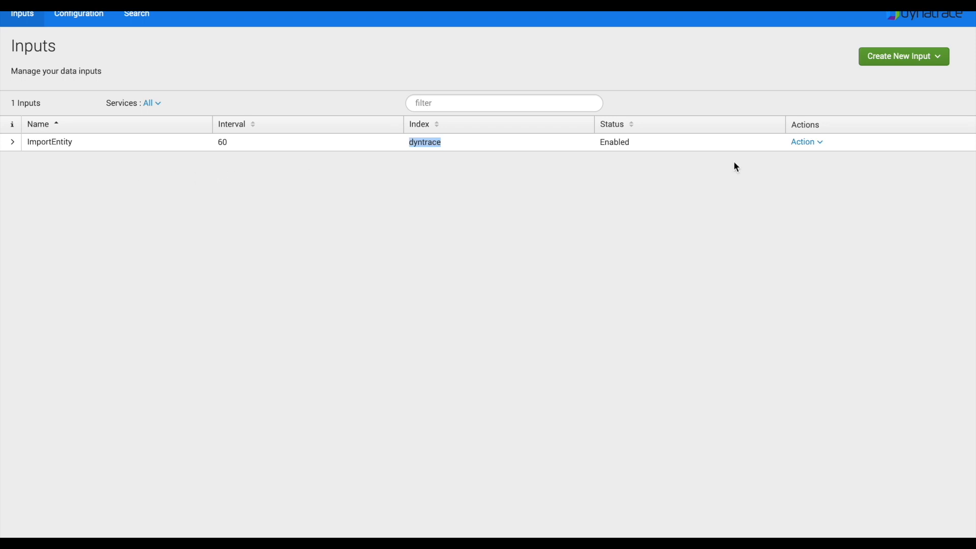
# - Start a new Dynatrace Timeseries Single Metric input named DT-TS with an interval of 60 seconds
pyautogui.click(926, 59)
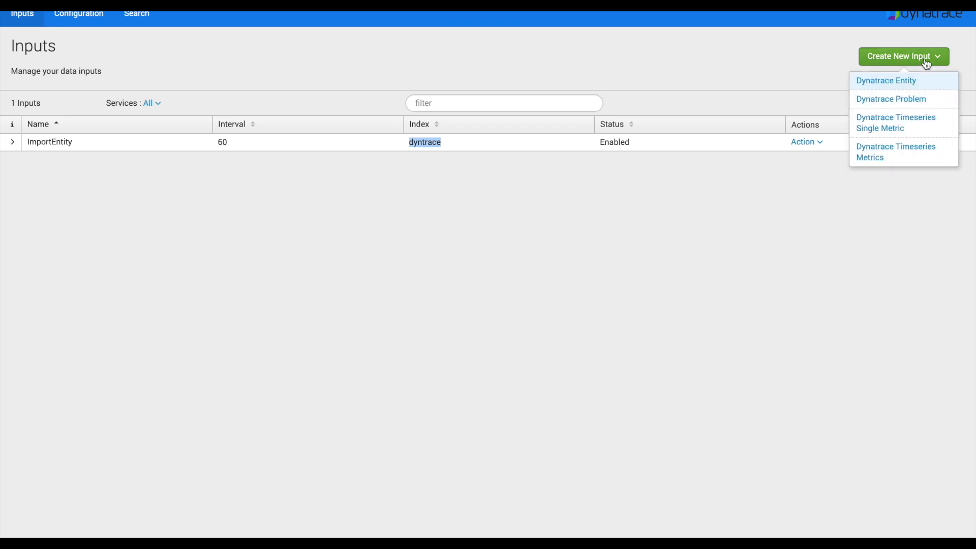
pyautogui.click(894, 125)
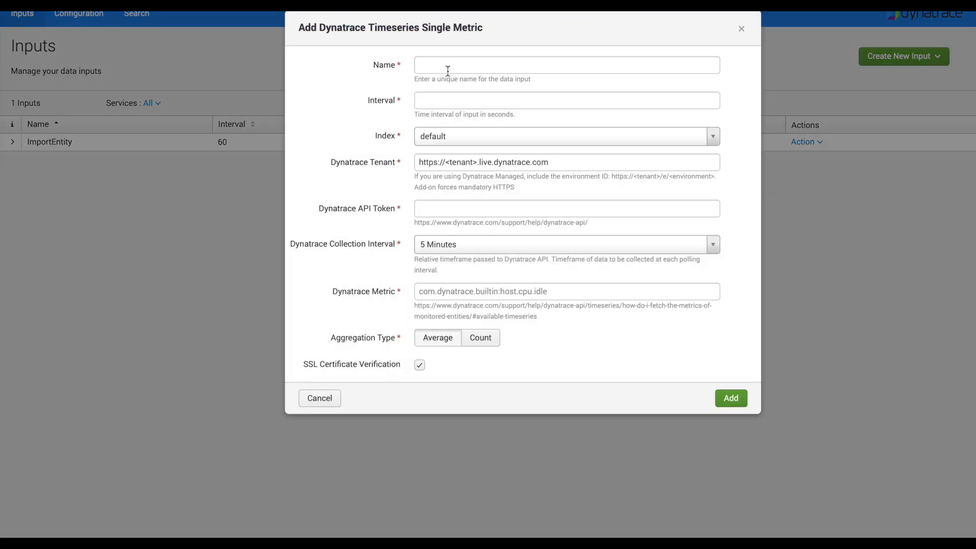
pyautogui.click(444, 65)
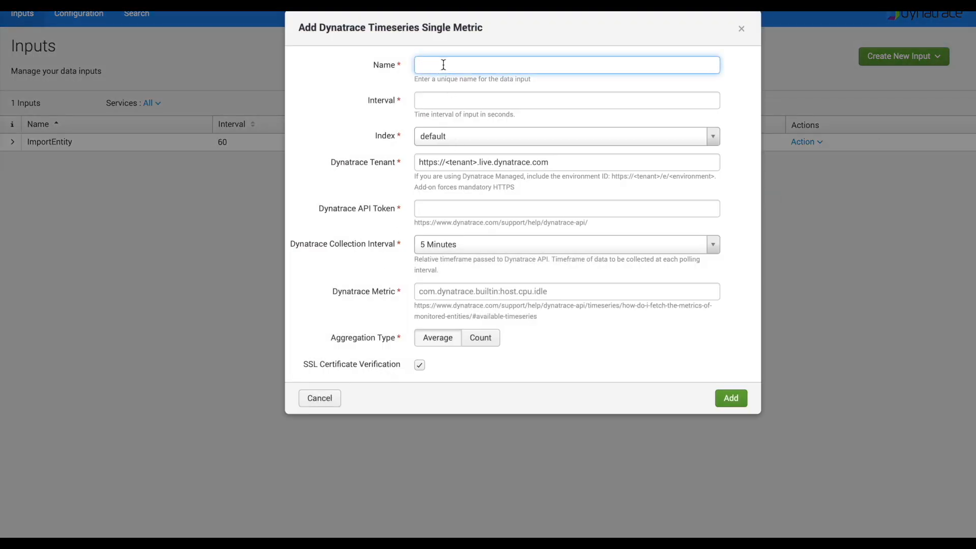
pyautogui.write('DT')
pyautogui.write('timeSe')
pyautogui.write('rie')
pyautogui.press('BackSpace')
pyautogui.press('BackSpace')
pyautogui.press('BackSpace')
pyautogui.press('BackSpace')
pyautogui.press('BackSpace')
pyautogui.press('BackSpace')
pyautogui.press('BackSpace')
pyautogui.press('BackSpace')
pyautogui.press('BackSpace')
pyautogui.write('-TS')
pyautogui.click(481, 101)
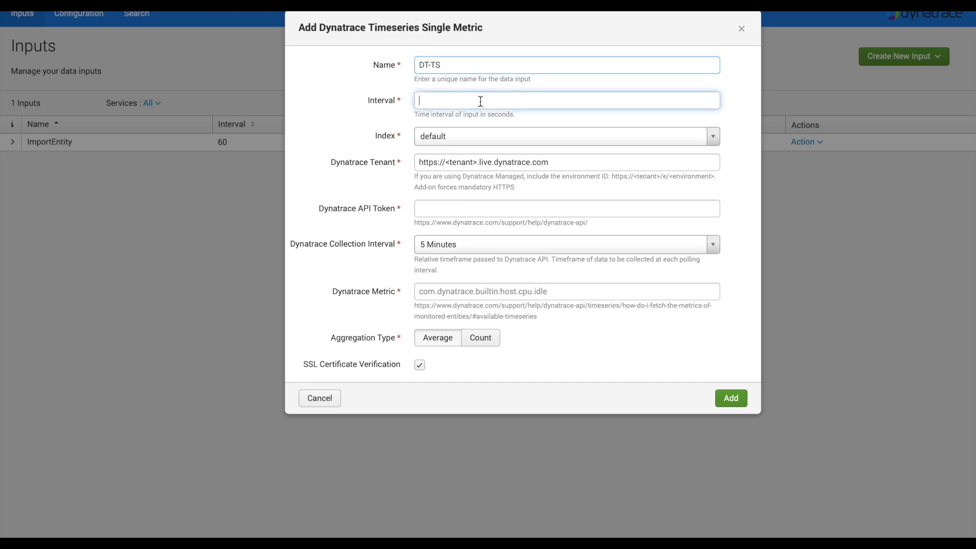
pyautogui.write('60')
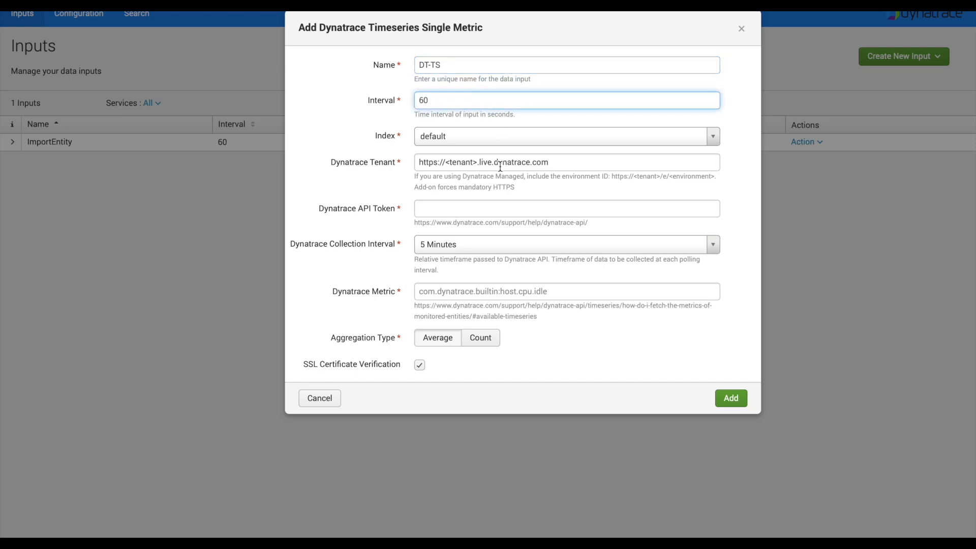
# - Assign the dyntrace index to the single-metric input and look up the tenant ID in Dynatrace
pyautogui.click(493, 145)
pyautogui.click(451, 173)
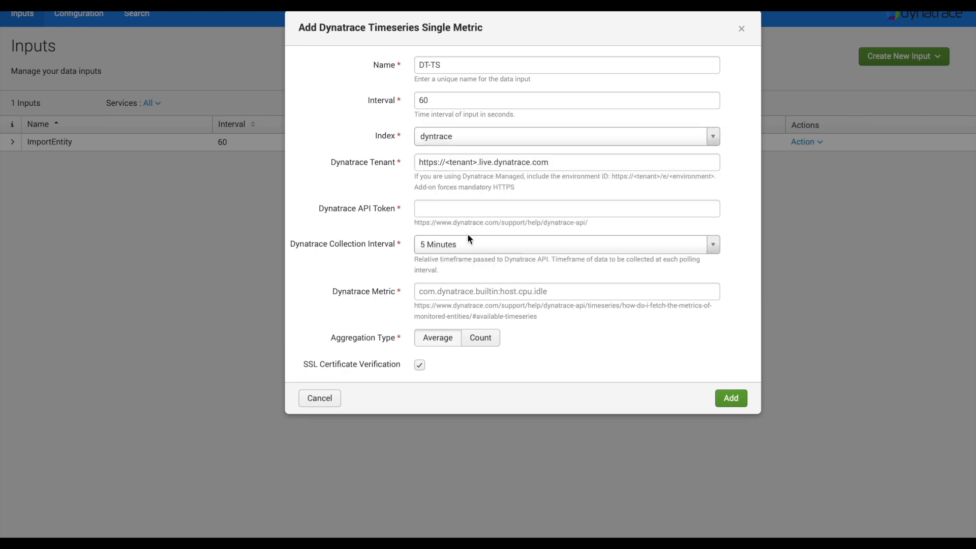
pyautogui.click(457, 213)
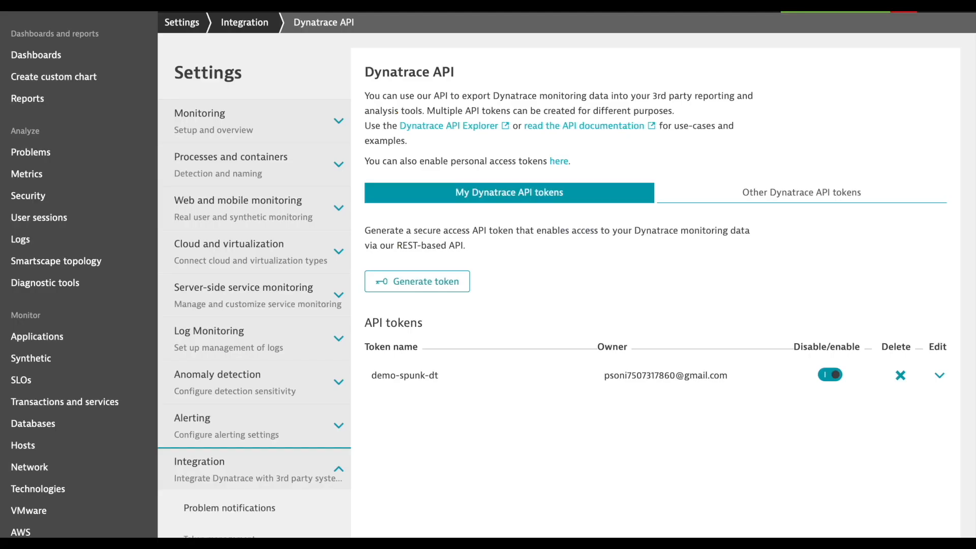
pyautogui.press('super+l')
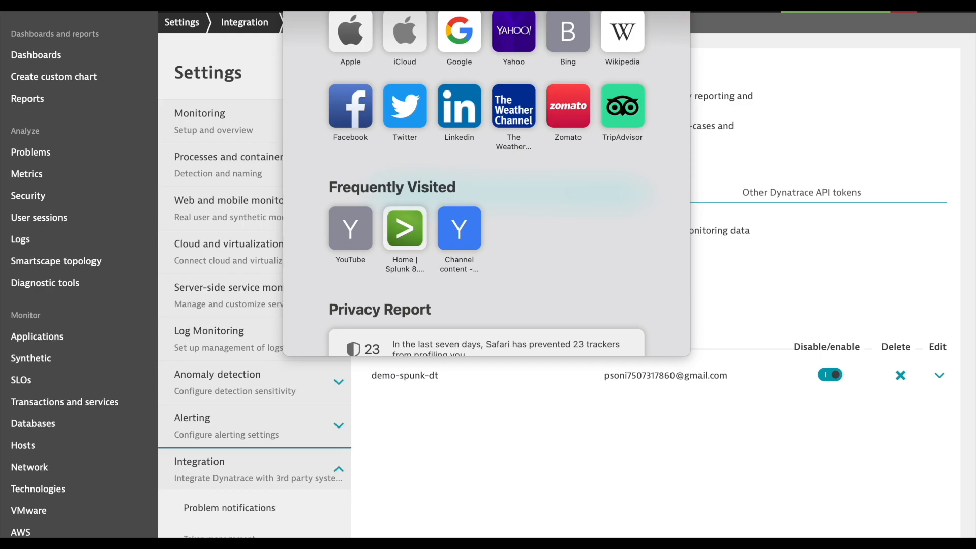
pyautogui.press('Escape')
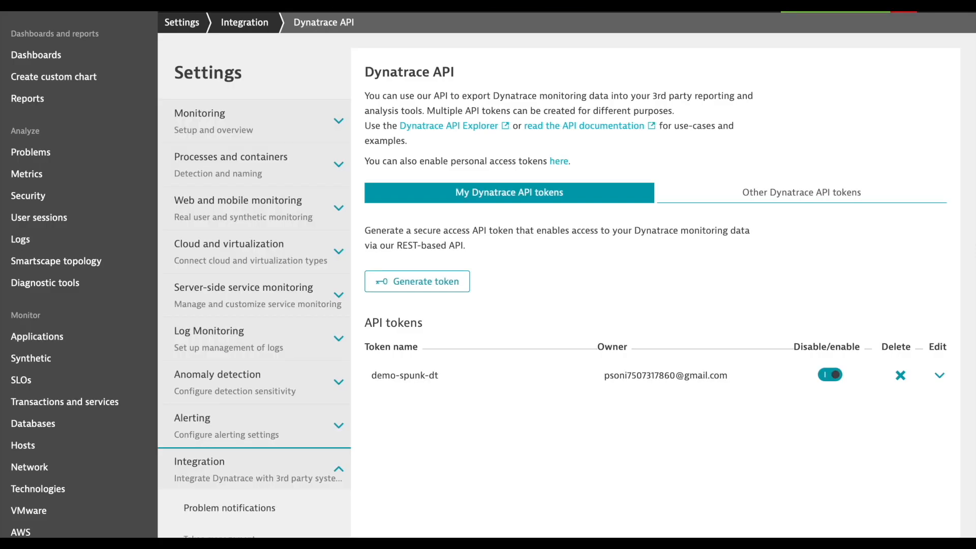
pyautogui.press('super+l')
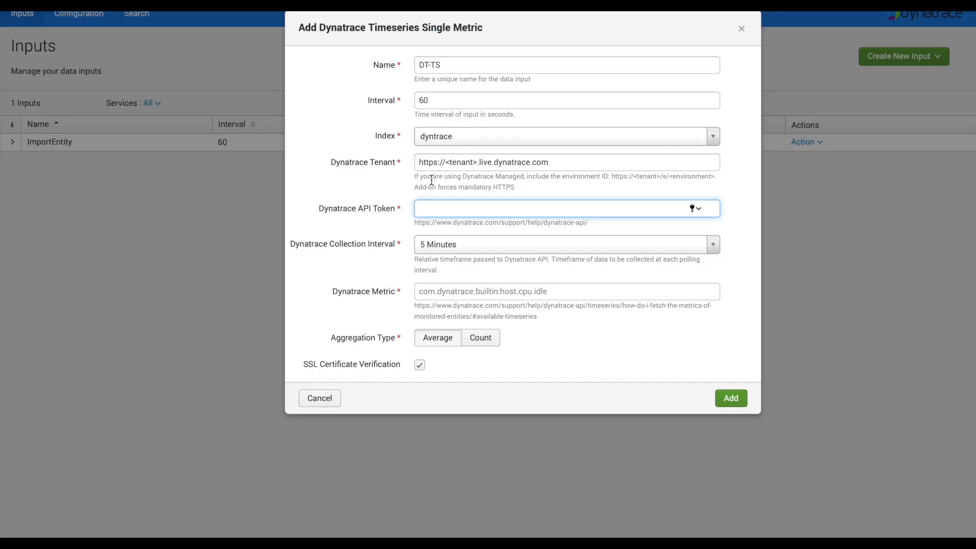
pyautogui.click(479, 162)
pyautogui.press('BackSpace')
pyautogui.press('BackSpace')
pyautogui.press('BackSpace')
pyautogui.press('BackSpace')
pyautogui.press('BackSpace')
pyautogui.press('BackSpace')
pyautogui.press('BackSpace')
pyautogui.press('BackSpace')
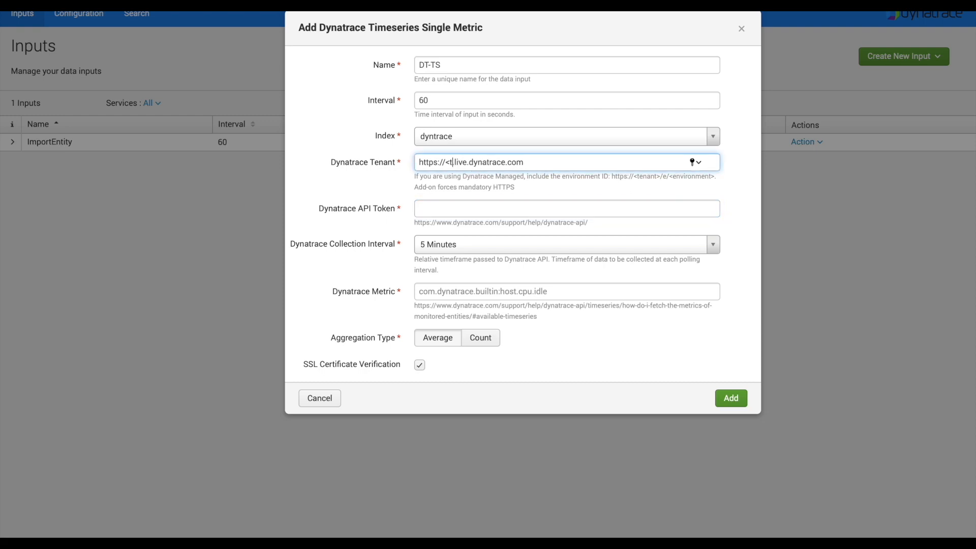
pyautogui.write('nbo15151.')
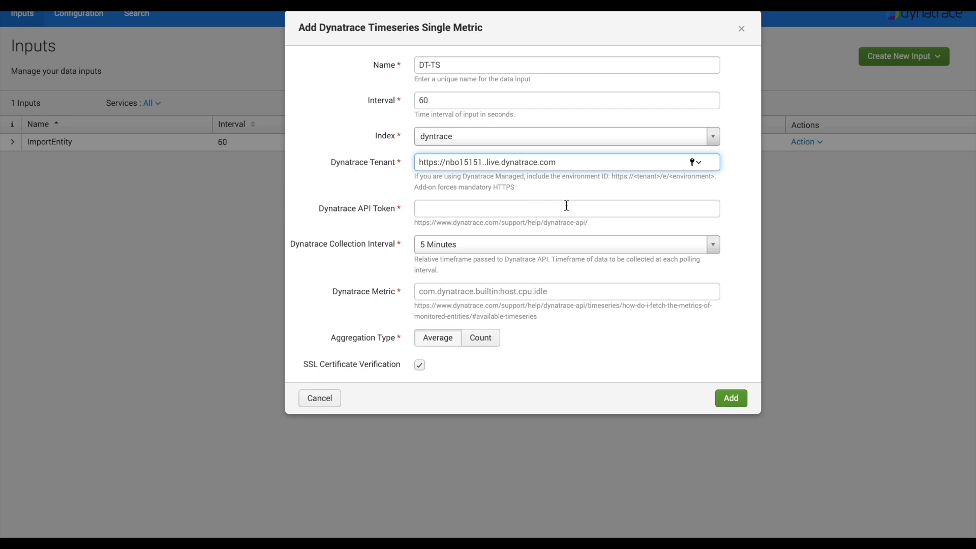
pyautogui.press('BackSpace')
# - Paste the API token saved in the notes into the single-metric input's Dynatrace API Token field
pyautogui.press('super+Tab')
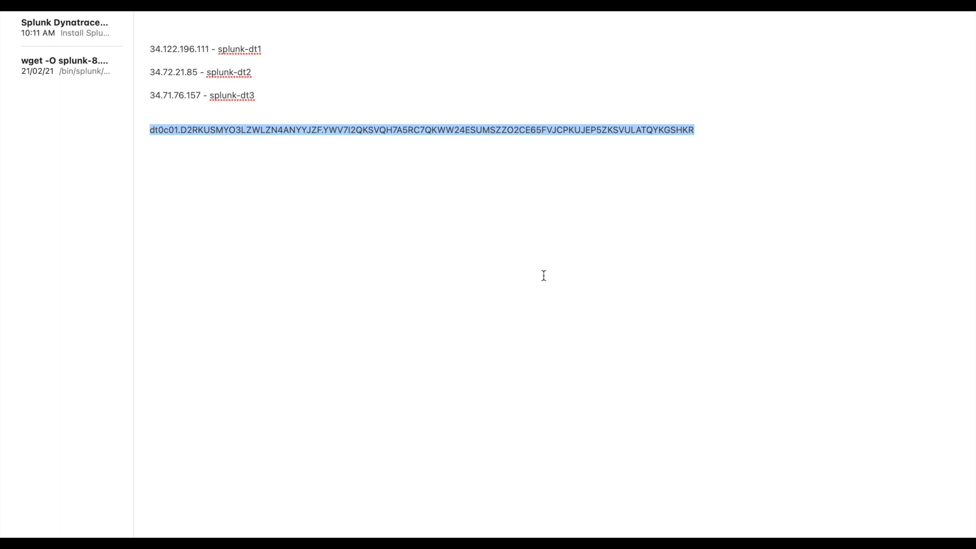
pyautogui.press('super+Tab')
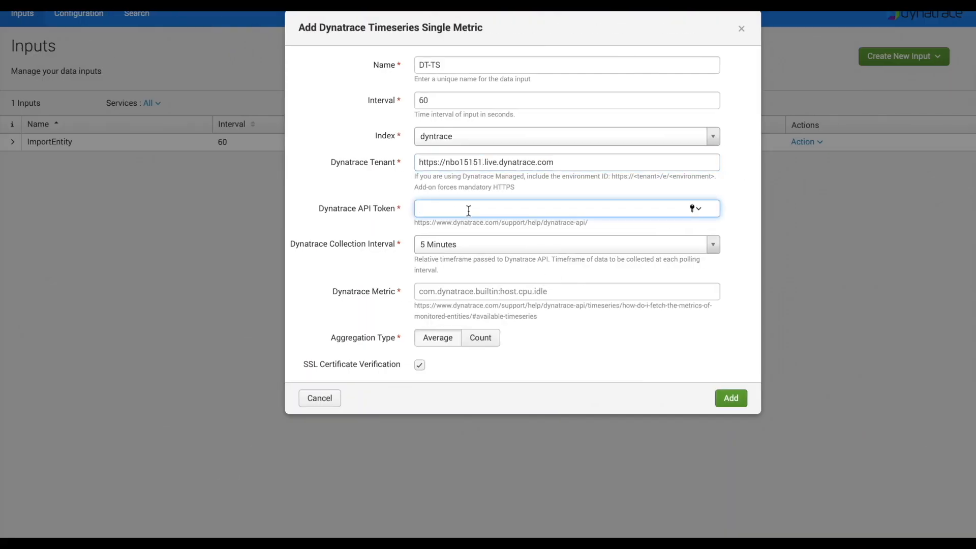
pyautogui.hotkey('ctrl', 'v')
pyautogui.click(557, 292)
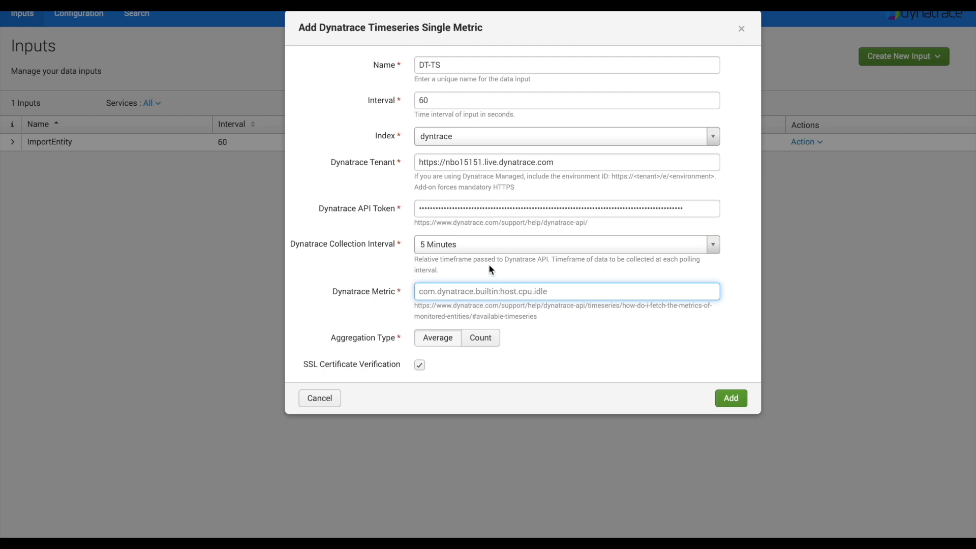
pyautogui.click(484, 31)
pyautogui.click(340, 35)
pyautogui.tripleClick(341, 34)
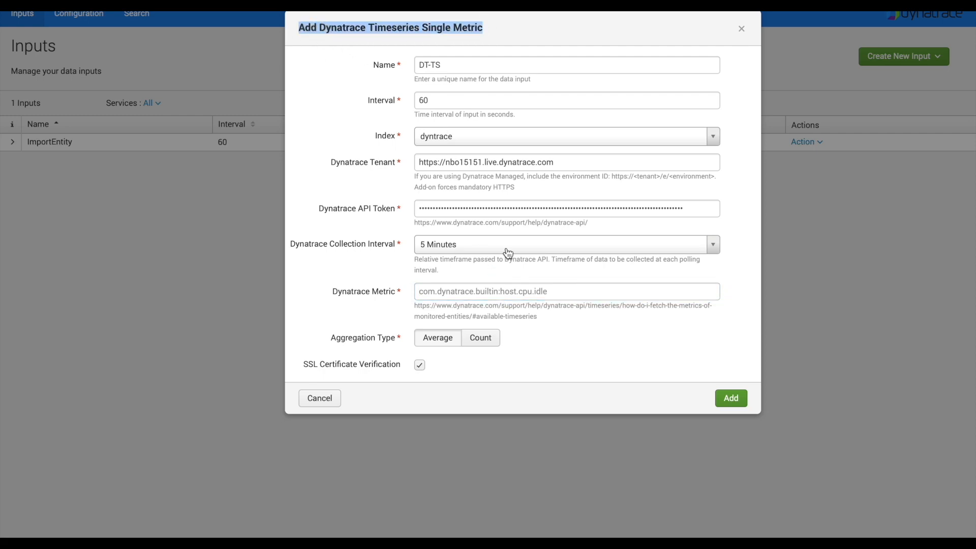
pyautogui.click(521, 292)
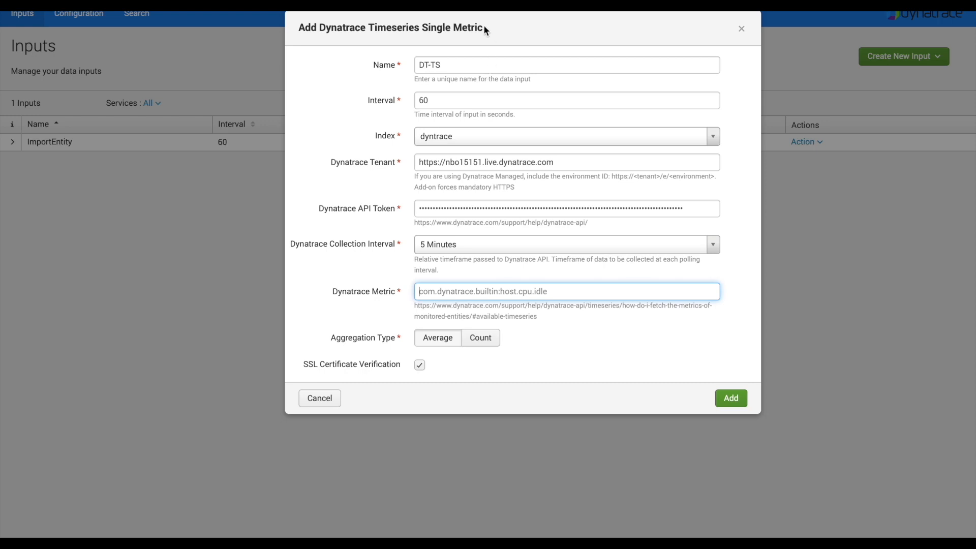
pyautogui.moveTo(483, 29); pyautogui.dragTo(318, 28)
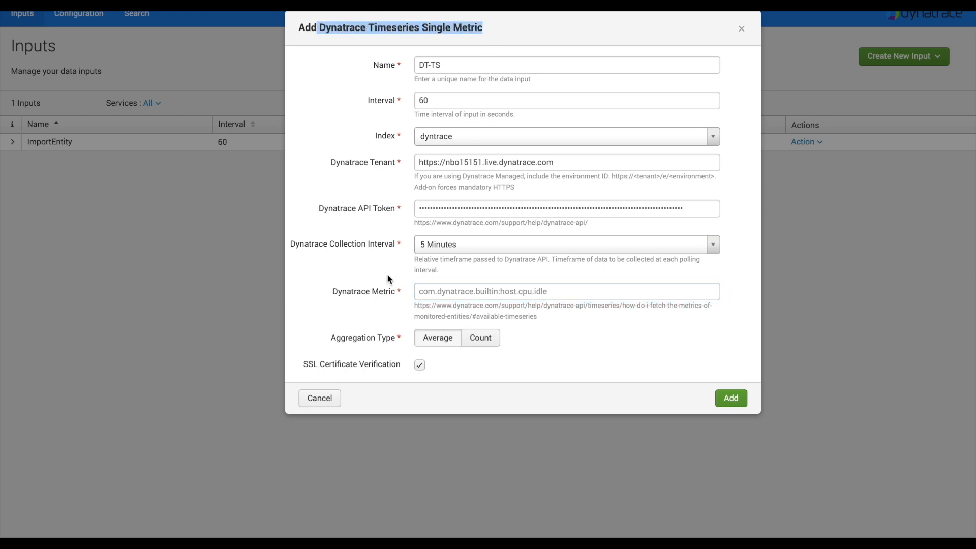
# - Copy the Dynatrace tenant URL and discard the single-metric input
pyautogui.moveTo(568, 162); pyautogui.dragTo(401, 161)
pyautogui.hotkey('ctrl', 'c')
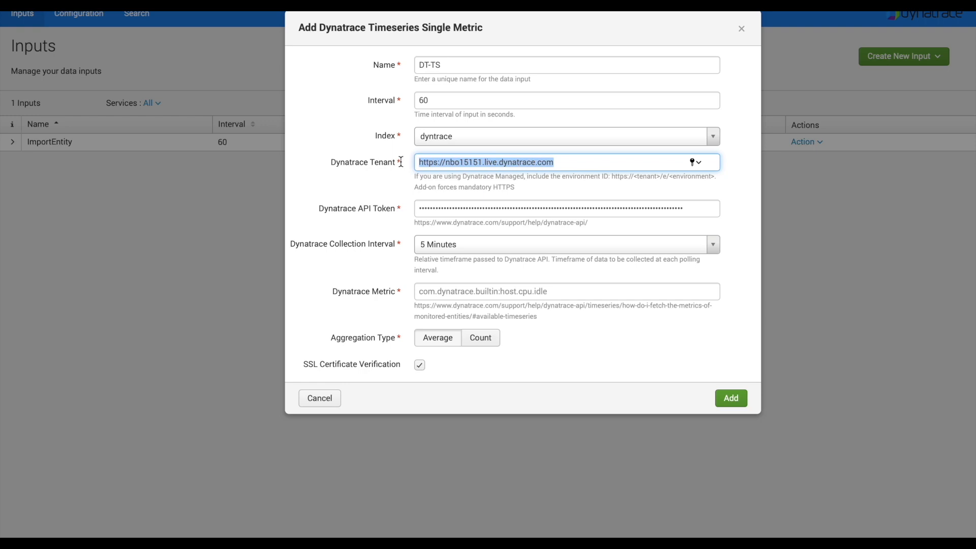
pyautogui.click(319, 402)
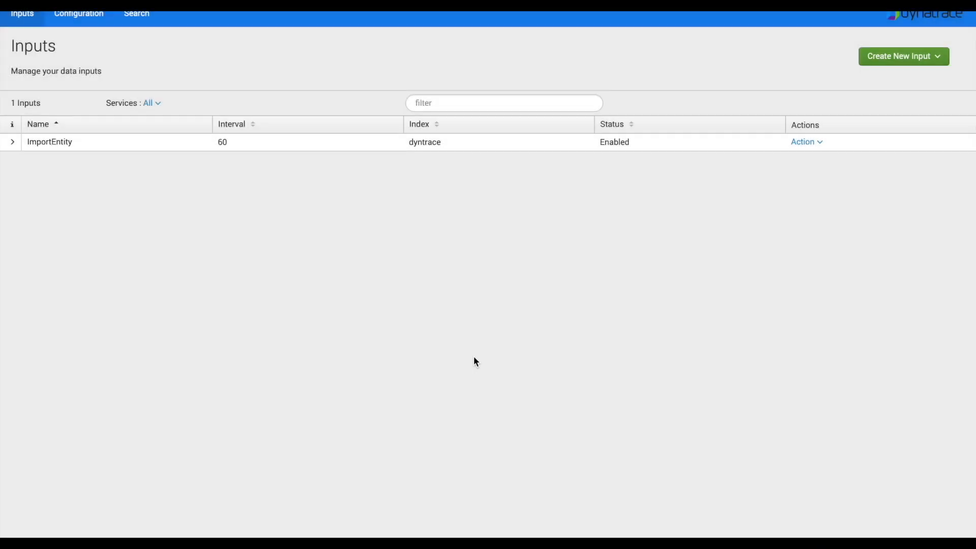
# - Start a new Dynatrace Timeseries Metrics input named DT-TS with an interval of 60 seconds
pyautogui.click(944, 63)
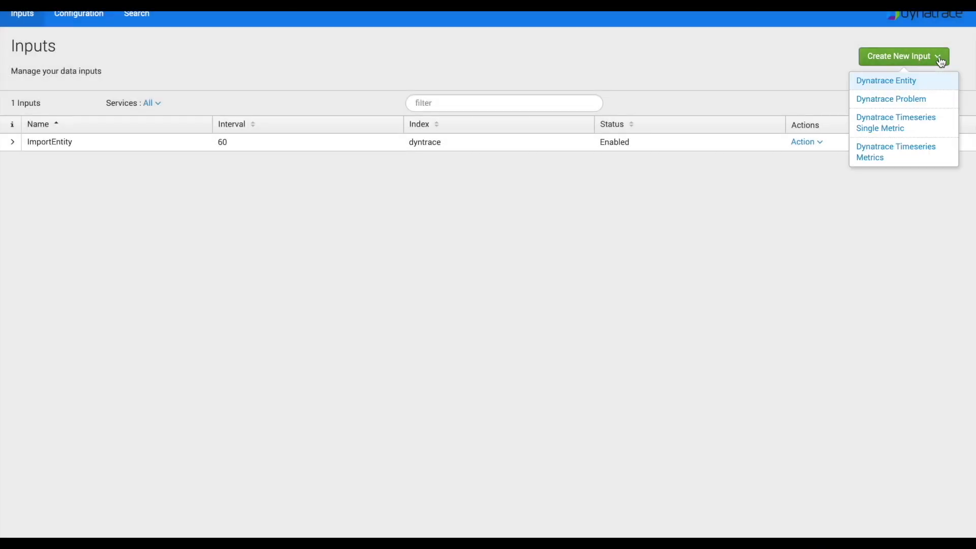
pyautogui.click(900, 149)
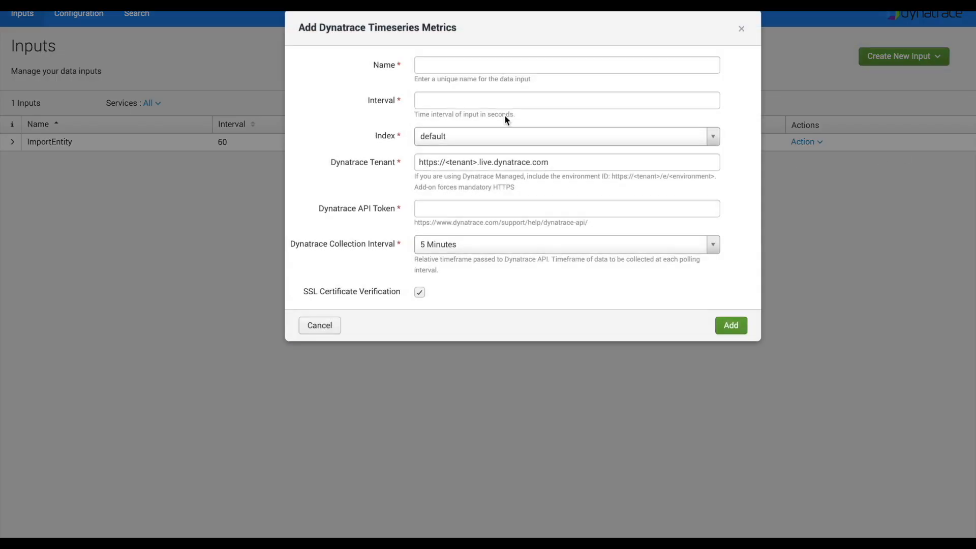
pyautogui.click(459, 64)
pyautogui.write('DT-TS')
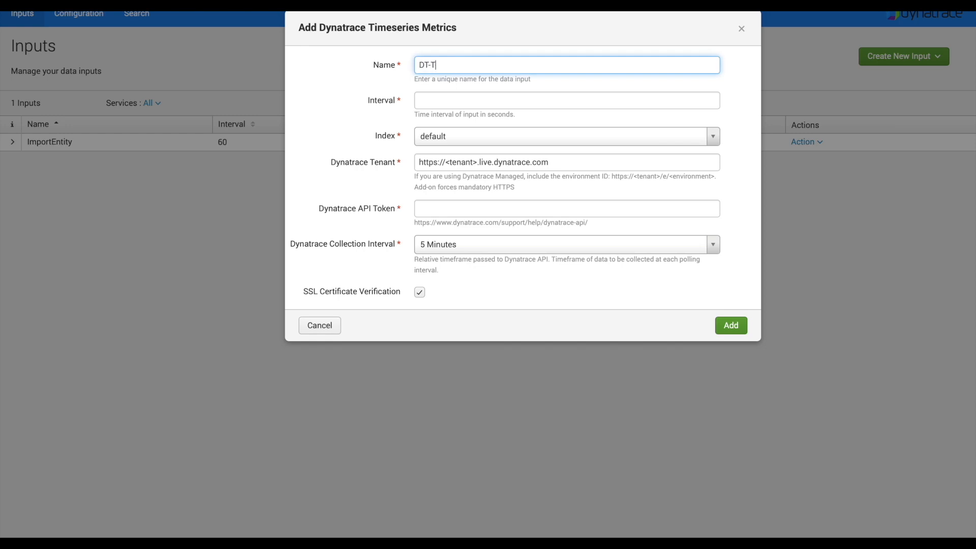
pyautogui.click(444, 99)
pyautogui.write('60')
pyautogui.click(454, 137)
pyautogui.click(444, 173)
pyautogui.click(447, 209)
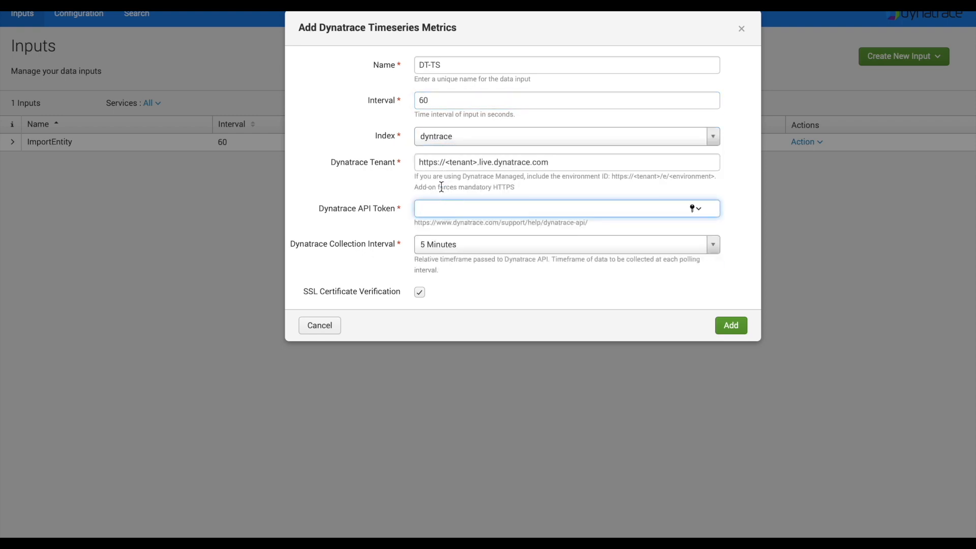
pyautogui.click(566, 166)
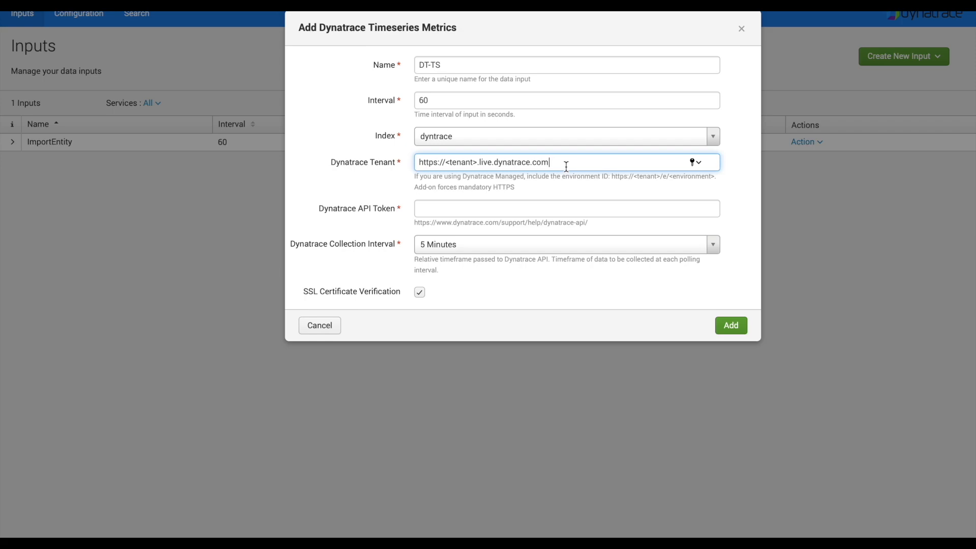
pyautogui.moveTo(566, 166); pyautogui.dragTo(401, 159)
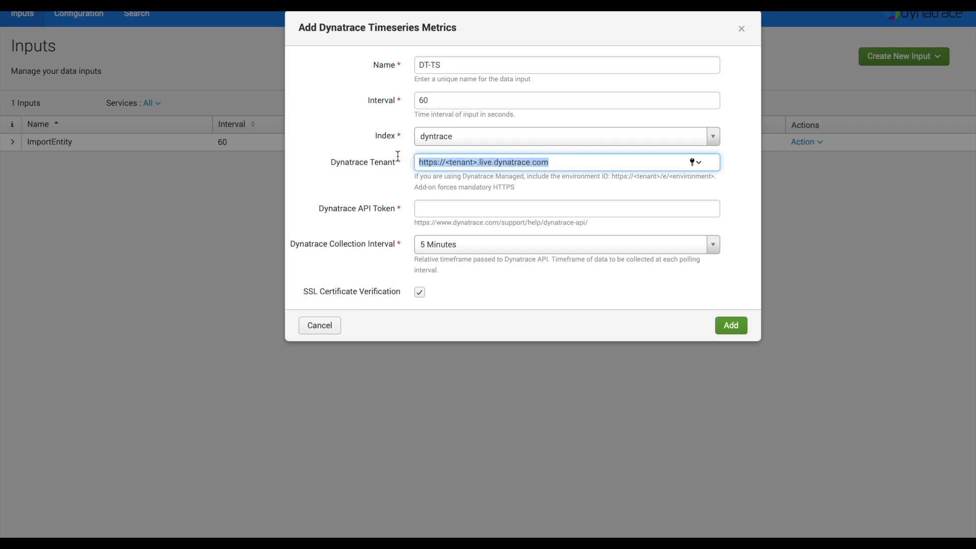
pyautogui.hotkey('ctrl', 'v')
# - Paste the API token saved in the notes into the Timeseries Metrics input's Dynatrace API Token field
pyautogui.press('super+Tab')
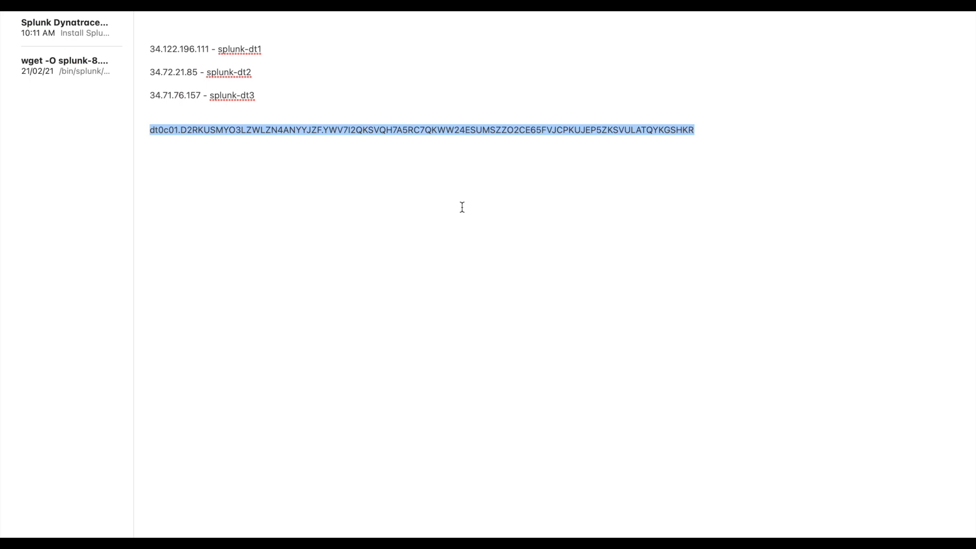
pyautogui.press('super+Tab')
pyautogui.click(460, 212)
pyautogui.press('super+v')
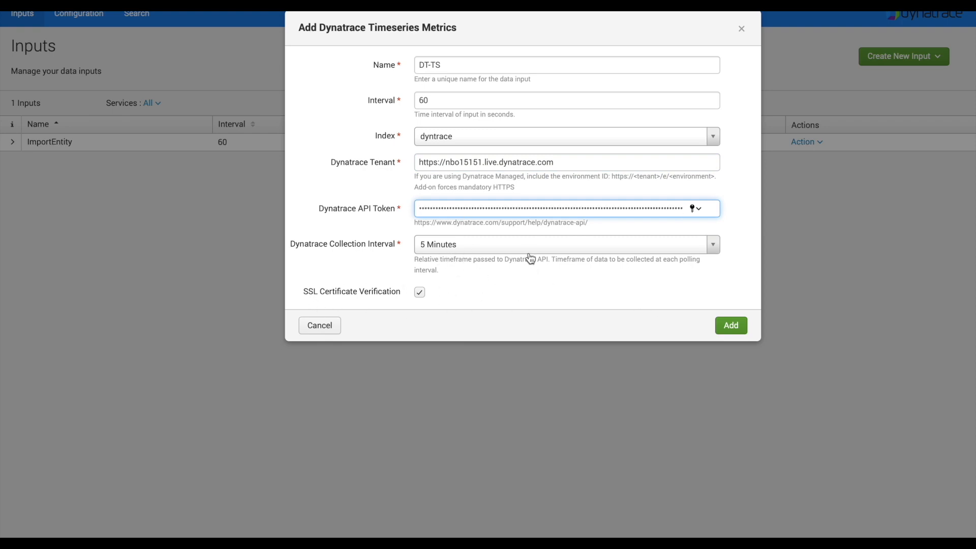
# - Set the Dynatrace collection interval to 1 Minute and try to add the input
pyautogui.click(714, 245)
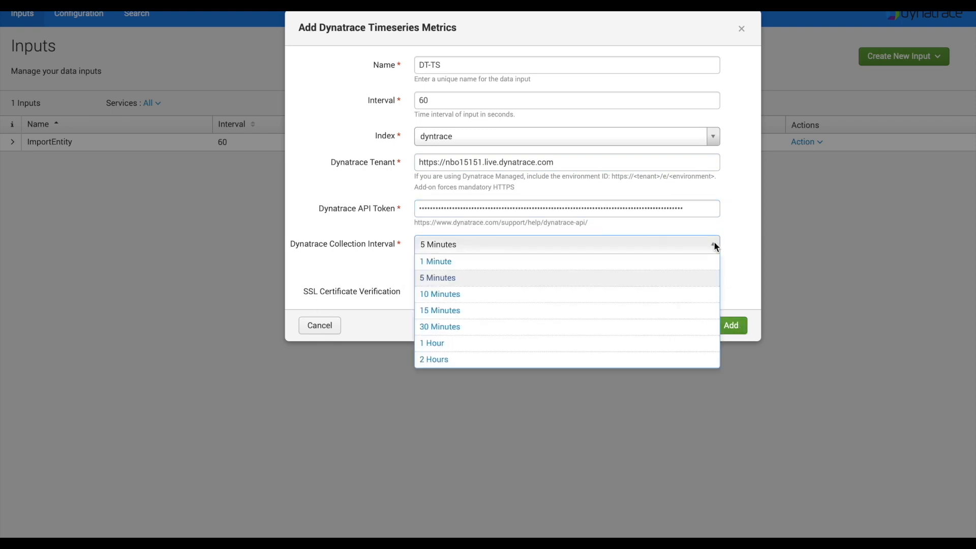
pyautogui.click(619, 261)
pyautogui.click(731, 325)
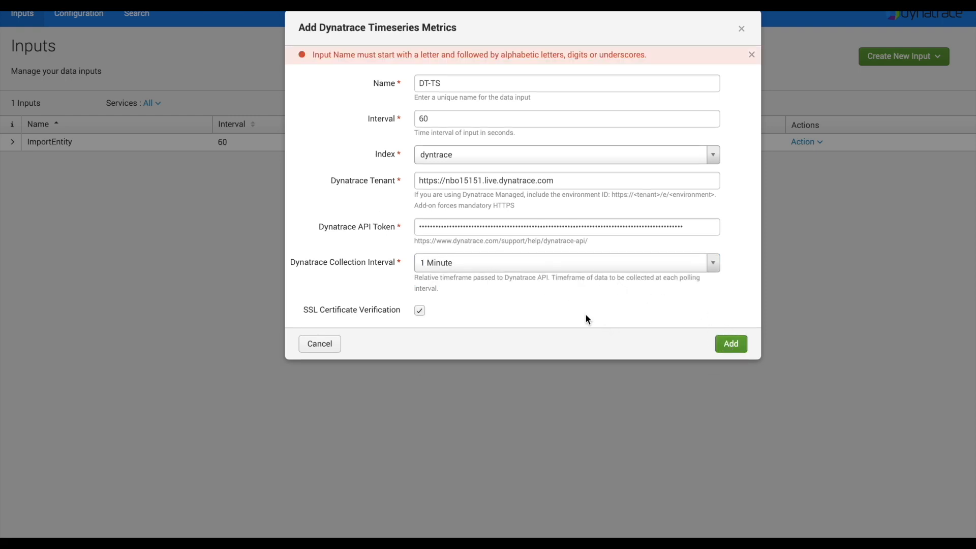
# - Rename the input to DynatraceTS and add it
pyautogui.click(447, 82)
pyautogui.press('BackSpace')
pyautogui.press('BackSpace')
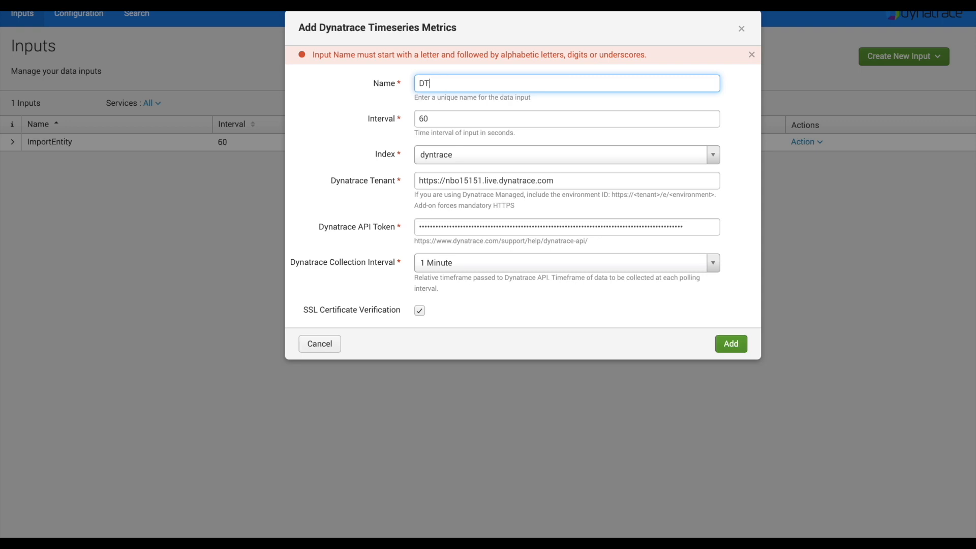
pyautogui.press('BackSpace')
pyautogui.write('ynatraceTS')
pyautogui.click(732, 347)
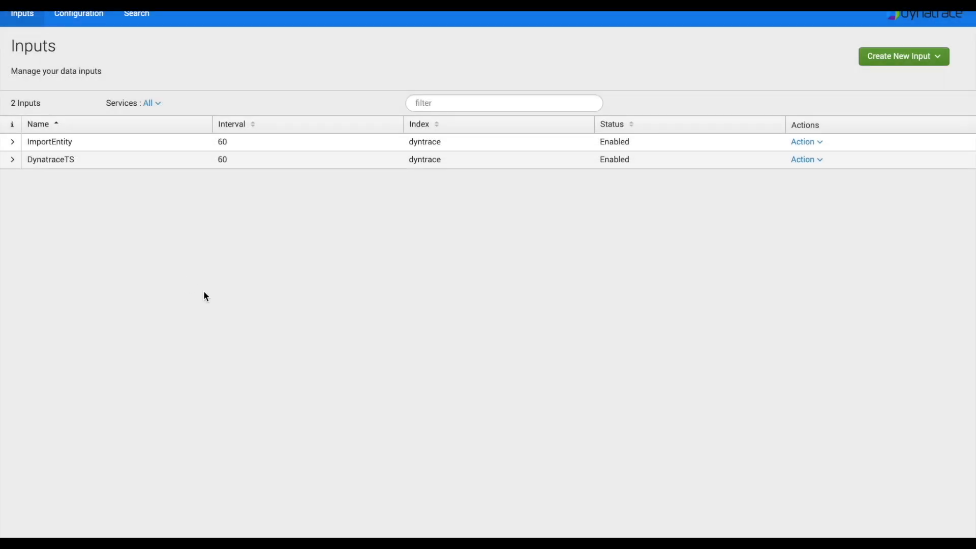
# - Rerun the index=dyntrace search in Search & Reporting over the last 15 minutes
pyautogui.click(266, 186)
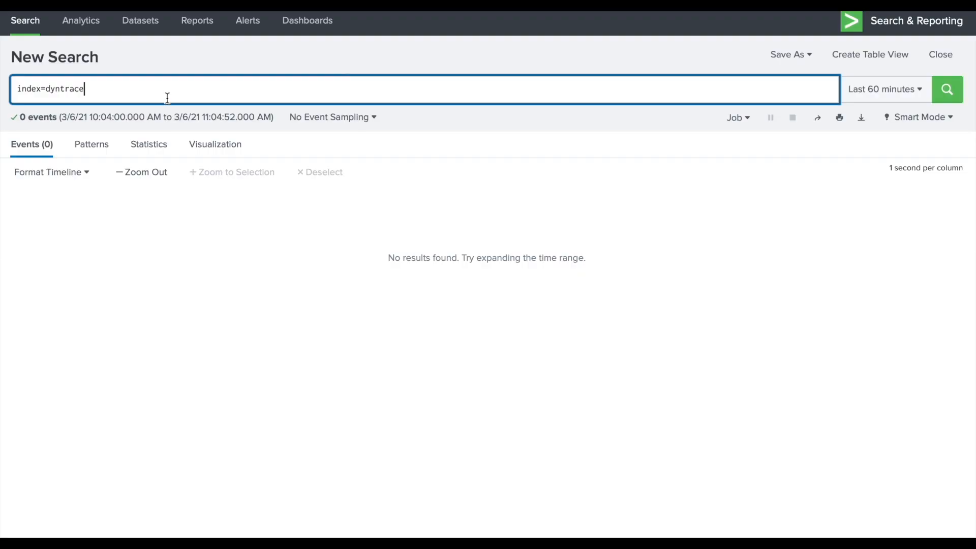
pyautogui.click(945, 96)
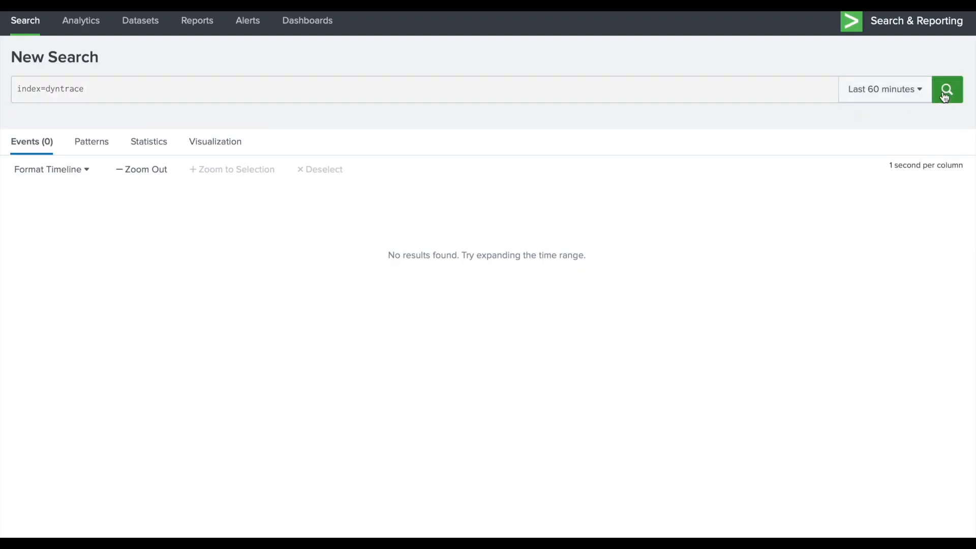
pyautogui.click(950, 93)
pyautogui.click(953, 94)
pyautogui.click(954, 95)
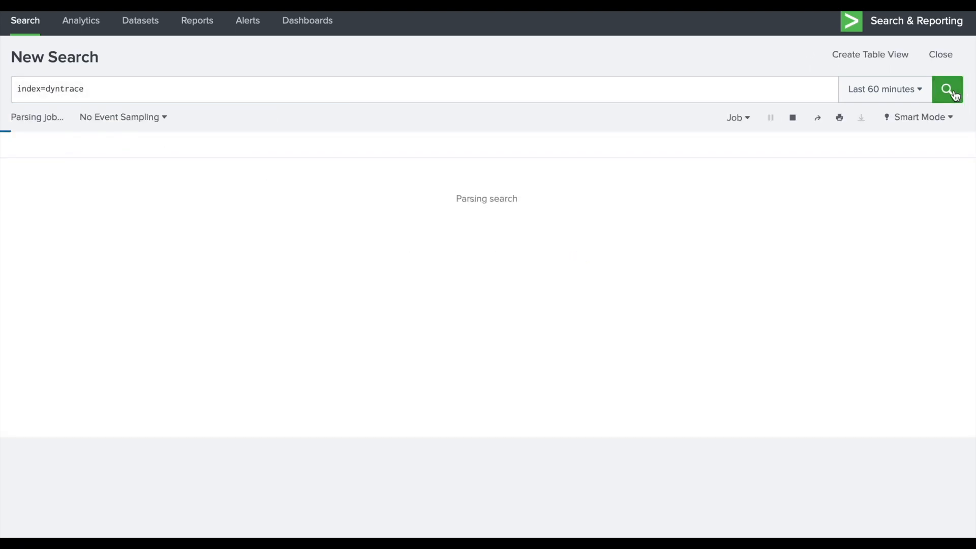
pyautogui.click(956, 95)
pyautogui.click(956, 94)
pyautogui.click(956, 94)
pyautogui.click(186, 89)
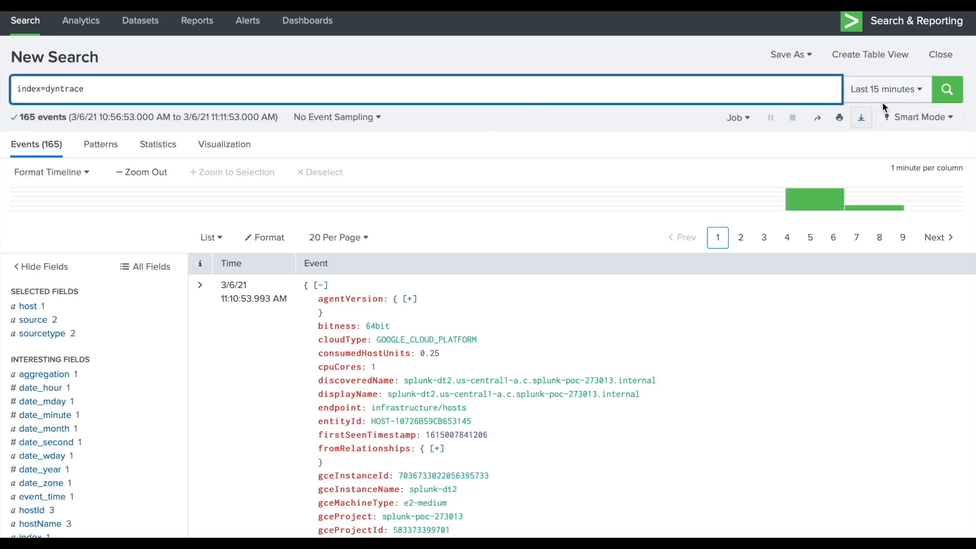
# - Run the index=dyntrace search as a real-time search with a 5 minute window
pyautogui.click(890, 91)
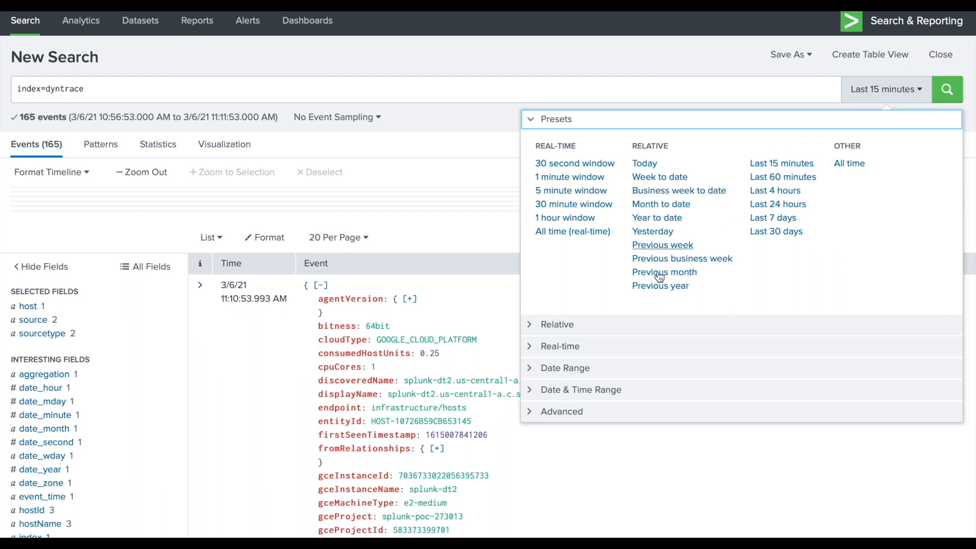
pyautogui.click(571, 325)
pyautogui.click(556, 119)
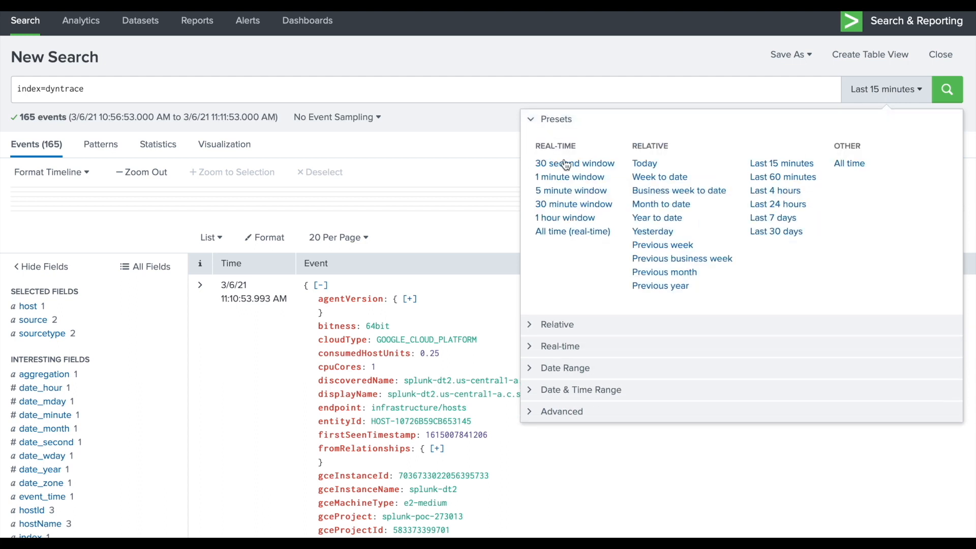
pyautogui.click(563, 191)
pyautogui.click(498, 95)
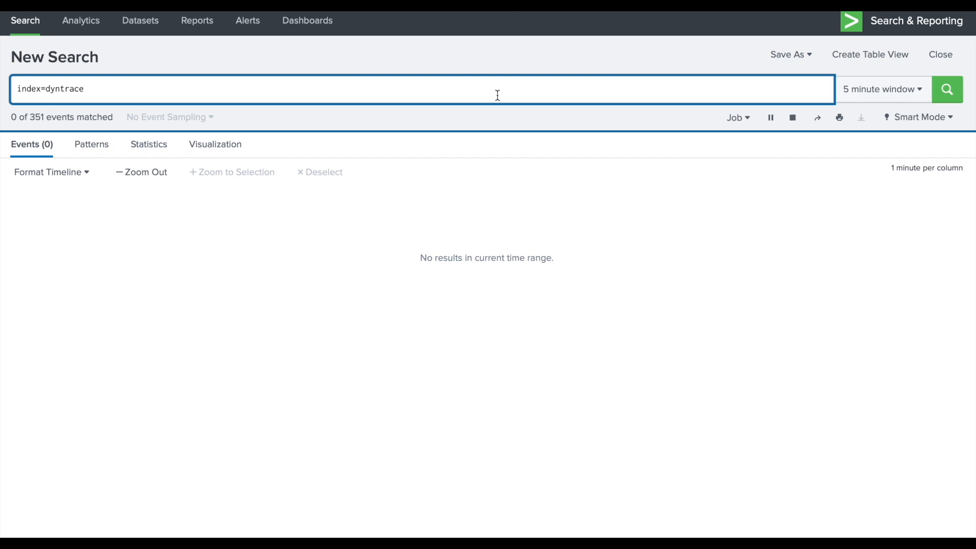
pyautogui.press('Return')
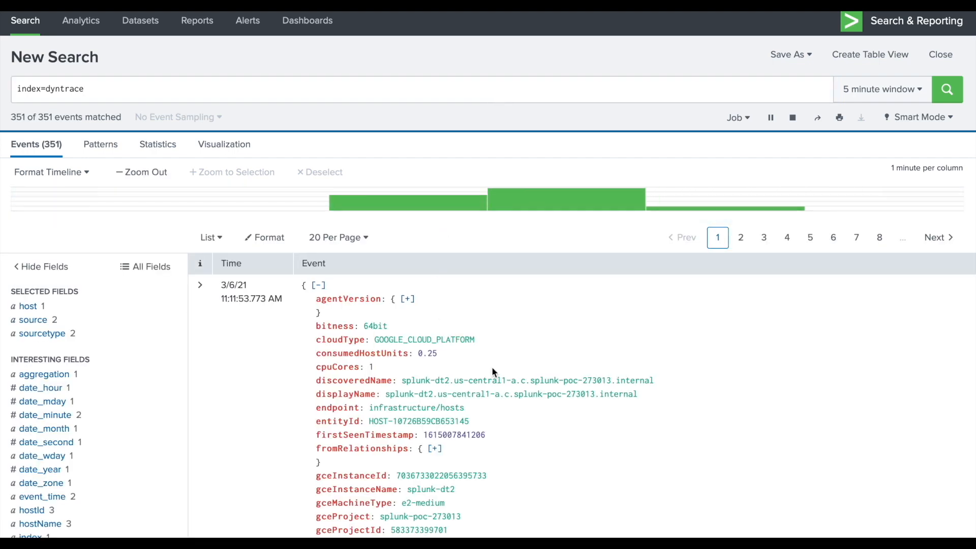
# - Look through the Dynatrace host entity events returned by the index=dyntrace search
pyautogui.scroll(-8, 500, 356)
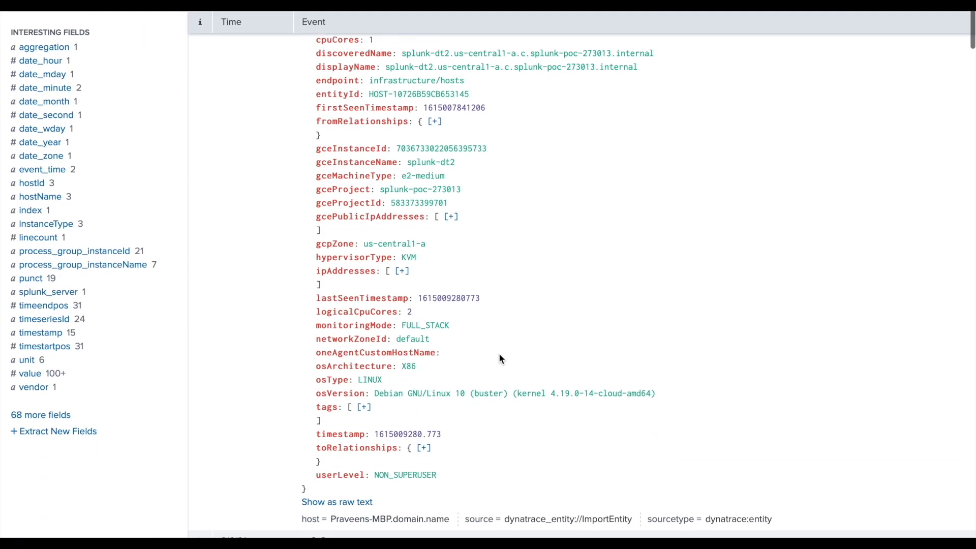
pyautogui.scroll(-13, 500, 355)
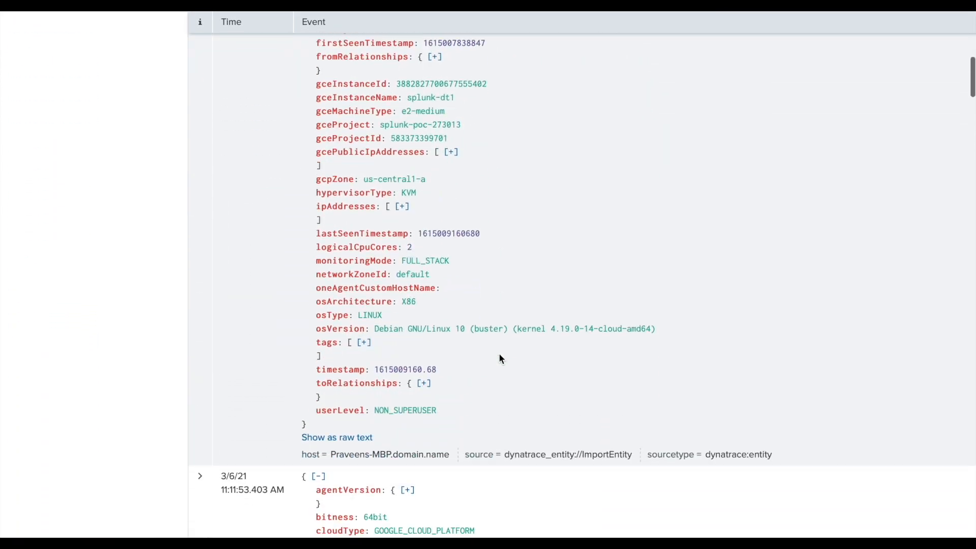
pyautogui.scroll(20, 500, 358)
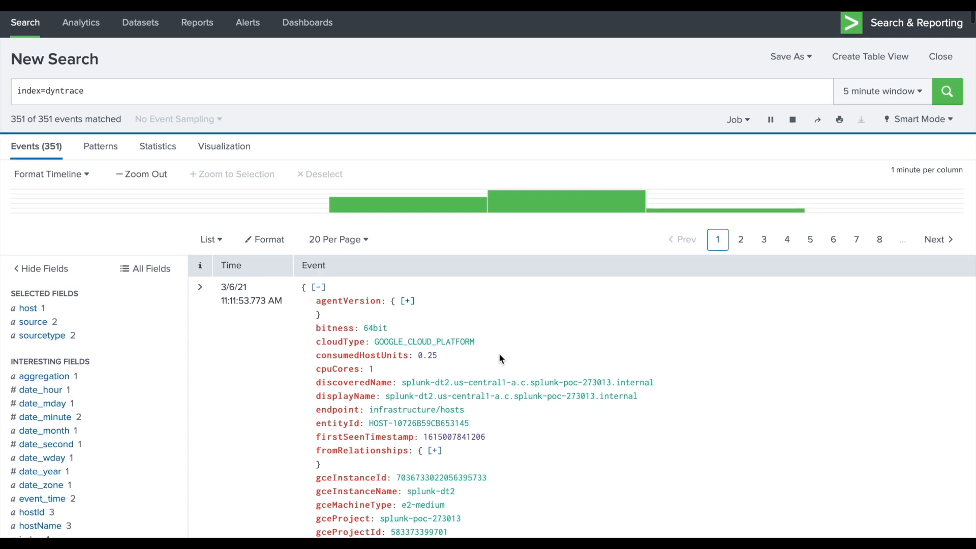
pyautogui.scroll(-1, 500, 358)
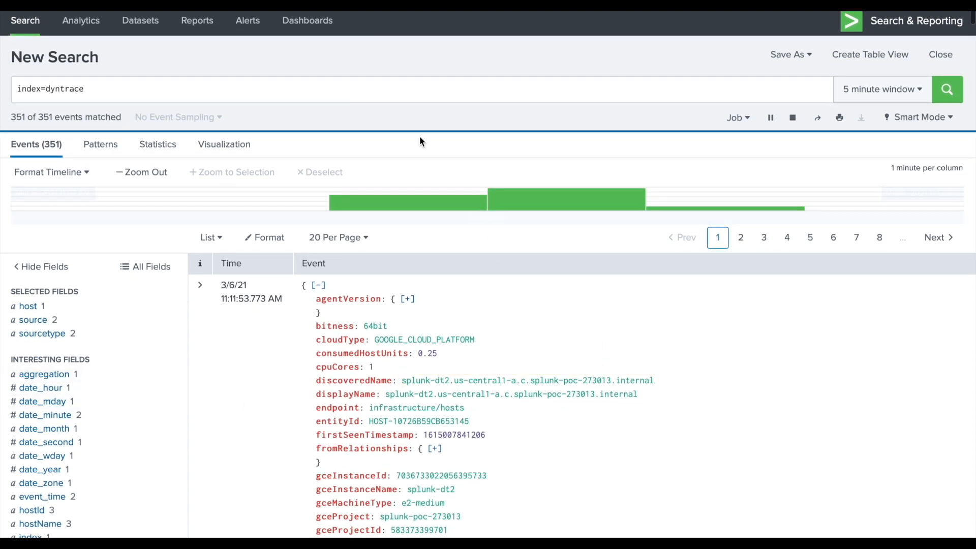
# - Review the final checklist items on error checking and data verification in the Notes app, and return to Splunk
pyautogui.click(409, 94)
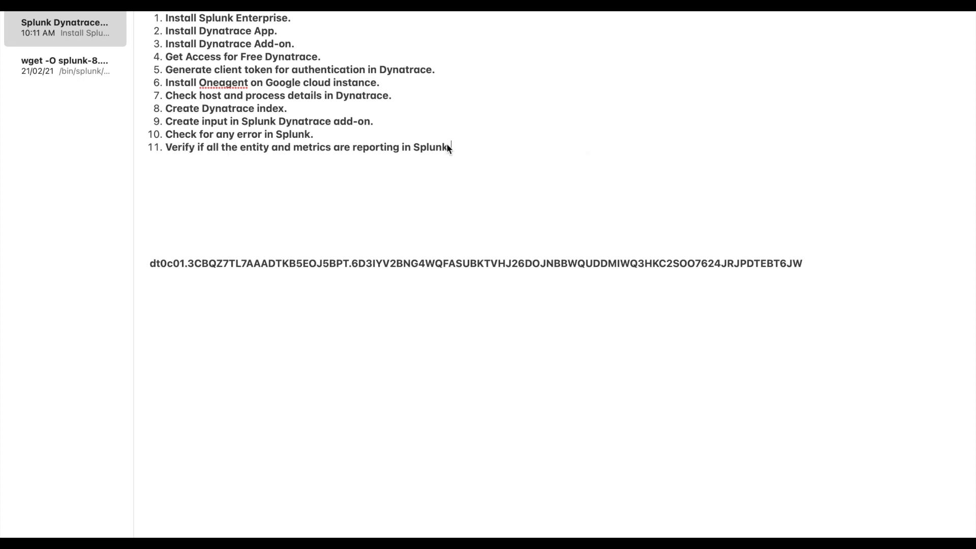
pyautogui.moveTo(166, 131); pyautogui.dragTo(454, 149)
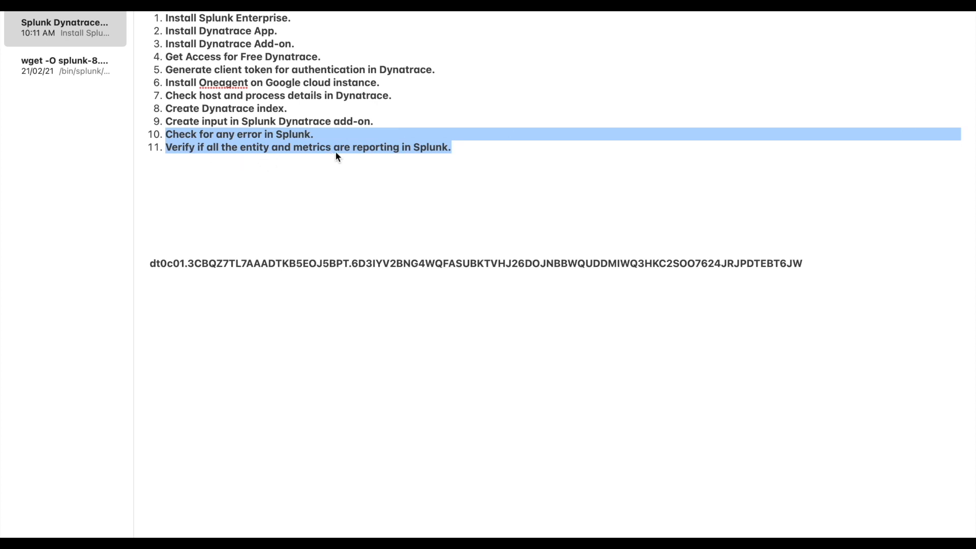
pyautogui.click(364, 187)
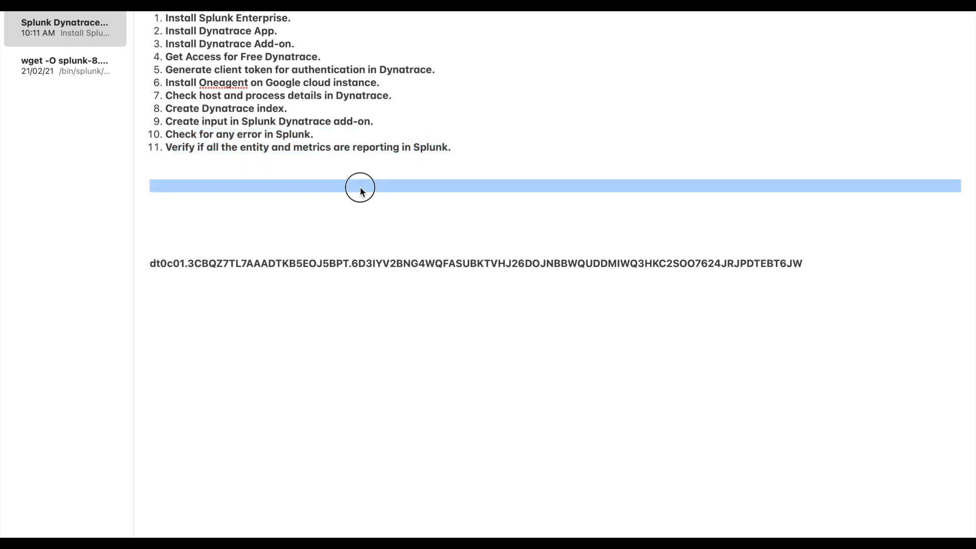
pyautogui.click(274, 134)
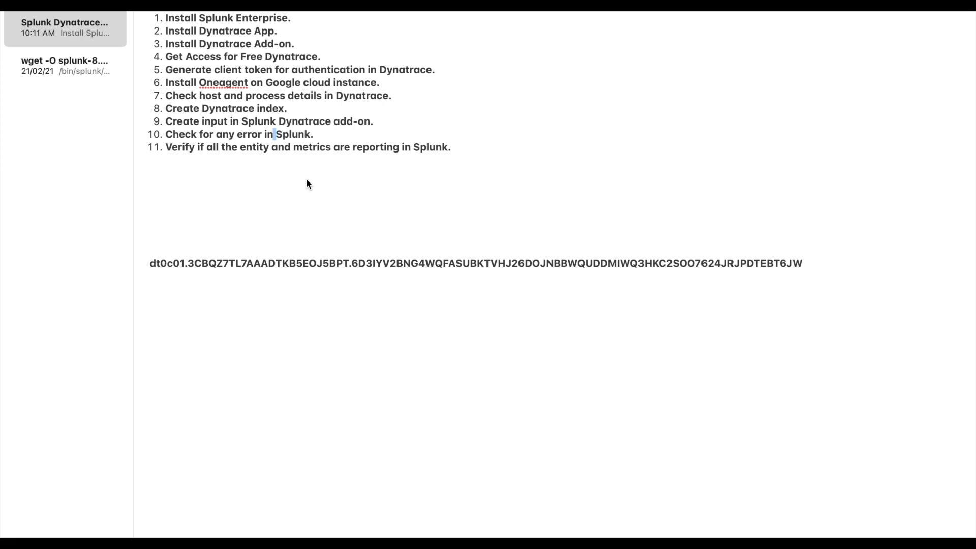
pyautogui.press('super+Tab')
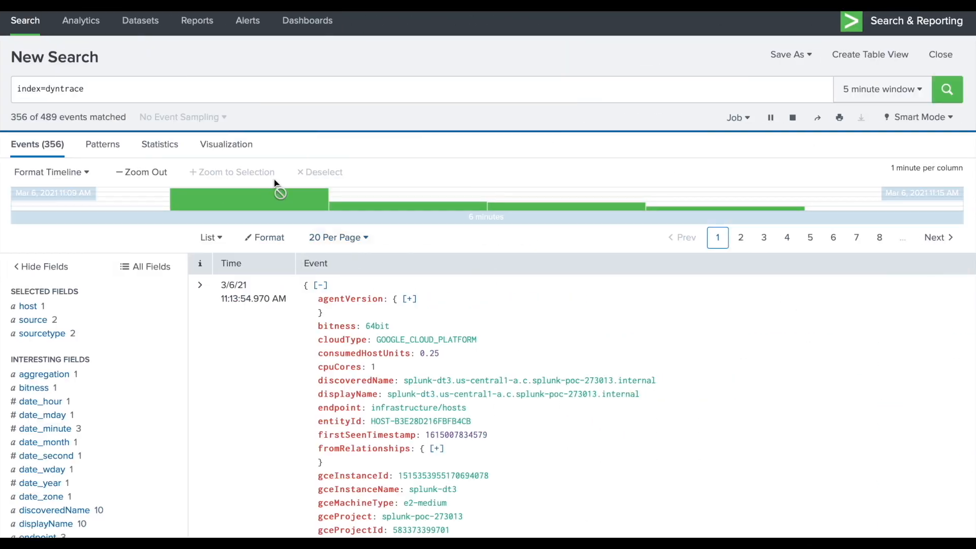
# - Run index=_internal source=*dynatrace* on a separate search page to find the Dynatrace add-on's internal logs
pyautogui.click(100, 88)
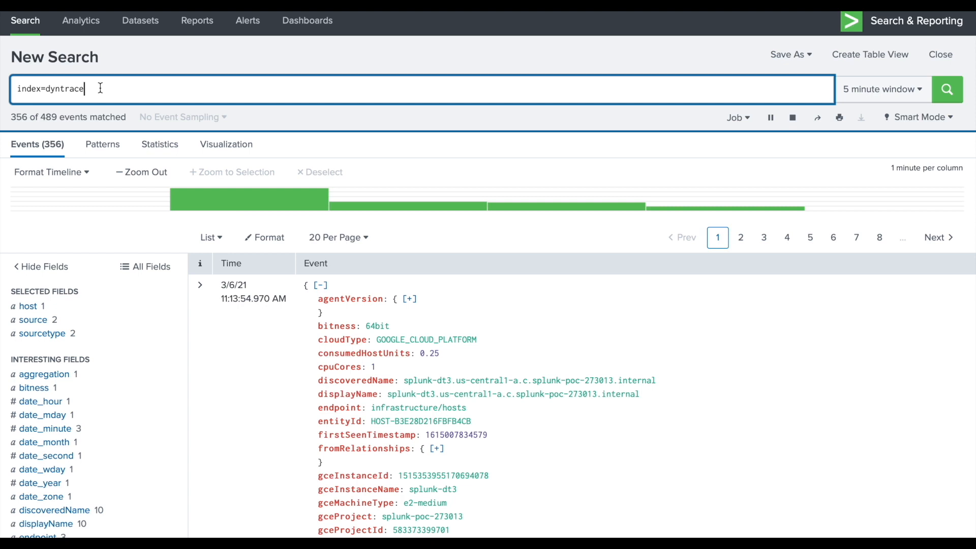
pyautogui.click(32, 27)
pyautogui.click(49, 32)
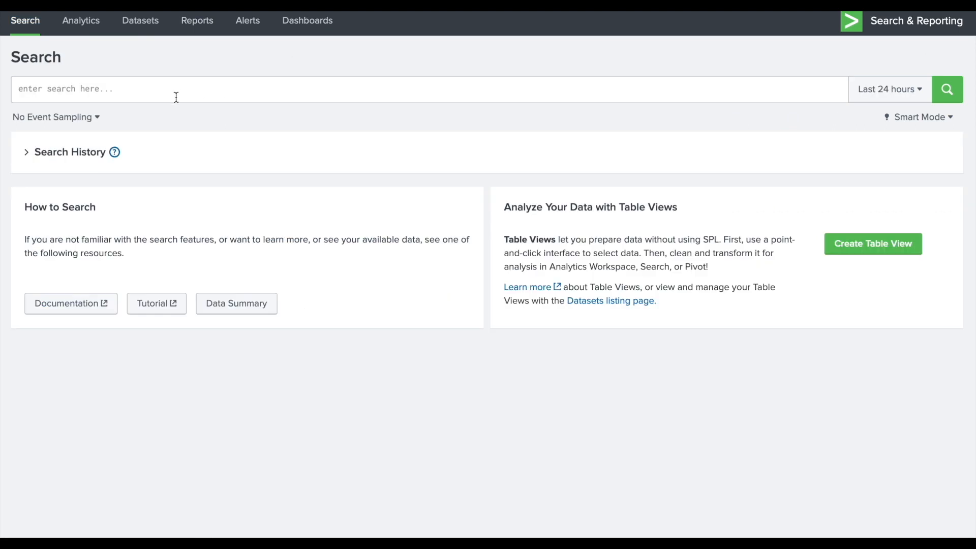
pyautogui.click(176, 97)
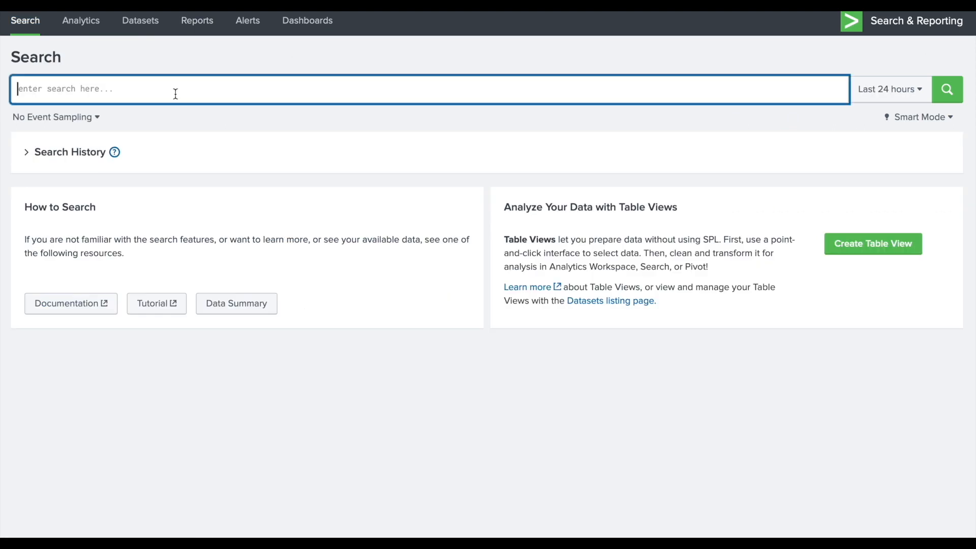
pyautogui.write('index=')
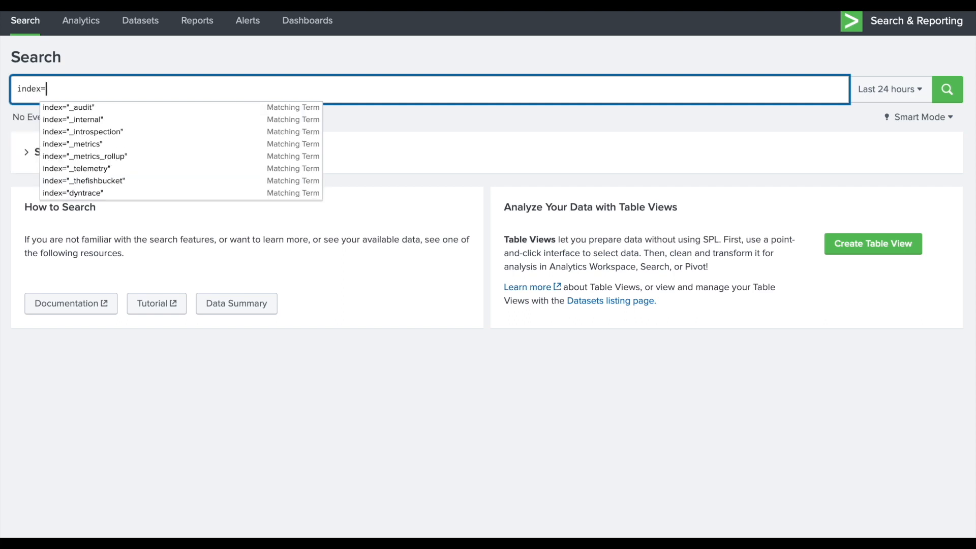
pyautogui.write('_intrnal')
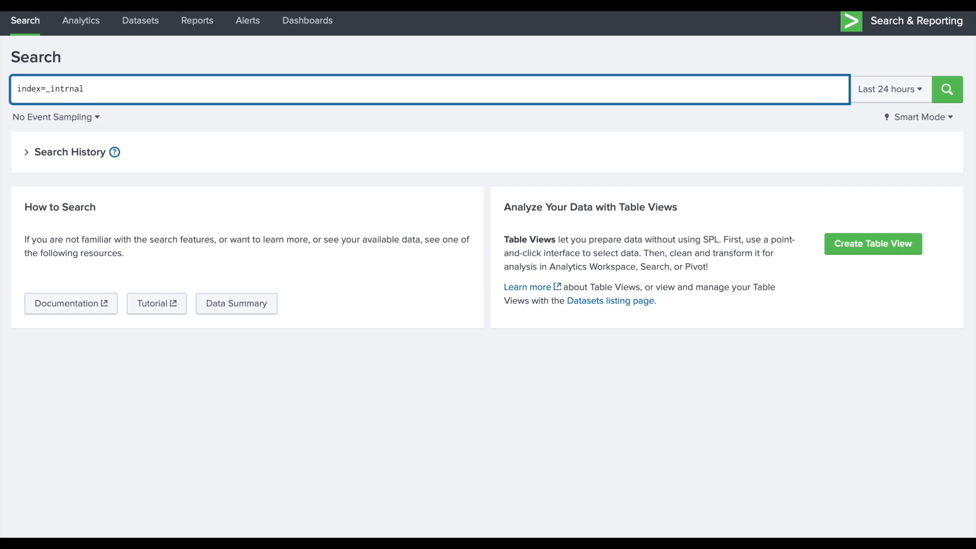
pyautogui.write(' source=*dynatrace*')
pyautogui.press('Return')
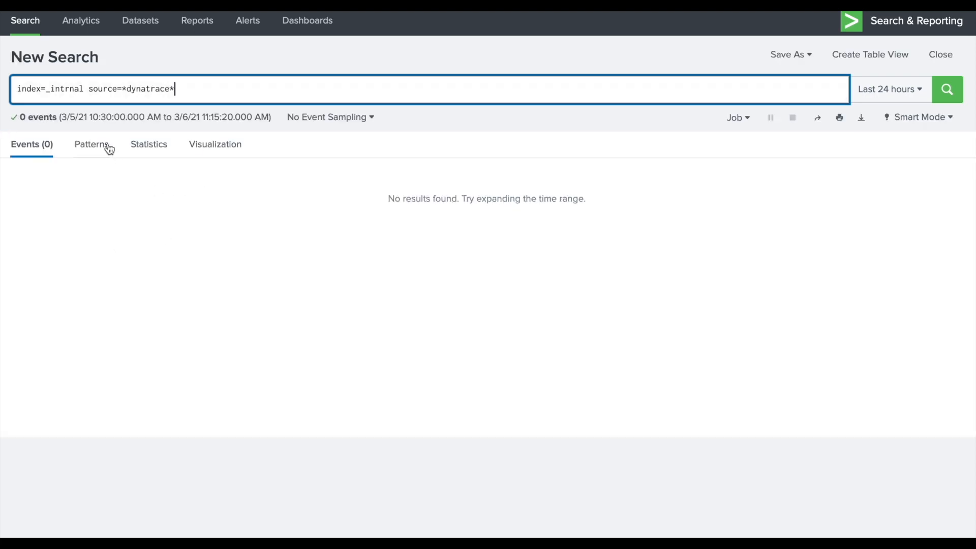
pyautogui.click(64, 90)
pyautogui.write('e')
pyautogui.press('Return')
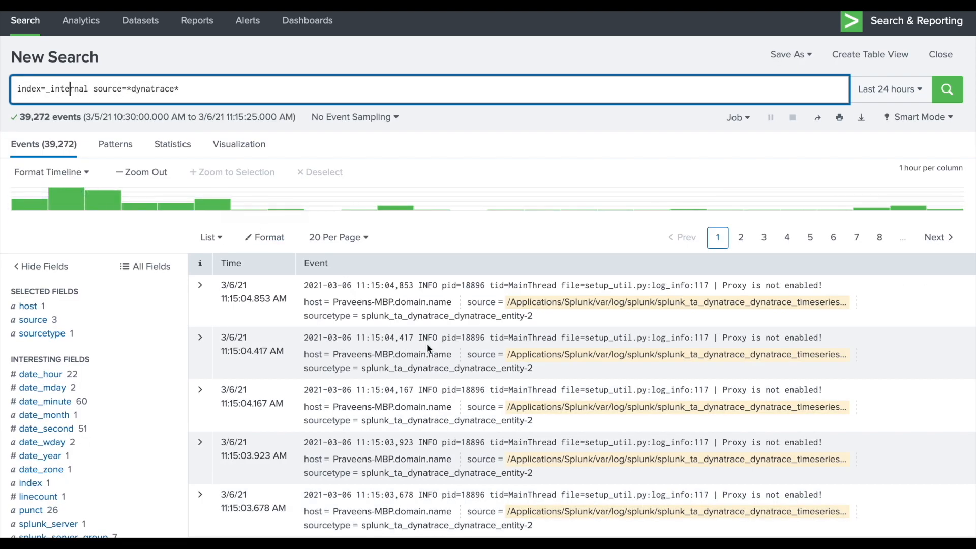
# - Examine the Dynatrace add-on's internal log events for log levels and possible errors
pyautogui.scroll(-5, 610, 389)
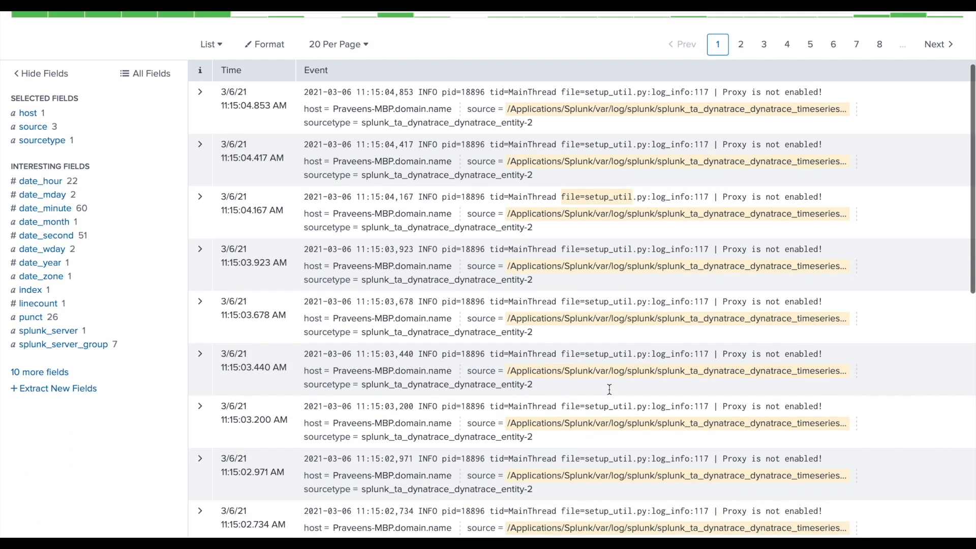
pyautogui.scroll(-5, 609, 390)
pyautogui.scroll(10, 610, 389)
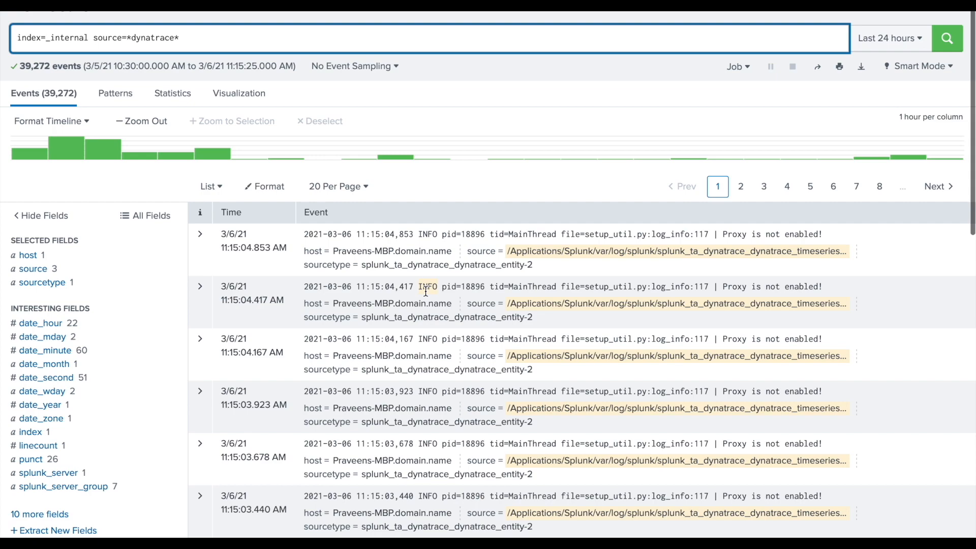
pyautogui.scroll(-5, 431, 356)
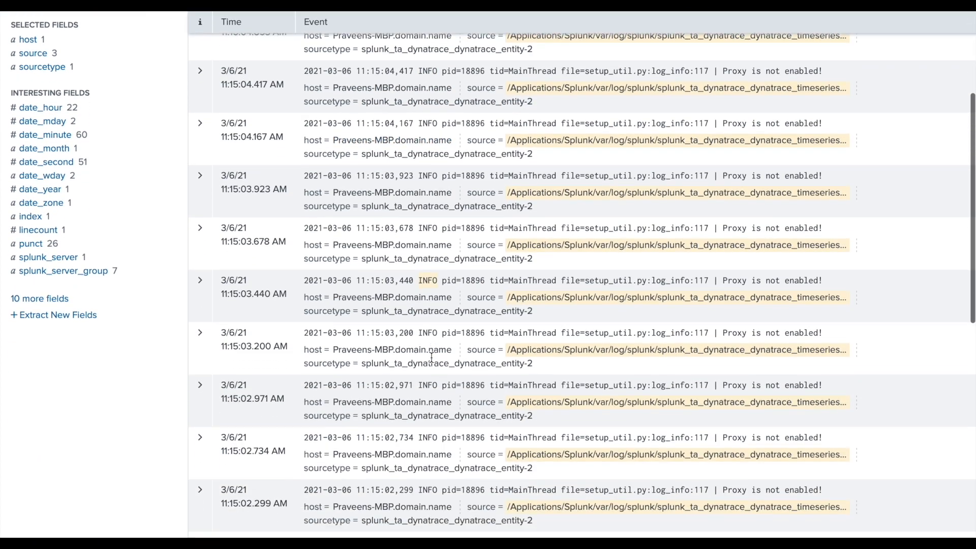
pyautogui.scroll(-15, 431, 357)
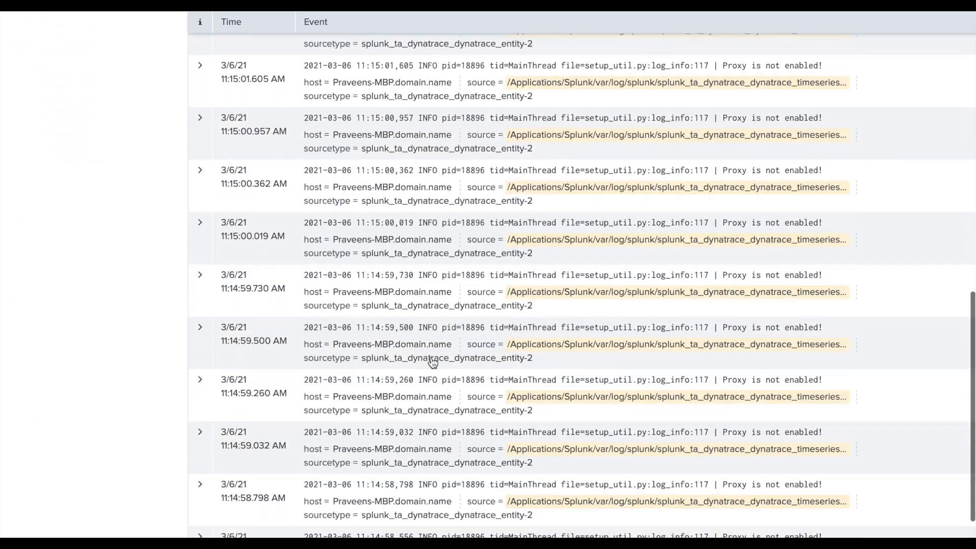
pyautogui.scroll(20, 432, 362)
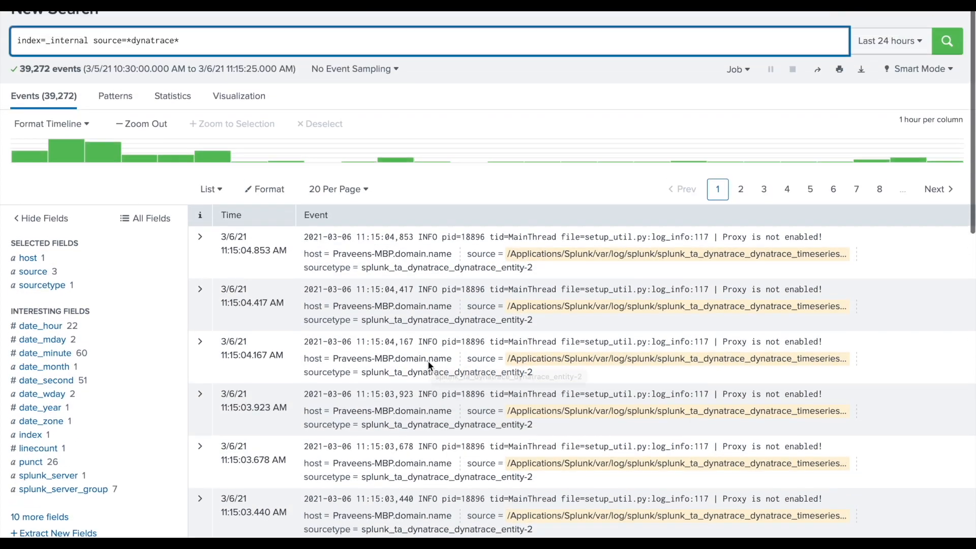
pyautogui.scroll(2, 428, 361)
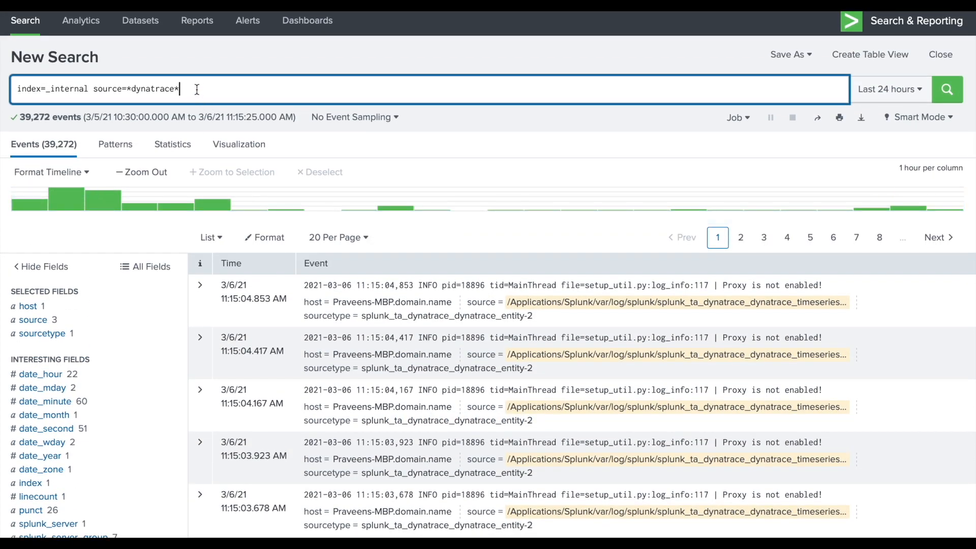
pyautogui.moveTo(183, 88); pyautogui.dragTo(13, 89)
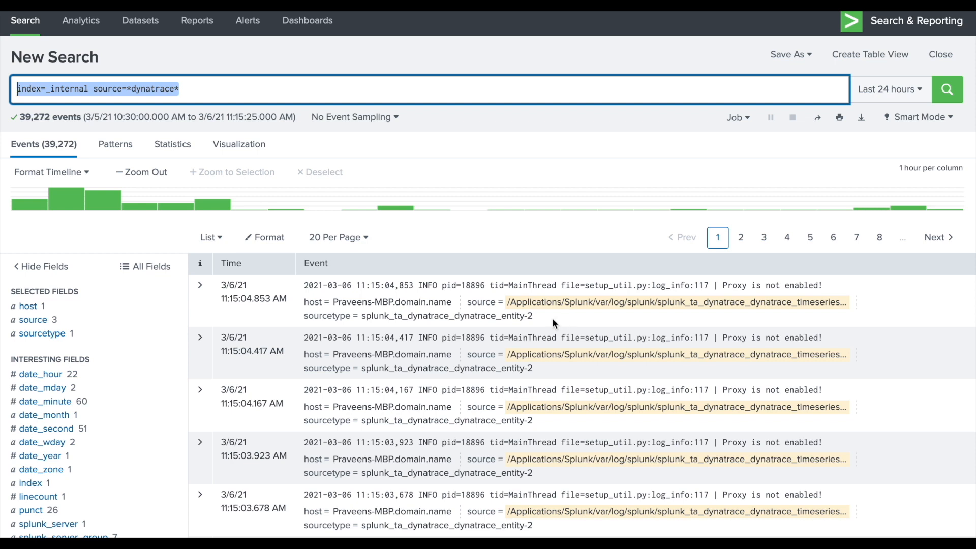
# - Go back to the index=dyntrace search and rerun it with the real-time 5 minute window
pyautogui.click(487, 88)
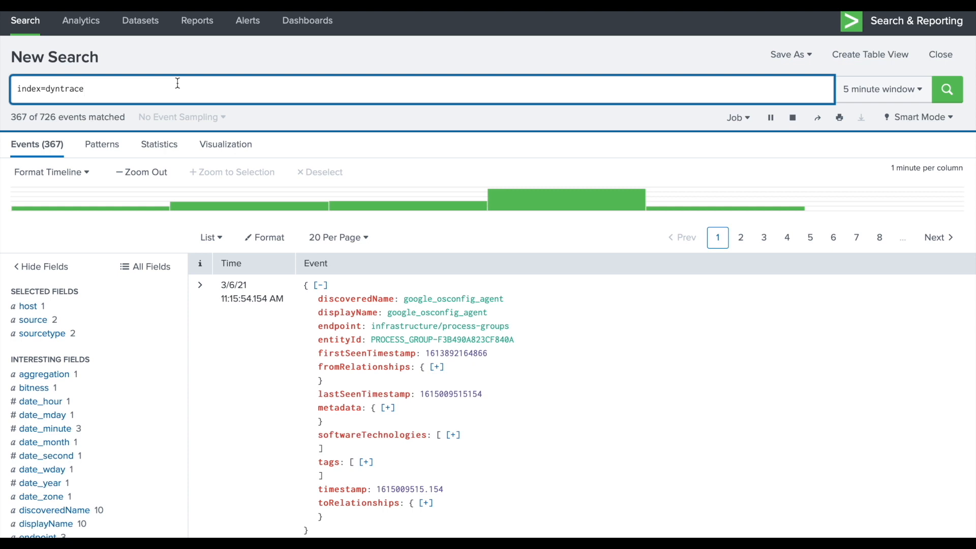
pyautogui.press('Return')
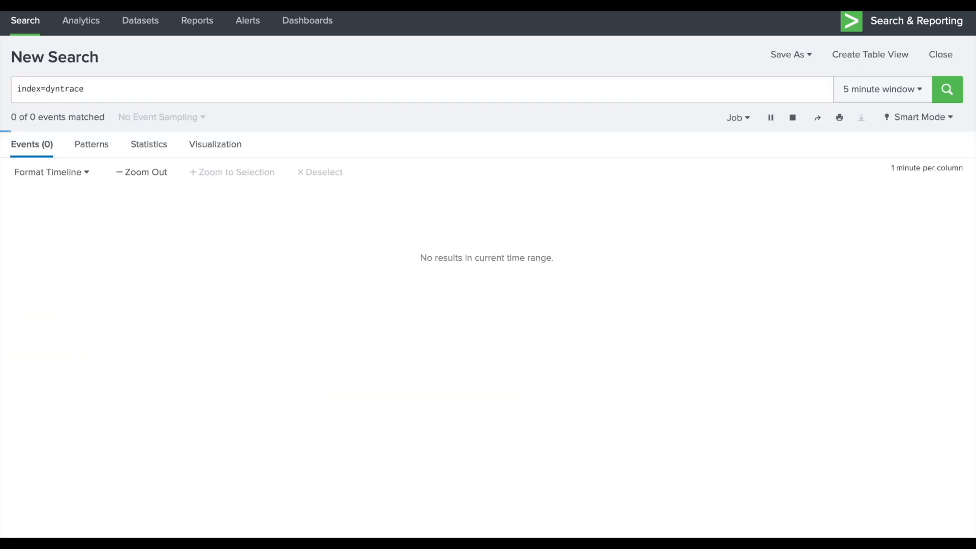
pyautogui.click(102, 89)
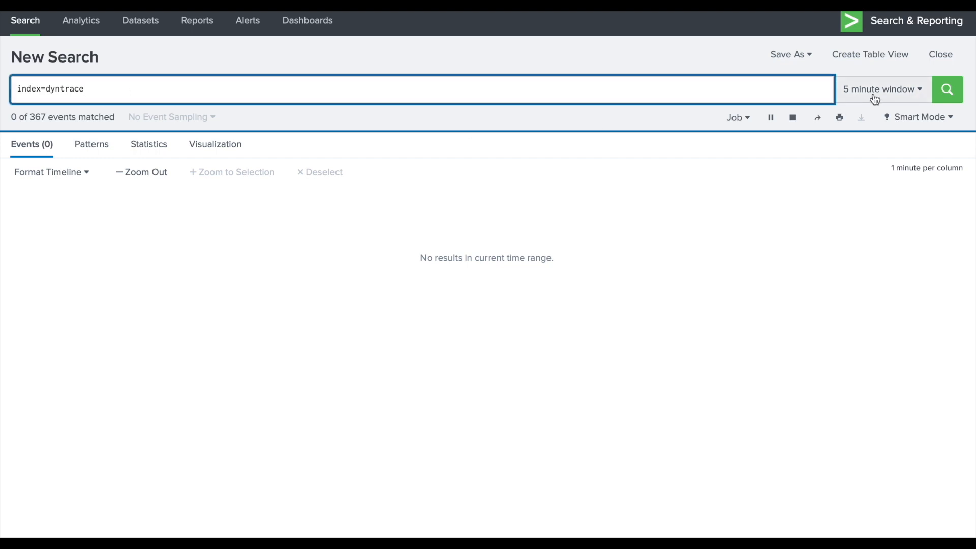
pyautogui.click(874, 98)
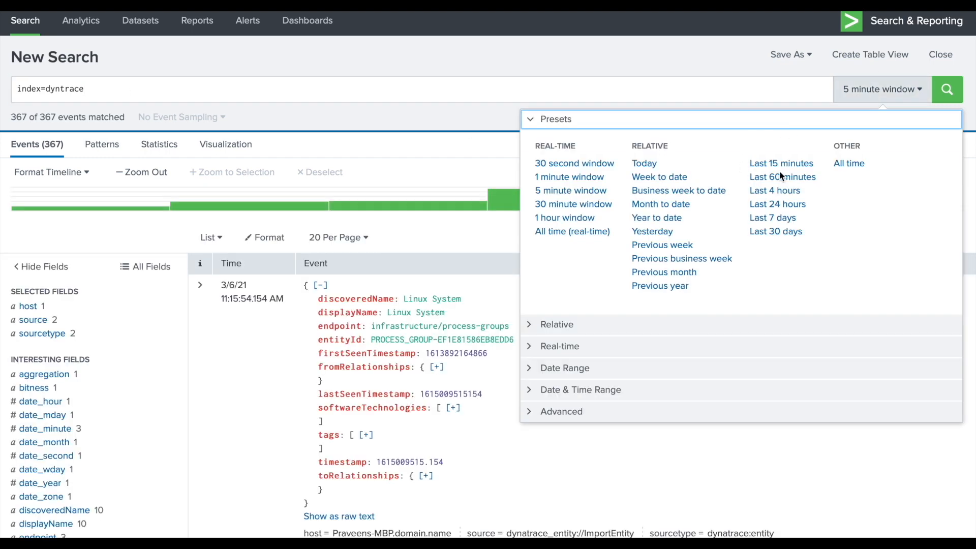
pyautogui.click(468, 87)
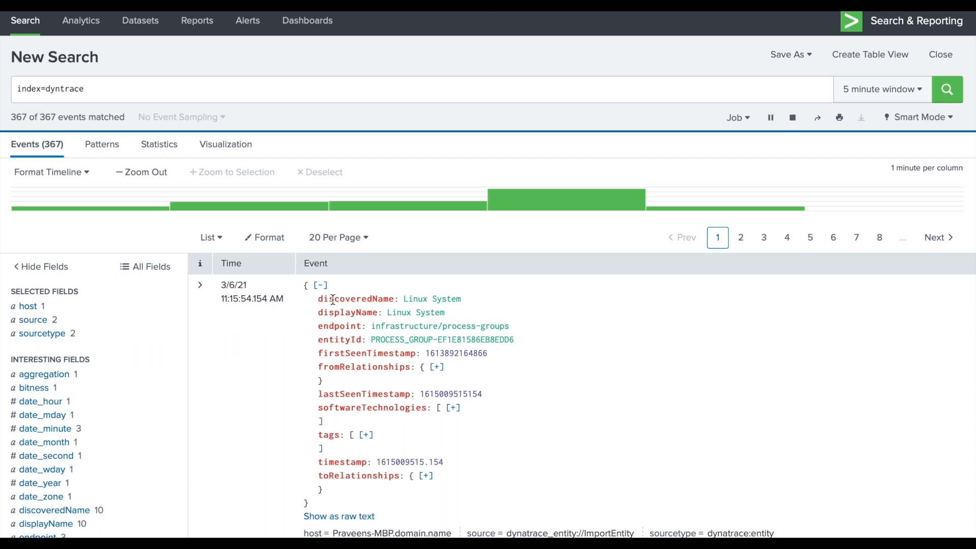
# - Examine the incoming index=dyntrace events and their extracted fields for entity and timeseries data
pyautogui.click(343, 324)
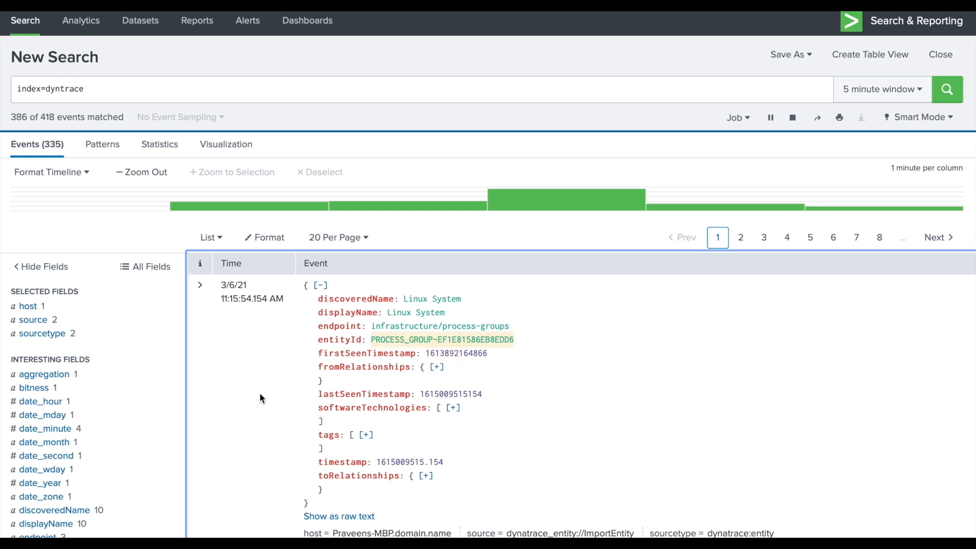
pyautogui.scroll(-3, 192, 407)
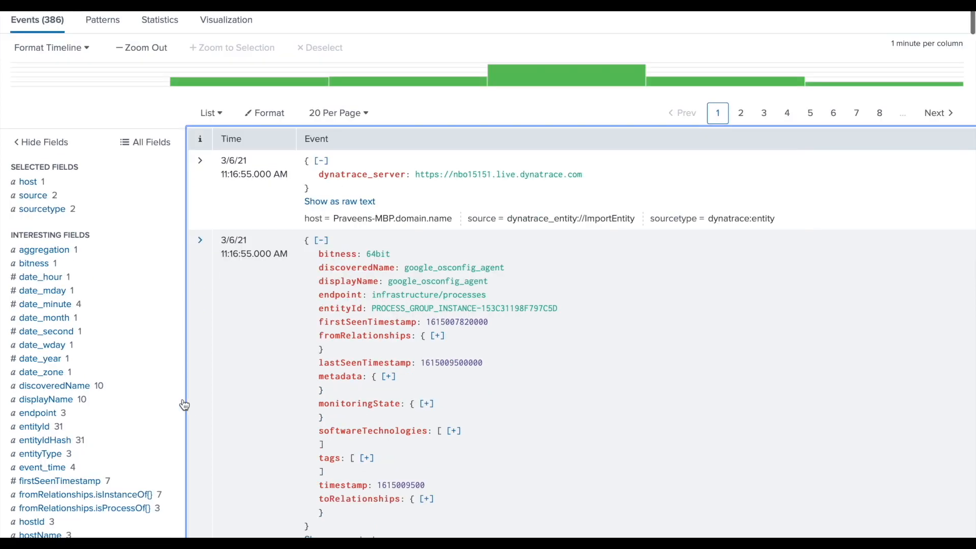
pyautogui.scroll(-2, 155, 378)
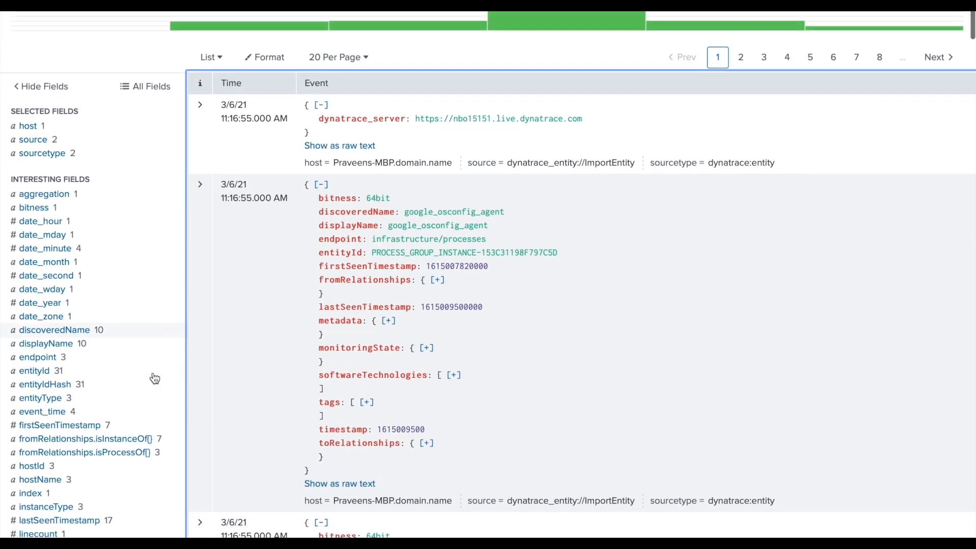
pyautogui.scroll(4, 155, 379)
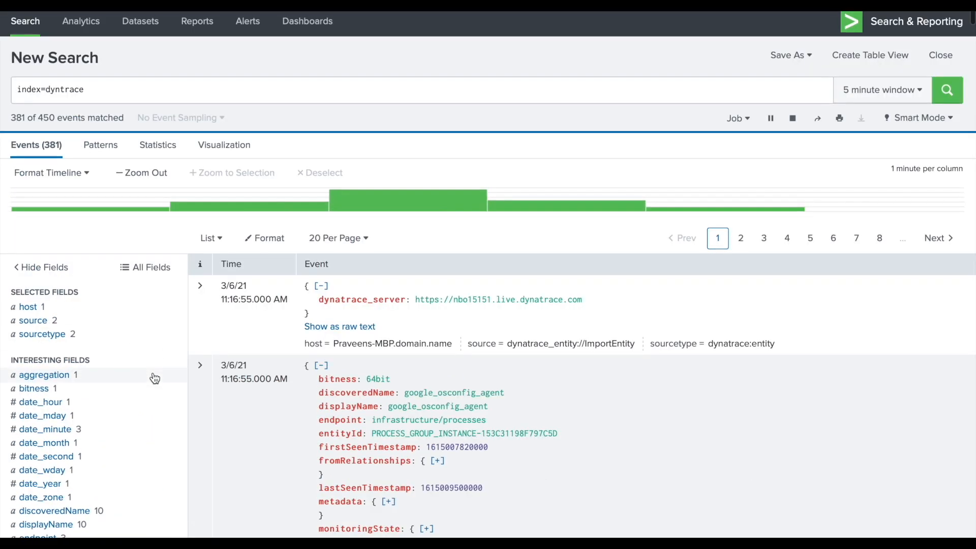
pyautogui.scroll(-10, 155, 379)
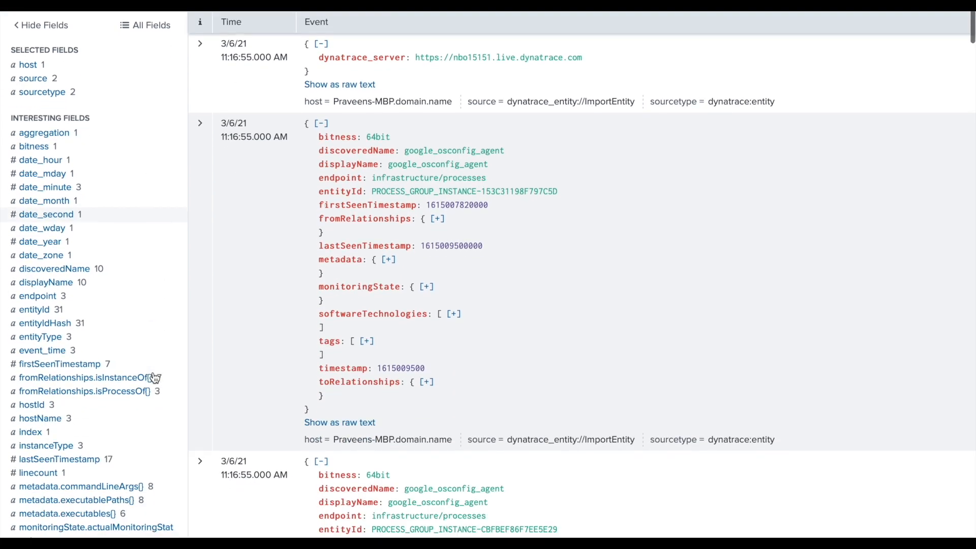
pyautogui.scroll(-3, 153, 351)
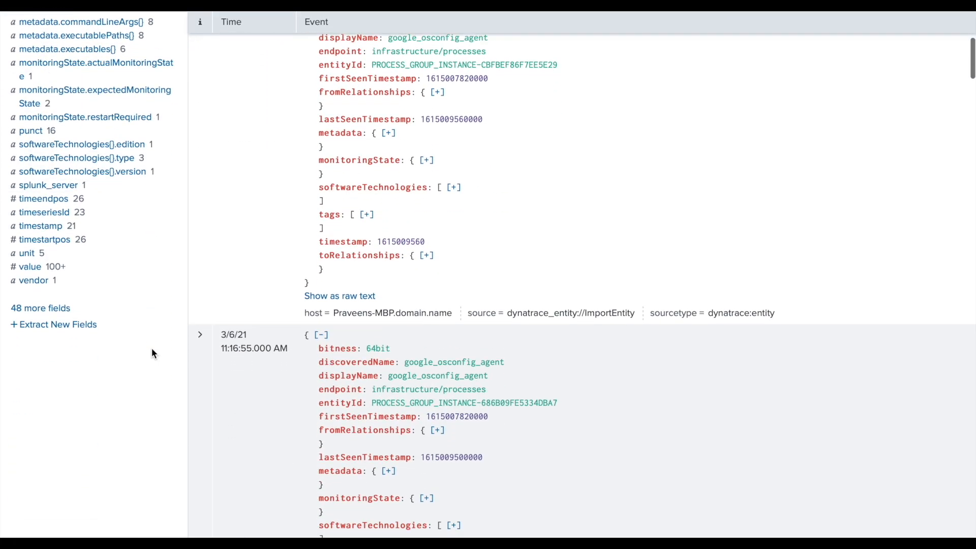
pyautogui.scroll(4, 152, 349)
pyautogui.scroll(10, 154, 352)
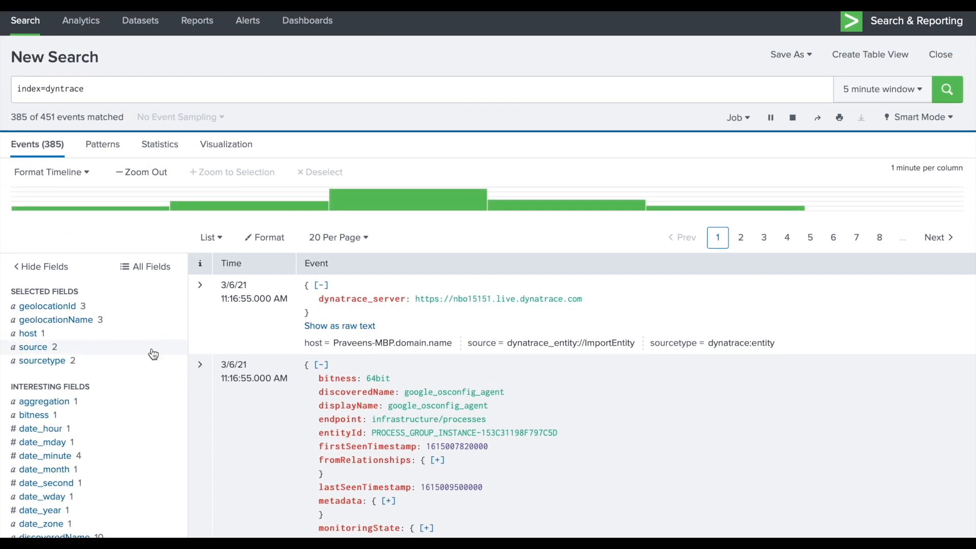
# - Switch to the notes and review the eleven-item checklist, from installing Splunk Enterprise to verifying entities and metrics in Splunk
pyautogui.press('super+Tab')
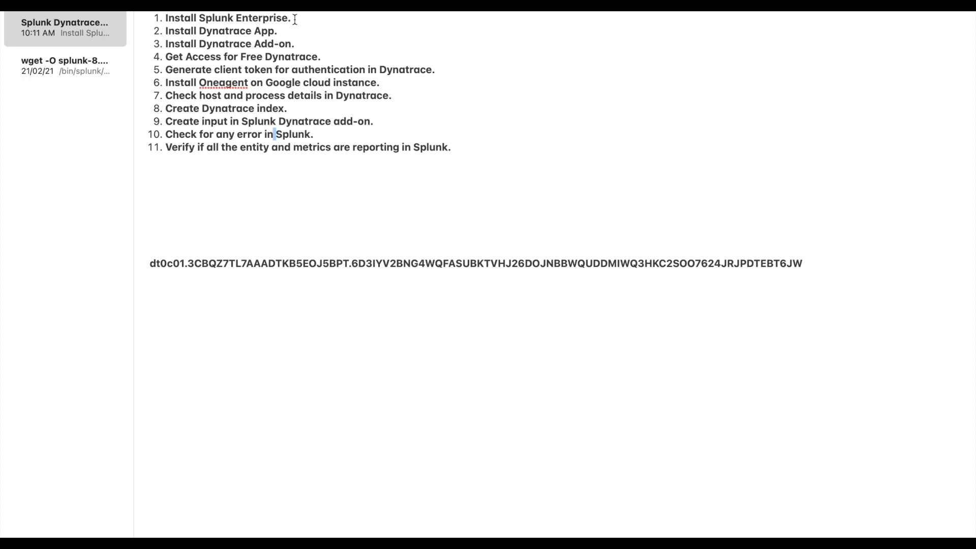
pyautogui.moveTo(294, 19); pyautogui.dragTo(165, 19)
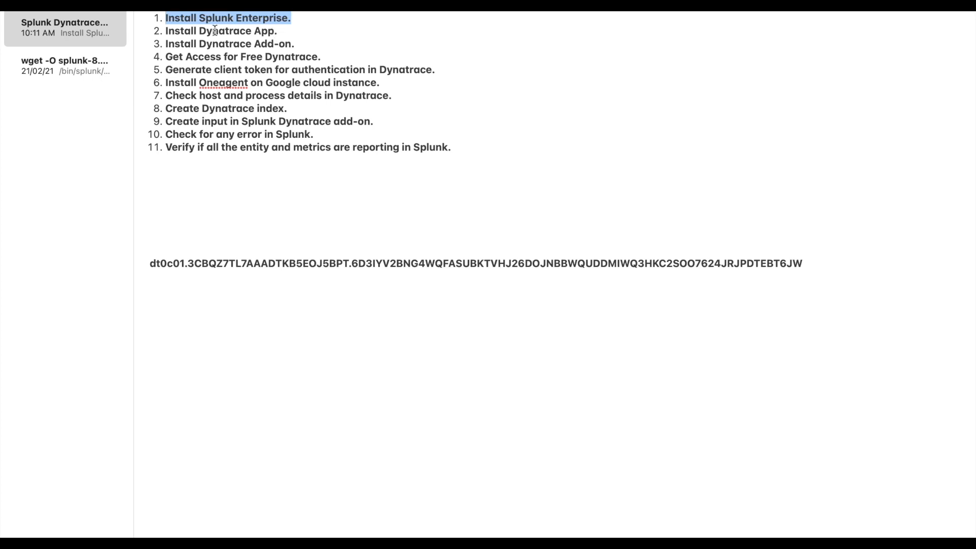
pyautogui.moveTo(299, 44); pyautogui.dragTo(165, 44)
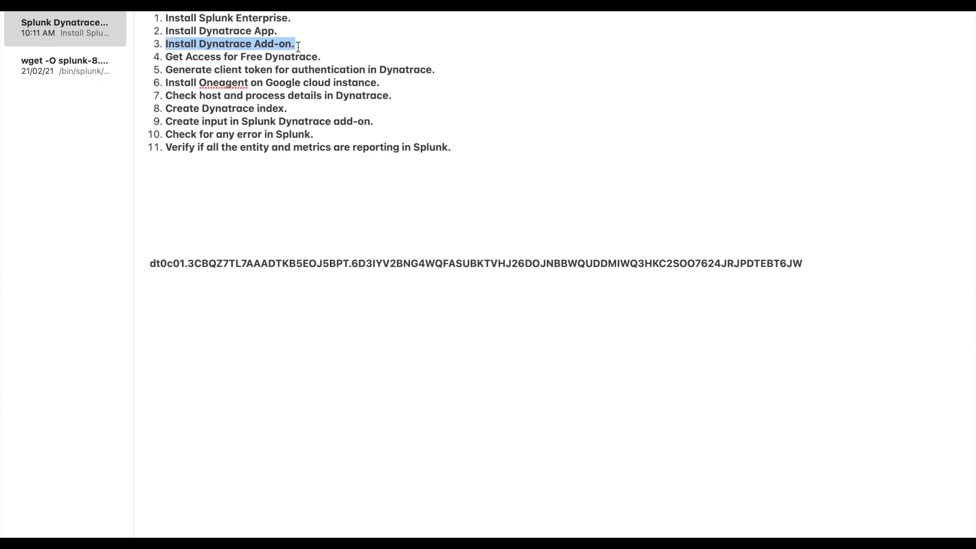
pyautogui.click(281, 33)
pyautogui.moveTo(281, 33); pyautogui.dragTo(165, 34)
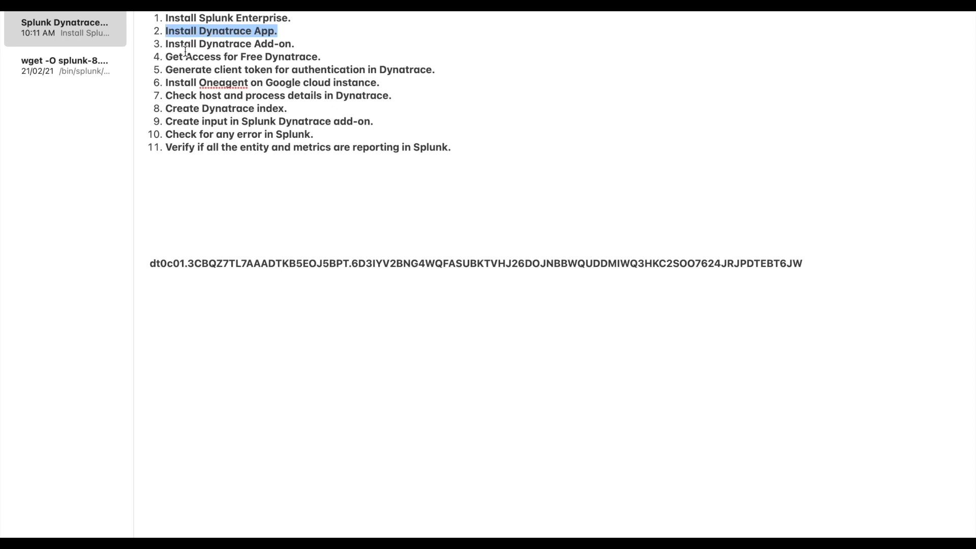
pyautogui.moveTo(324, 58); pyautogui.dragTo(164, 59)
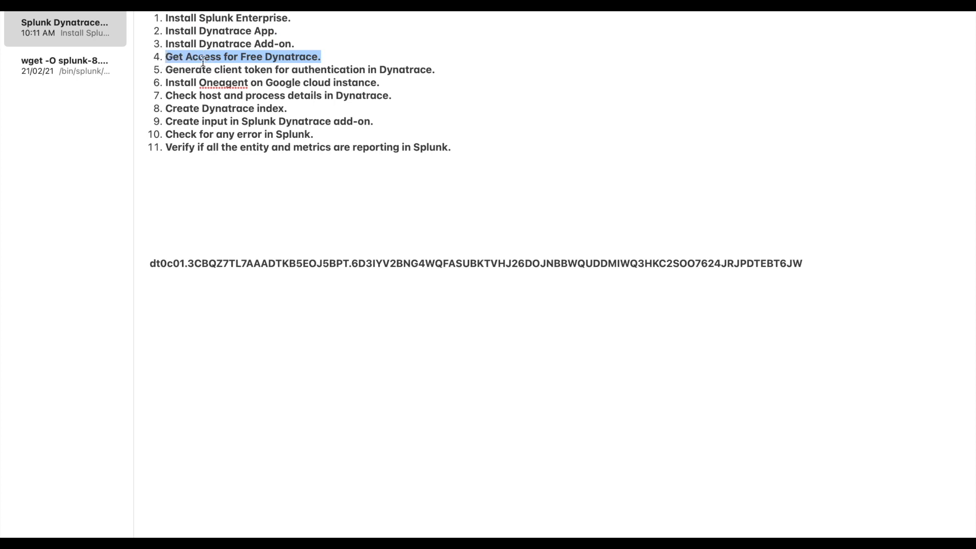
pyautogui.click(334, 59)
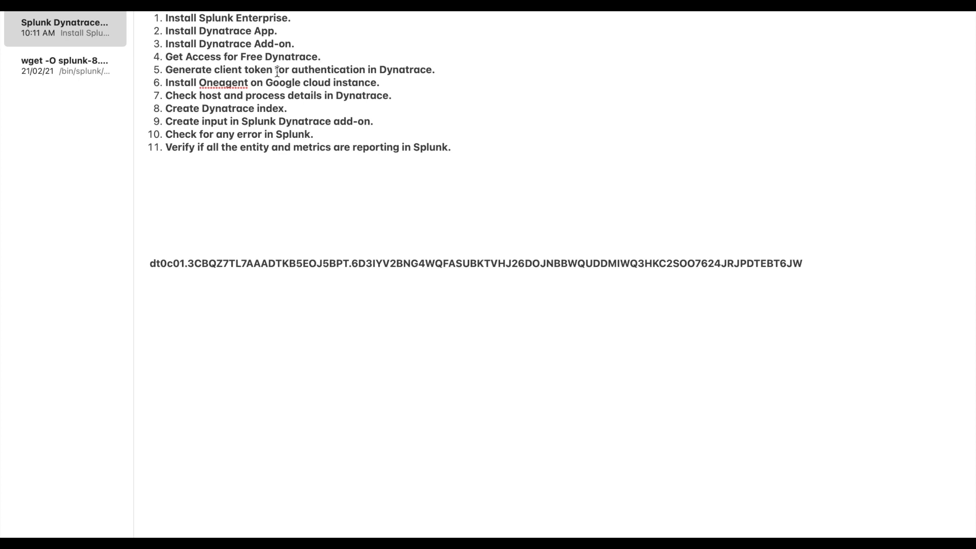
pyautogui.click(438, 70)
pyautogui.moveTo(438, 71); pyautogui.dragTo(167, 70)
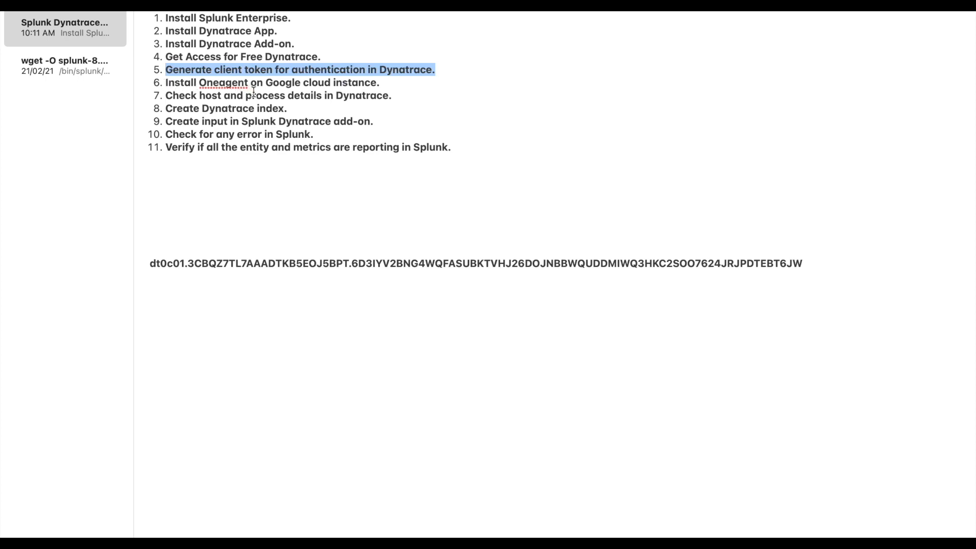
pyautogui.moveTo(383, 83); pyautogui.dragTo(166, 84)
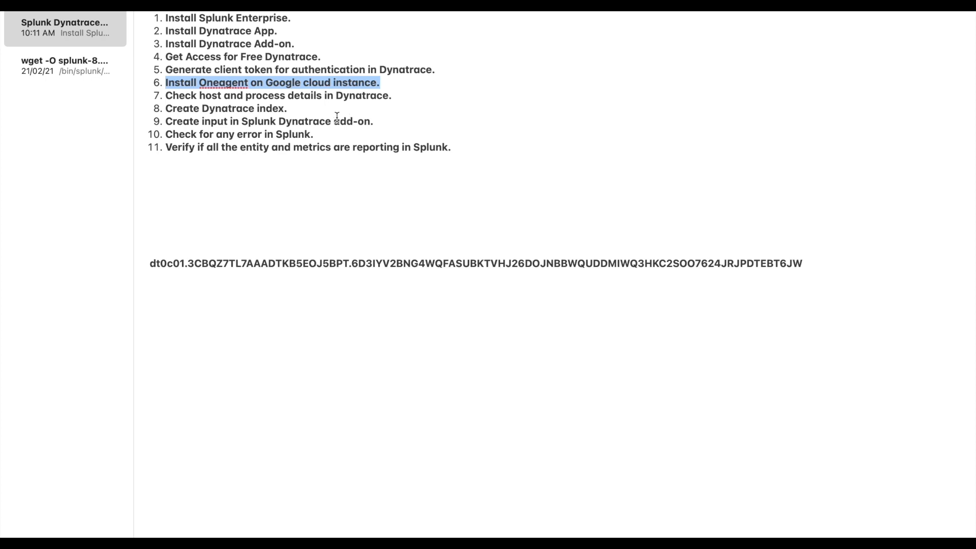
pyautogui.moveTo(397, 98); pyautogui.dragTo(168, 96)
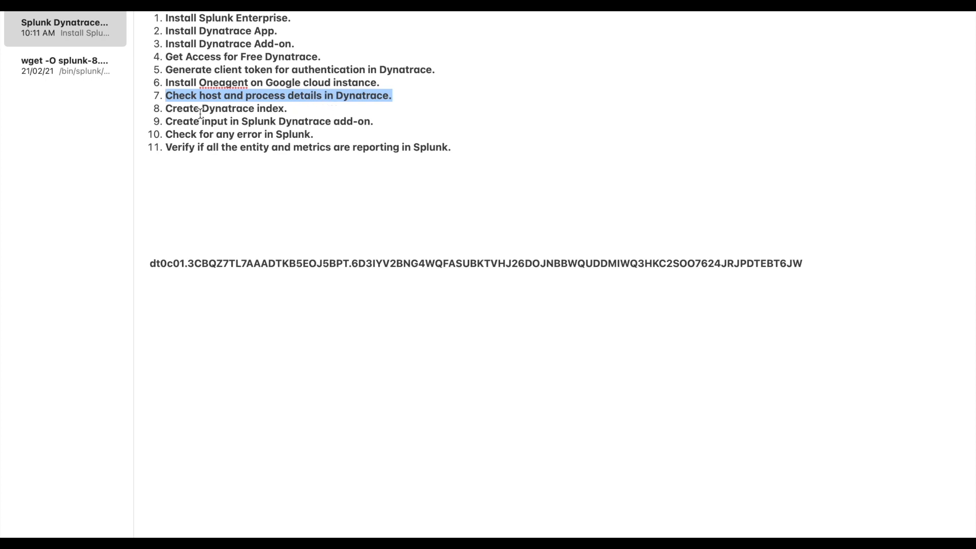
pyautogui.click(283, 109)
pyautogui.moveTo(283, 109); pyautogui.dragTo(167, 109)
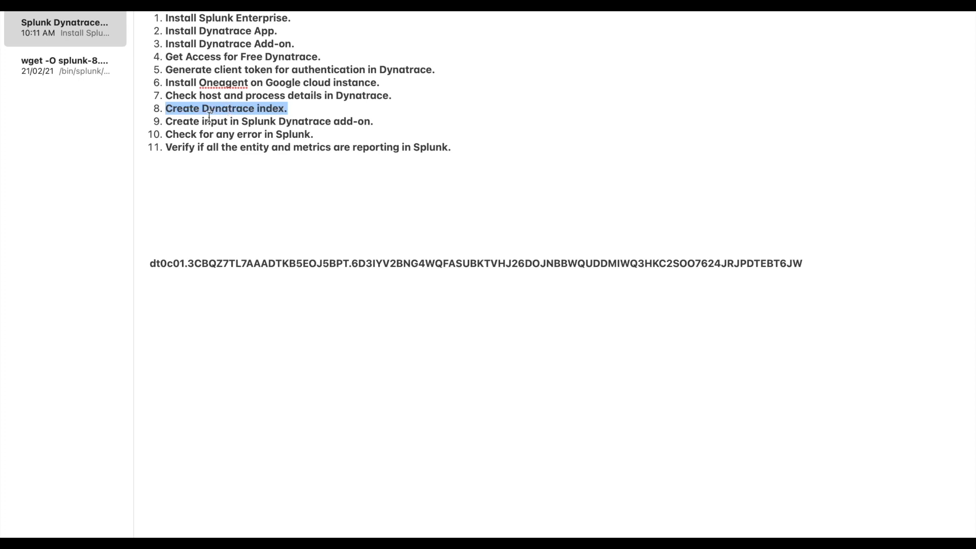
pyautogui.doubleClick(175, 122)
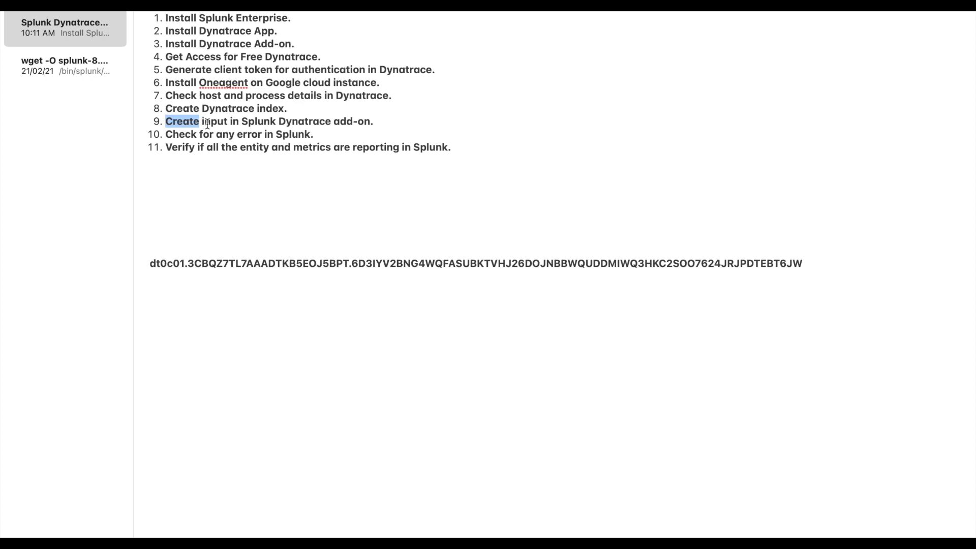
pyautogui.click(379, 123)
pyautogui.moveTo(379, 124); pyautogui.dragTo(165, 122)
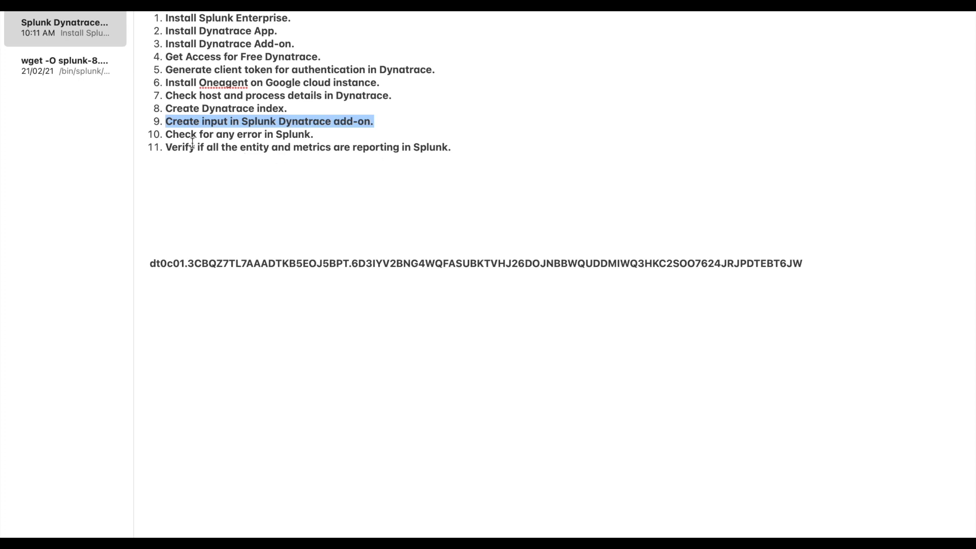
pyautogui.click(322, 134)
pyautogui.moveTo(321, 134); pyautogui.dragTo(164, 134)
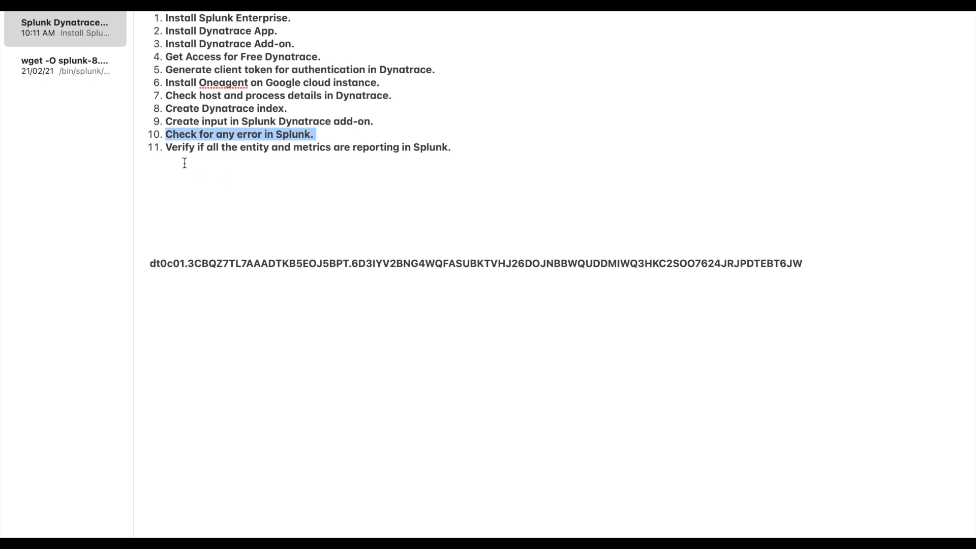
pyautogui.moveTo(453, 148); pyautogui.dragTo(166, 146)
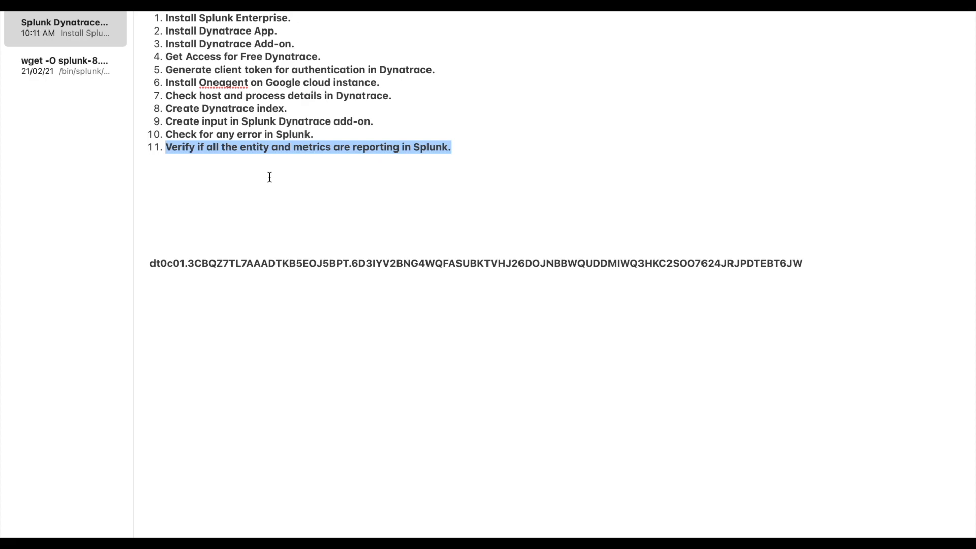
# - Return to Splunk and open the Dynatrace app's Application Overview dashboard
pyautogui.press('super+Tab')
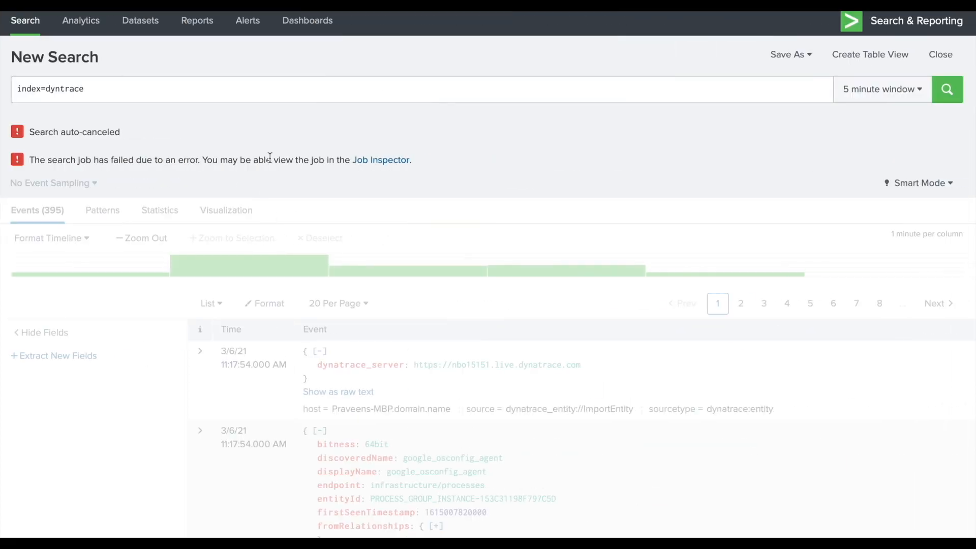
pyautogui.click(144, 5)
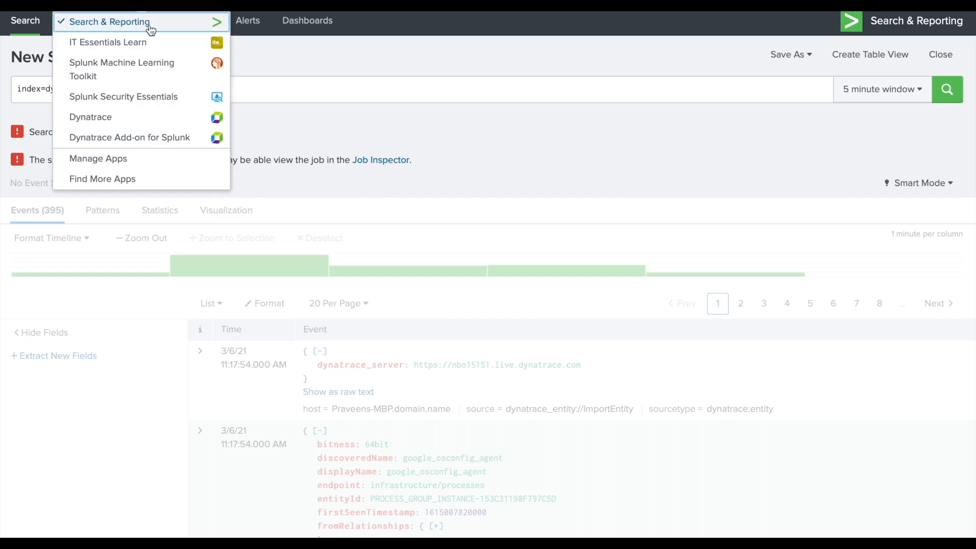
pyautogui.click(126, 124)
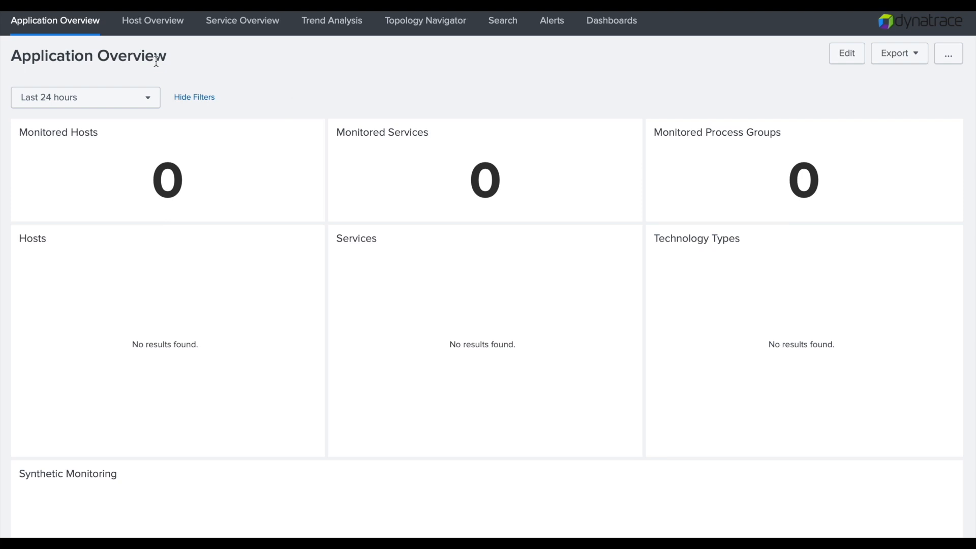
# - Check the Host Overview, Service Overview and Application Overview dashboards for data, including the host time window presets
pyautogui.click(153, 25)
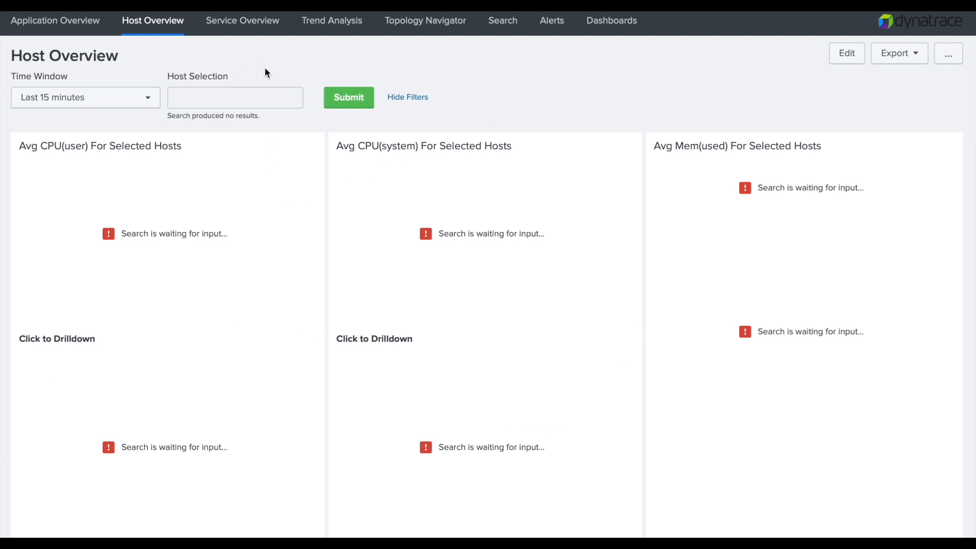
pyautogui.click(241, 23)
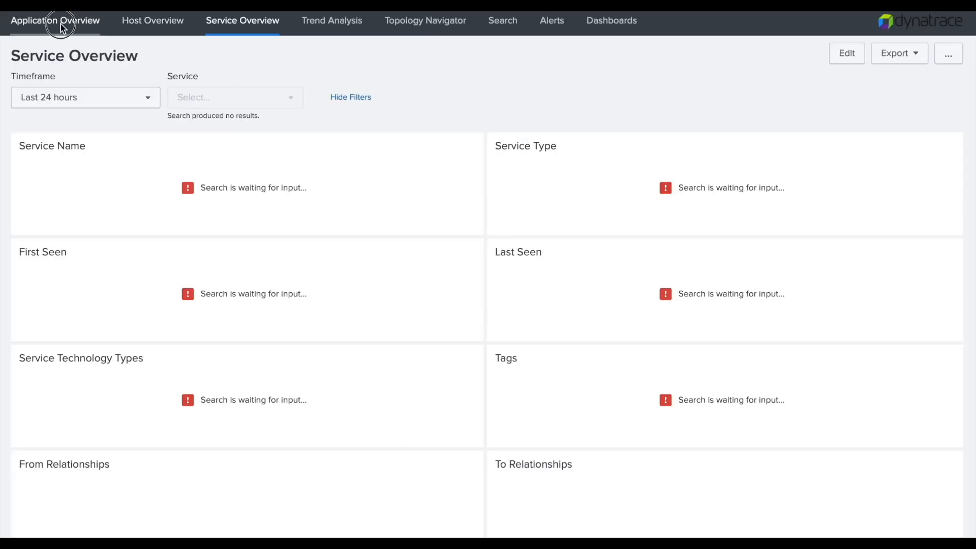
pyautogui.click(60, 23)
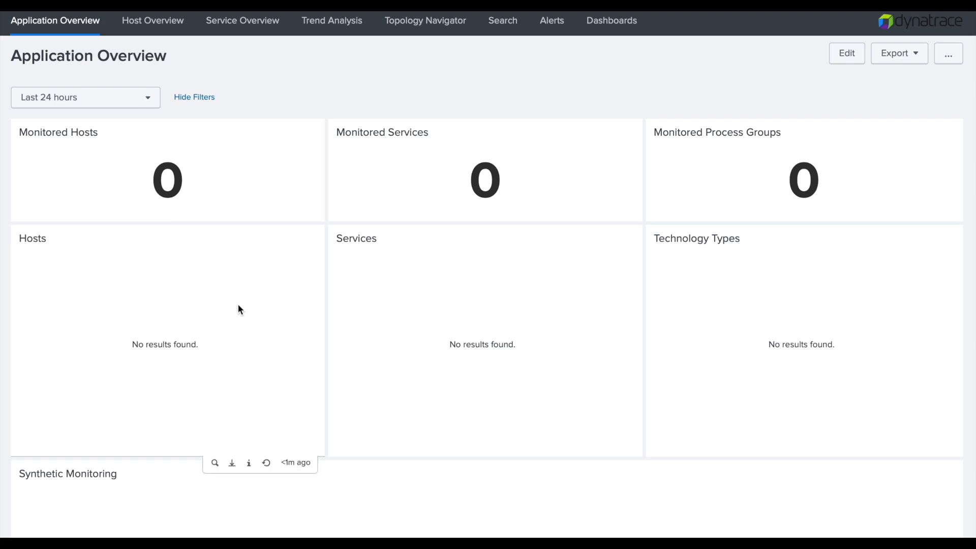
pyautogui.click(161, 25)
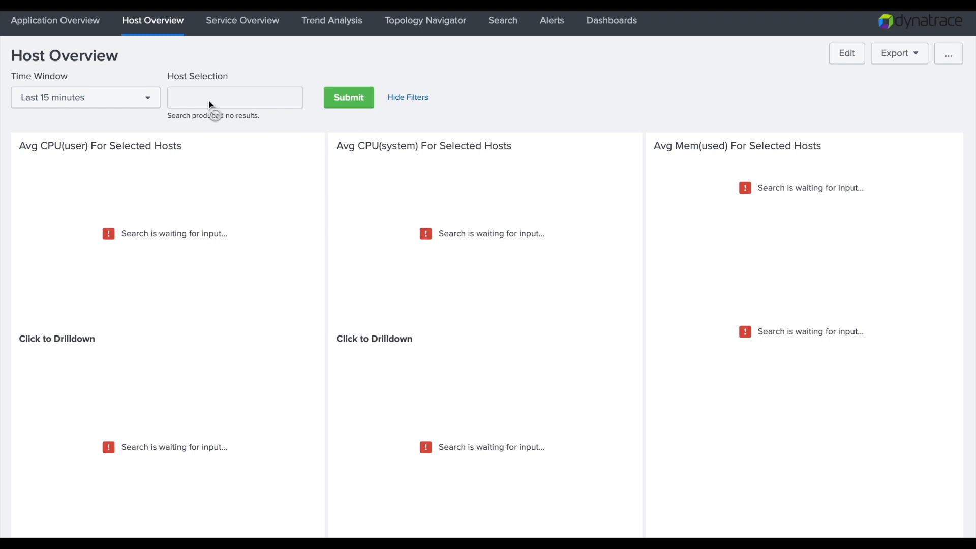
pyautogui.click(148, 104)
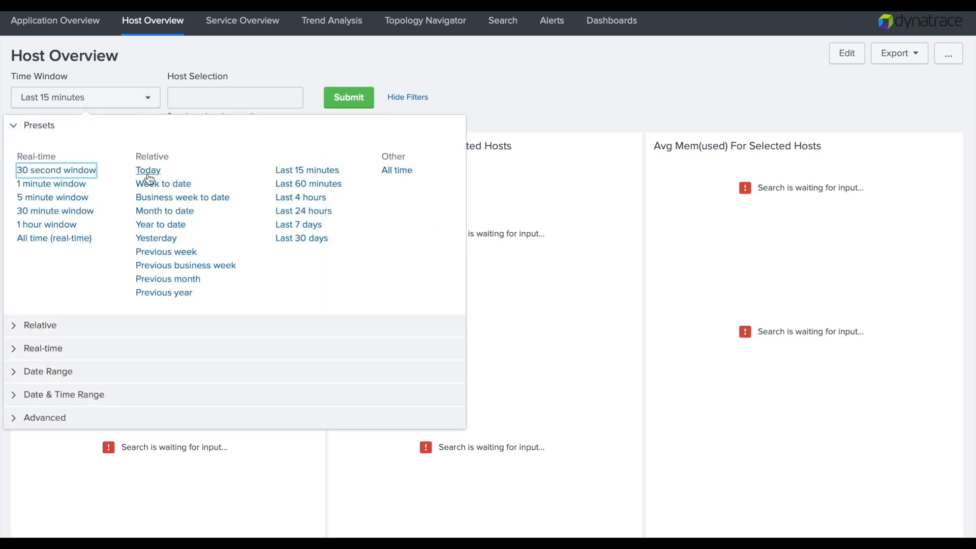
# - Go through the Application Overview panels and open the Monitored Hosts panel's search to inspect the index it queries
pyautogui.click(66, 23)
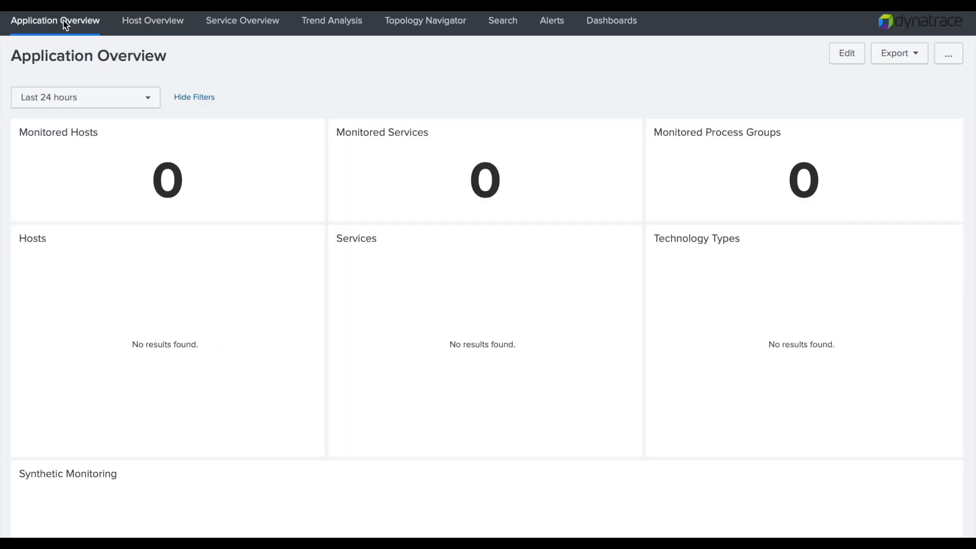
pyautogui.scroll(-8, 240, 347)
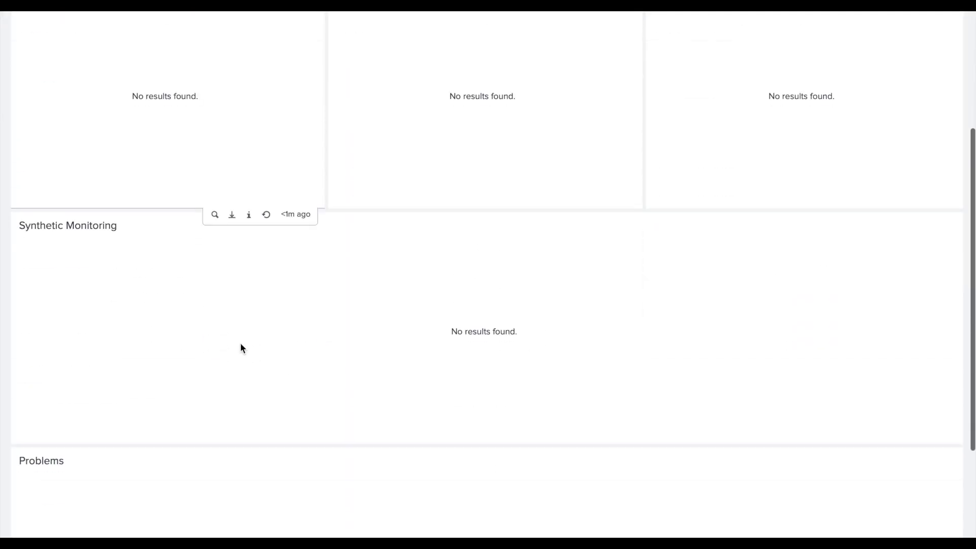
pyautogui.scroll(8, 240, 343)
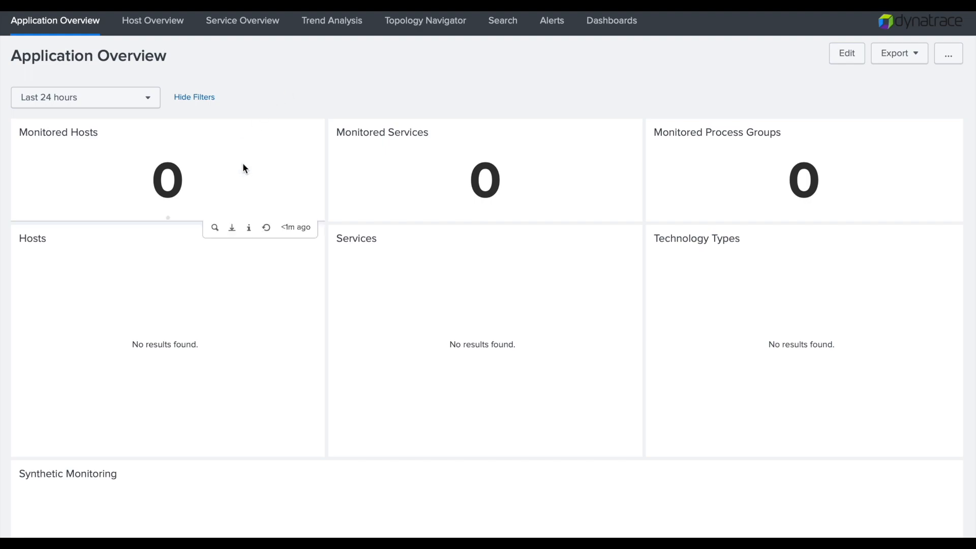
pyautogui.click(214, 229)
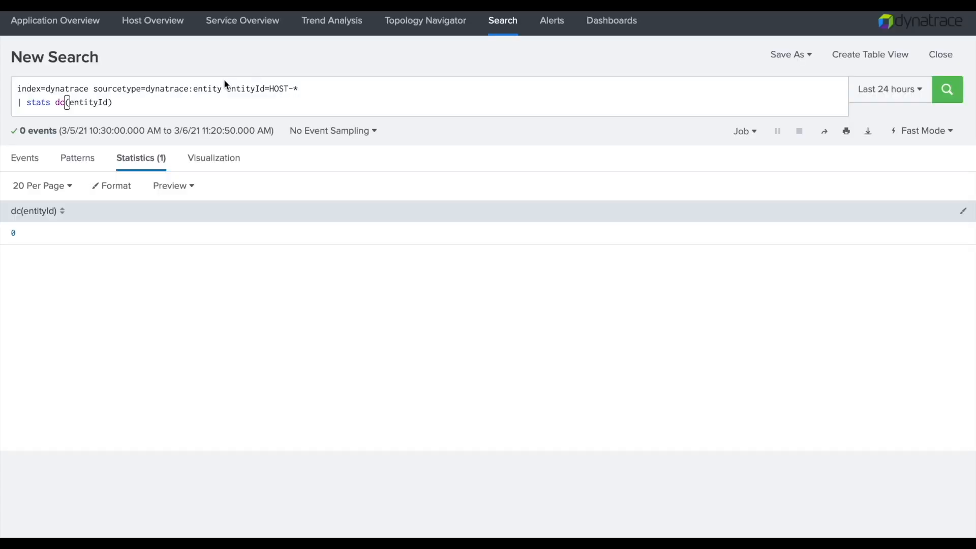
pyautogui.doubleClick(70, 89)
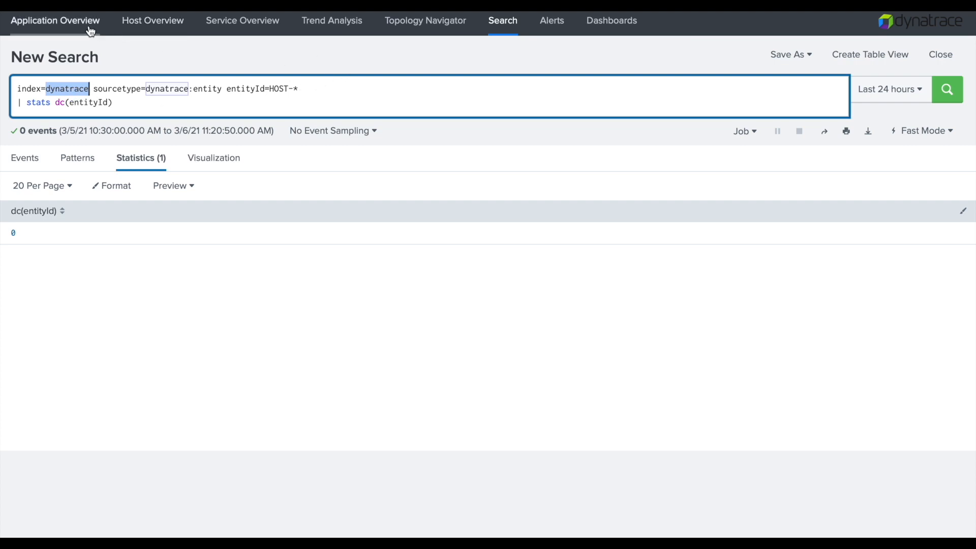
# - Start a new events index in the Splunk index settings and name it dynatrace
pyautogui.click(759, 23)
pyautogui.click(825, 78)
pyautogui.click(182, 83)
pyautogui.click(909, 40)
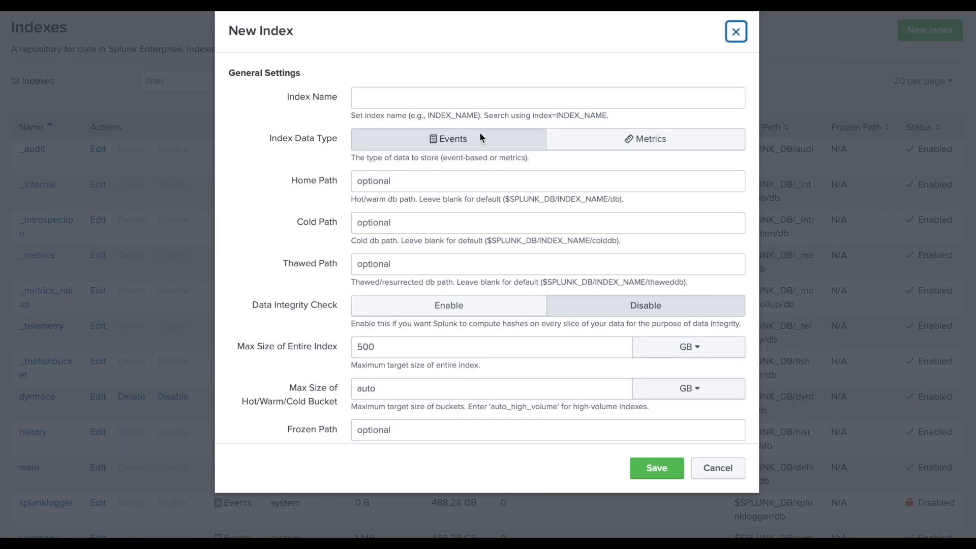
pyautogui.click(411, 100)
pyautogui.write('dyn')
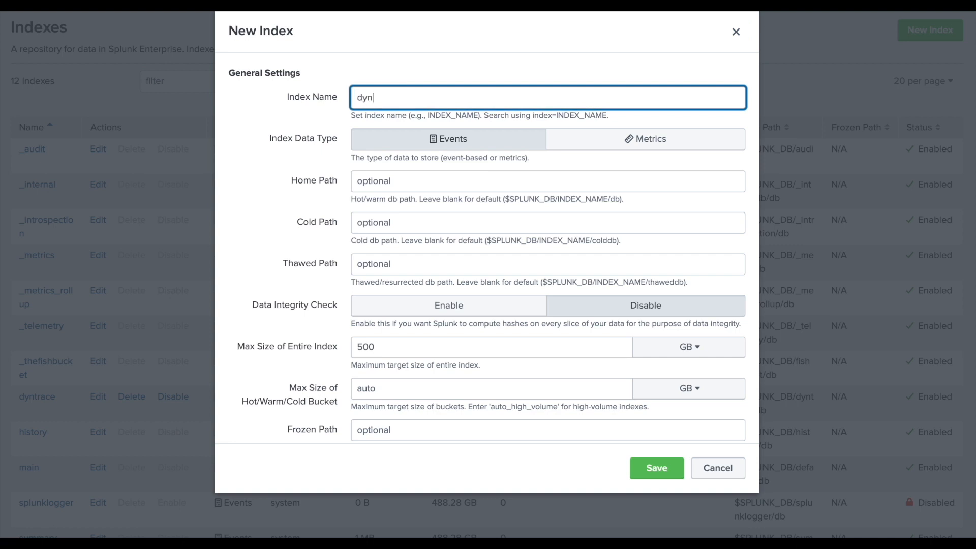
pyautogui.write('atrace')
pyautogui.doubleClick(382, 98)
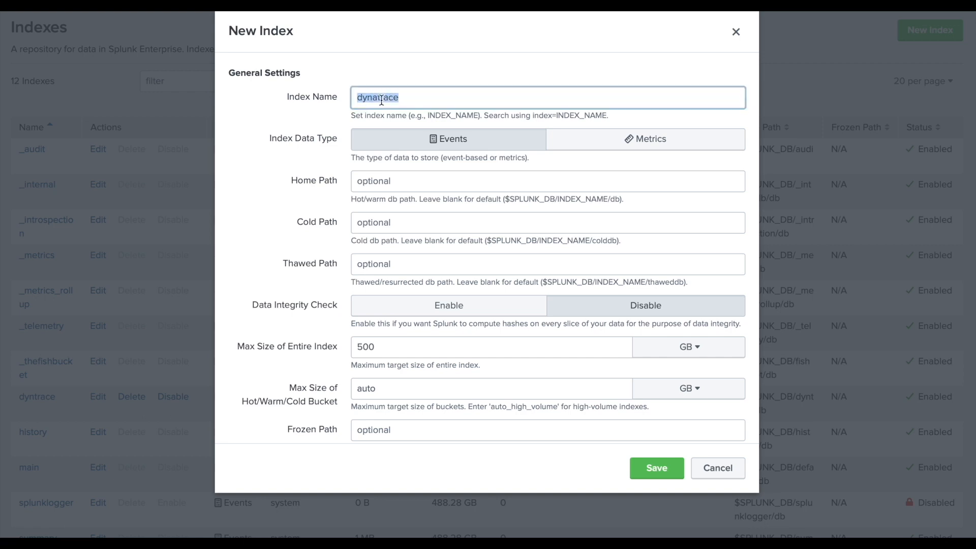
# - Reopen the Dynatrace app's Monitored Hosts search from the internal logs search page and copy its index name, dynatrace
pyautogui.click(251, 204)
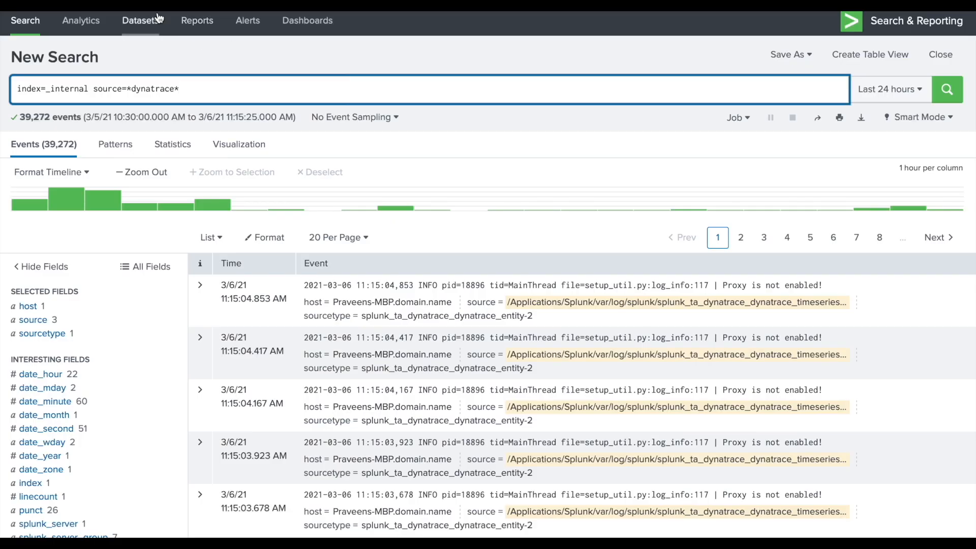
pyautogui.click(122, 12)
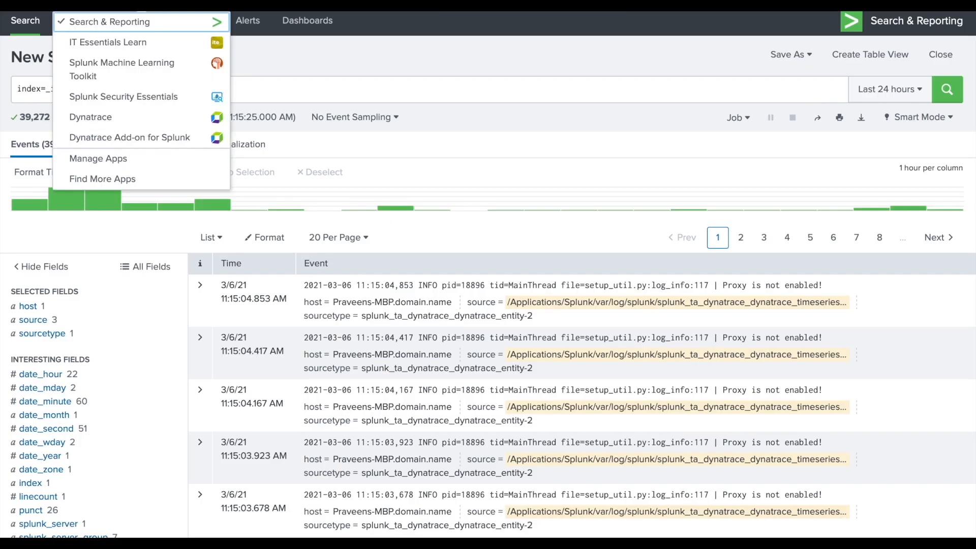
pyautogui.click(121, 116)
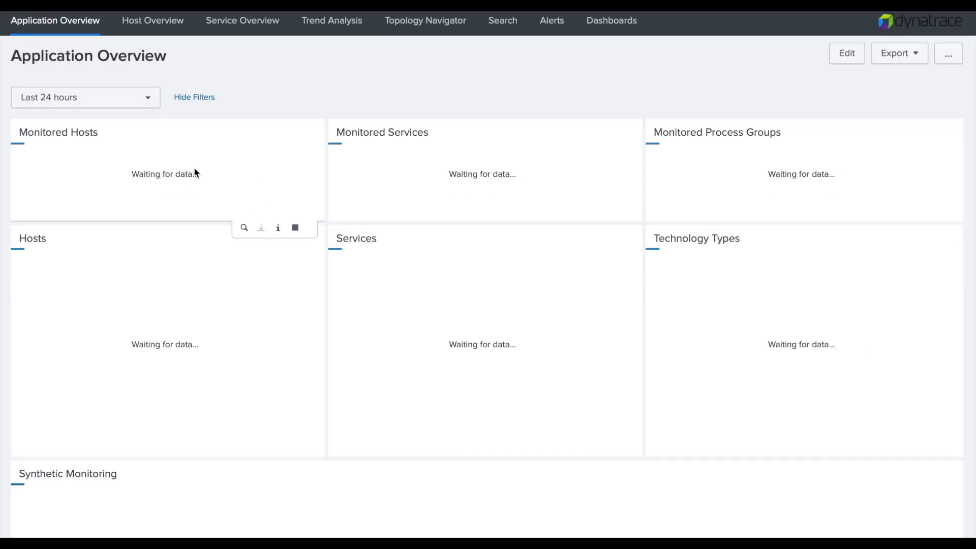
pyautogui.click(244, 227)
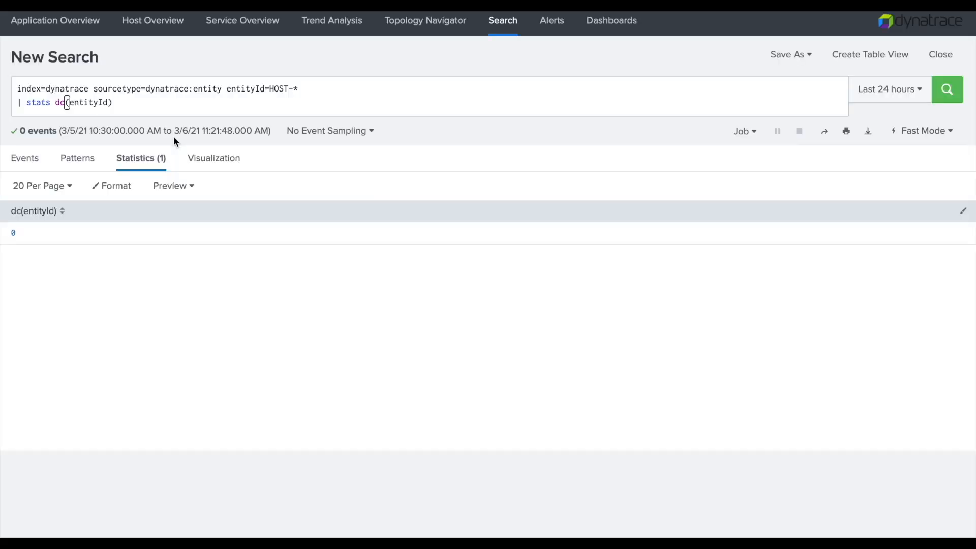
pyautogui.doubleClick(66, 89)
pyautogui.press('super+c')
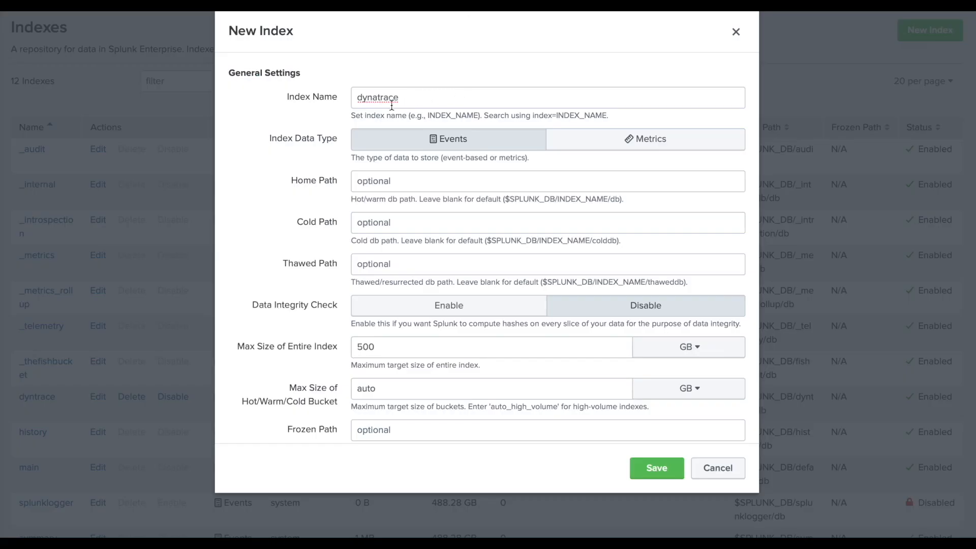
# - Replace the new index's name with the copied name dynatrace and save the events index
pyautogui.doubleClick(381, 99)
pyautogui.press('super+v')
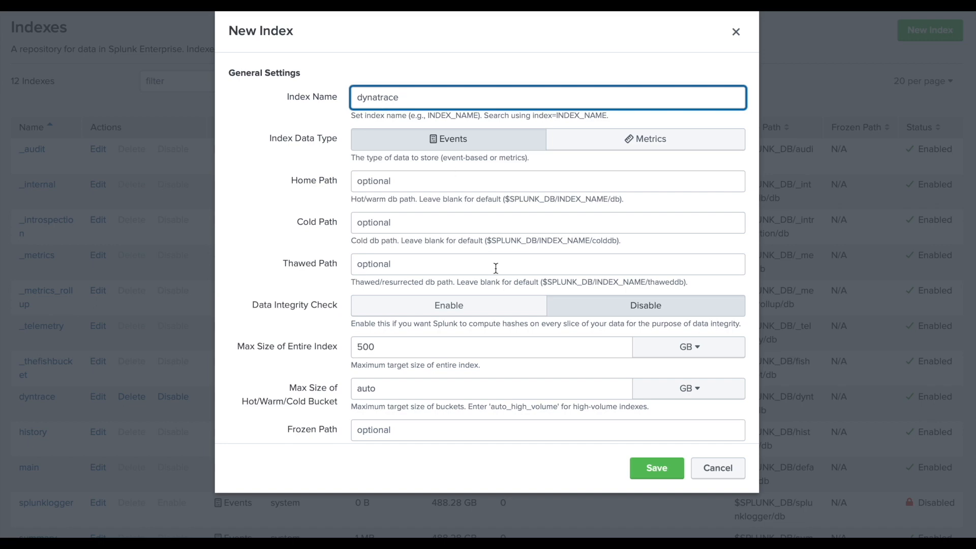
pyautogui.click(655, 468)
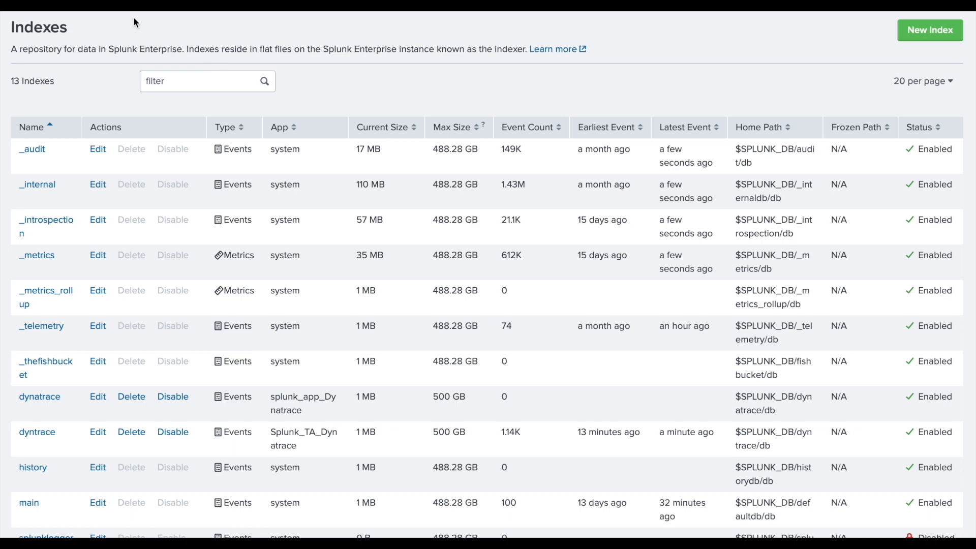
# - In the Dynatrace Add-on for Splunk, set the ImportEntity input's index to dynatrace and update the input
pyautogui.click(141, 4)
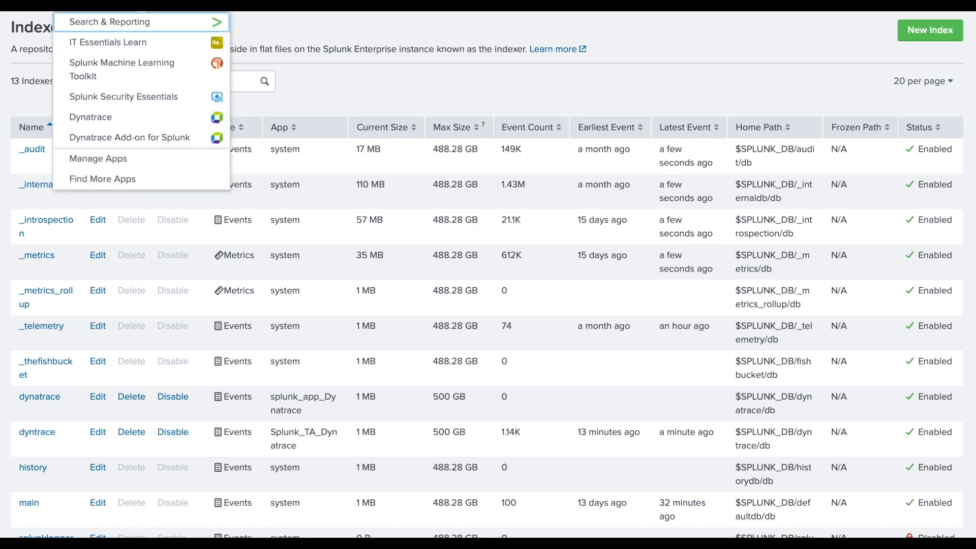
pyautogui.click(120, 144)
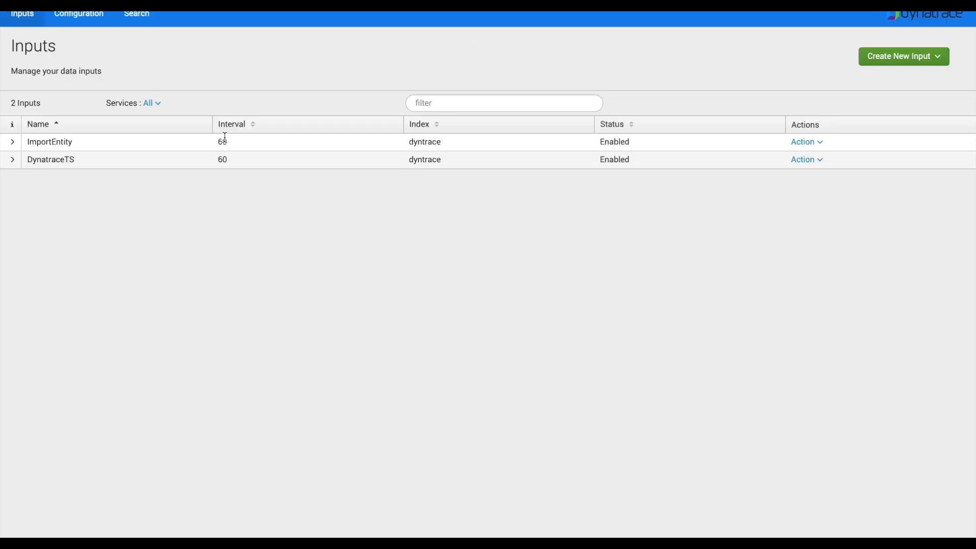
pyautogui.click(806, 142)
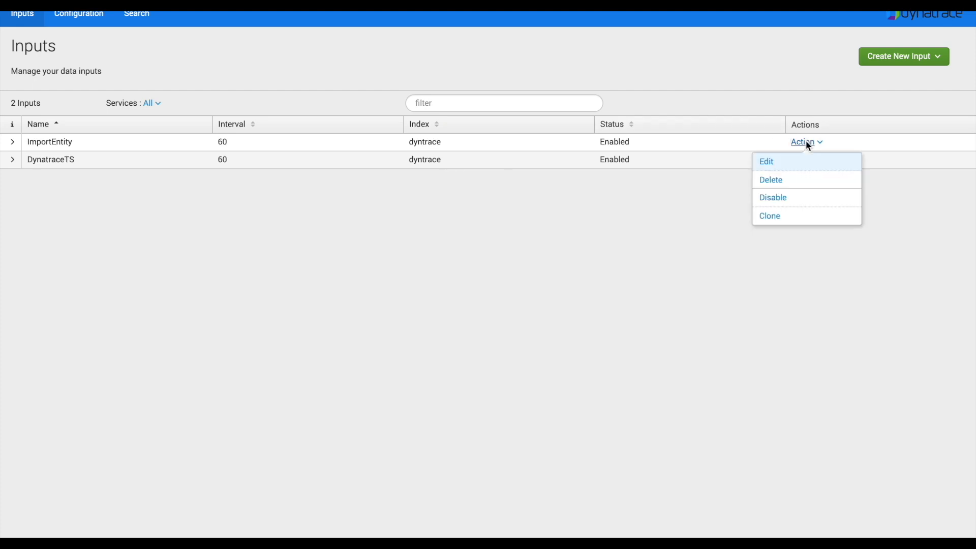
pyautogui.click(773, 161)
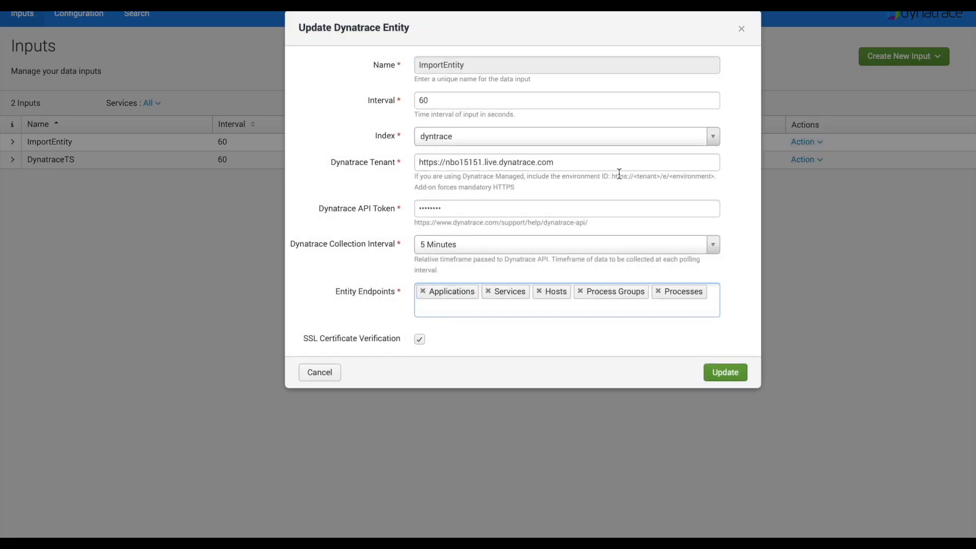
pyautogui.click(520, 137)
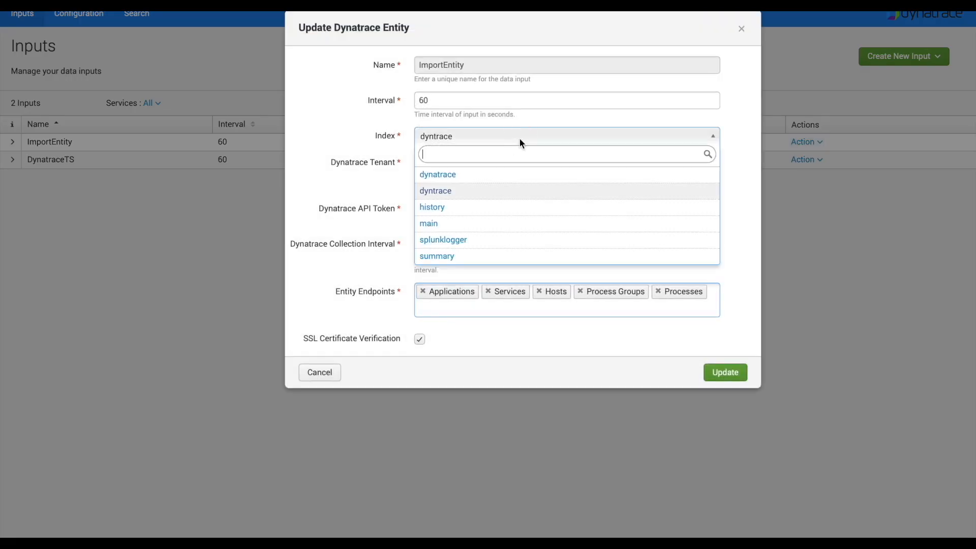
pyautogui.click(469, 176)
pyautogui.click(732, 372)
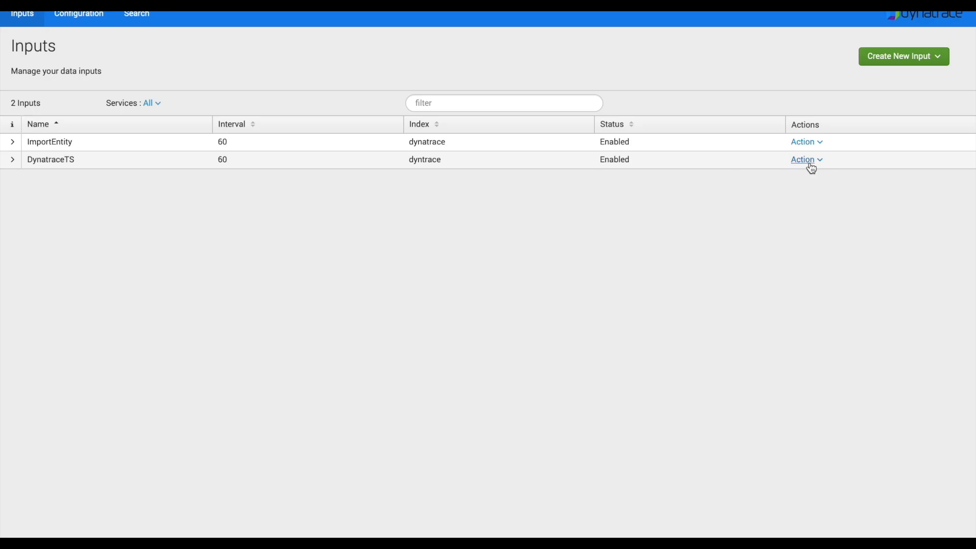
# - Set the DynatraceTS timeseries input's index to dynatrace and update the input
pyautogui.click(808, 161)
pyautogui.click(805, 178)
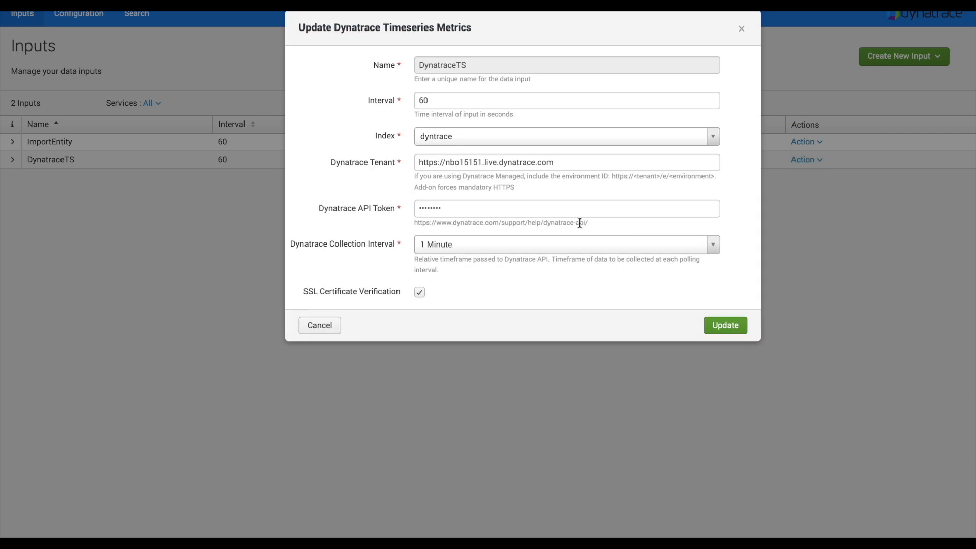
pyautogui.click(523, 136)
pyautogui.click(488, 172)
pyautogui.click(724, 328)
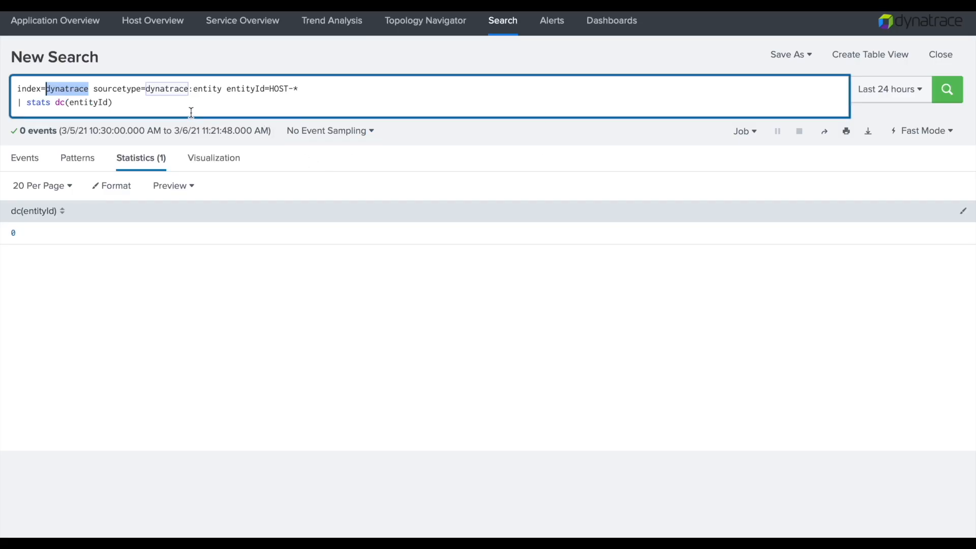
# - Rerun the Monitored Hosts search, reload the Application Overview dashboard and check its host, service, process group and technology panels for data
pyautogui.click(191, 112)
pyautogui.press('Return')
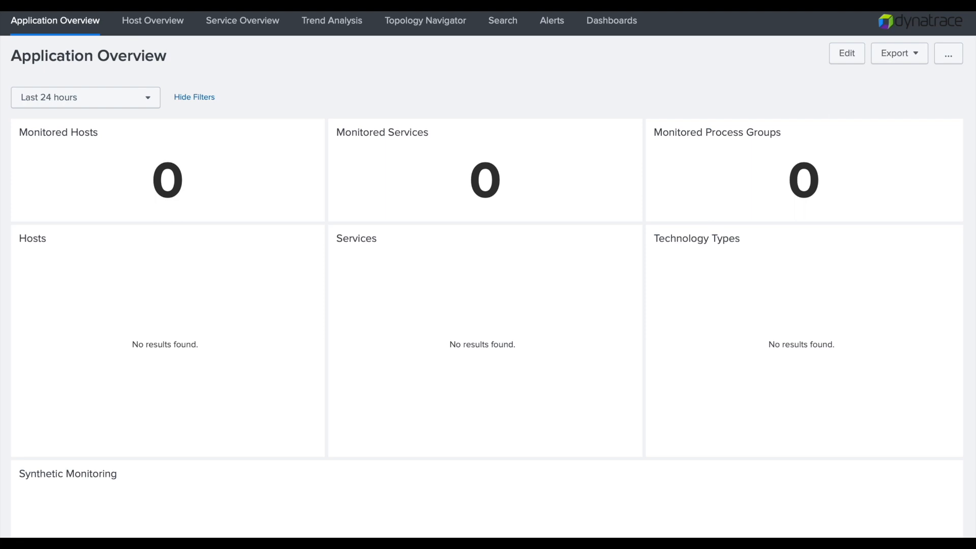
pyautogui.press('super+l')
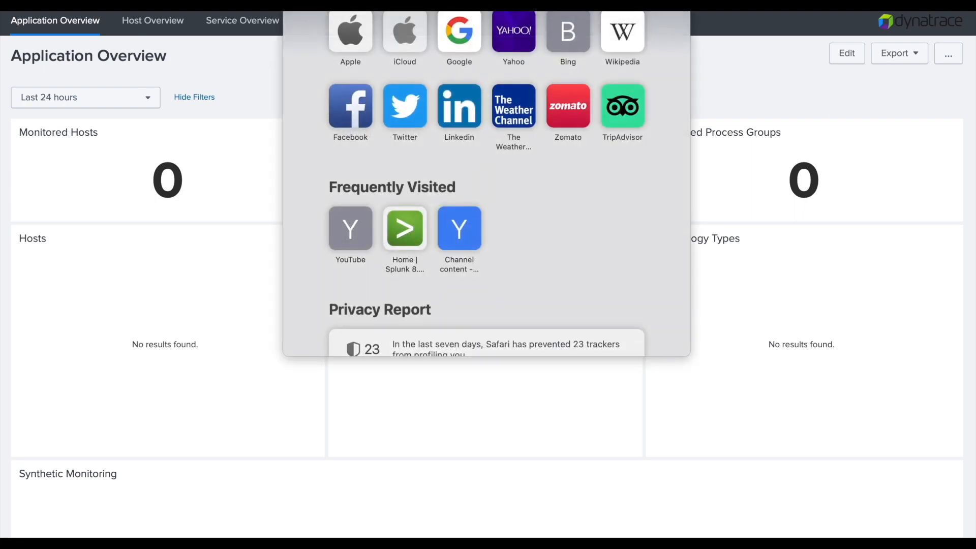
pyautogui.press('Return')
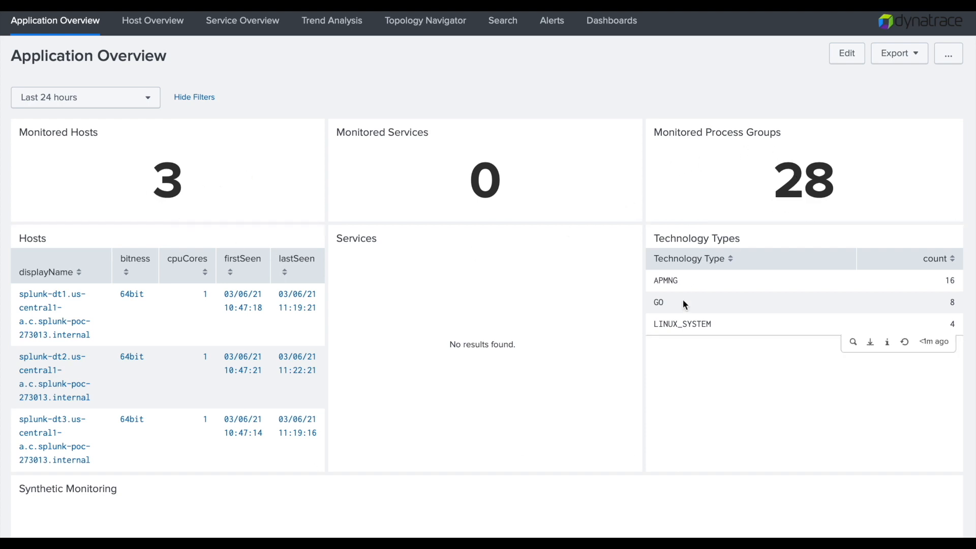
pyautogui.scroll(-6, 471, 373)
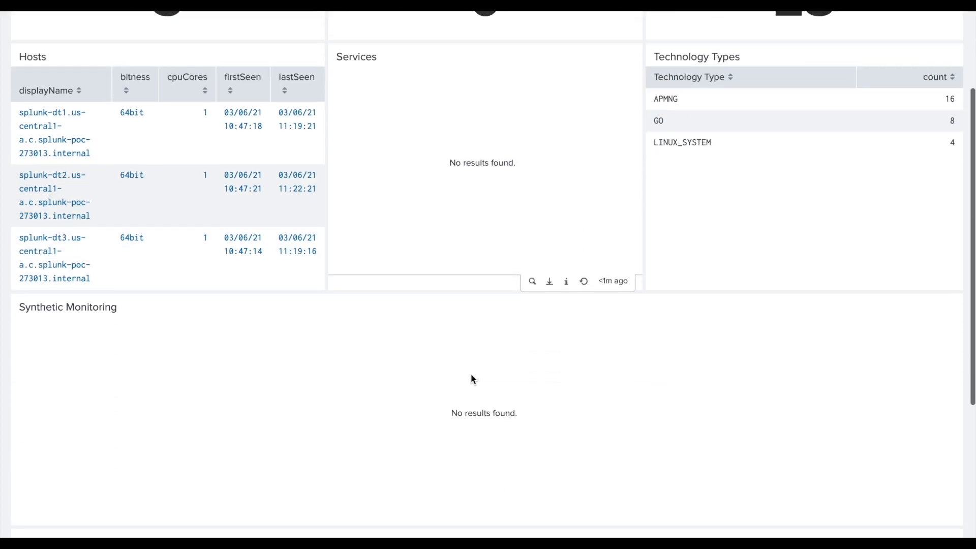
pyautogui.scroll(6, 471, 379)
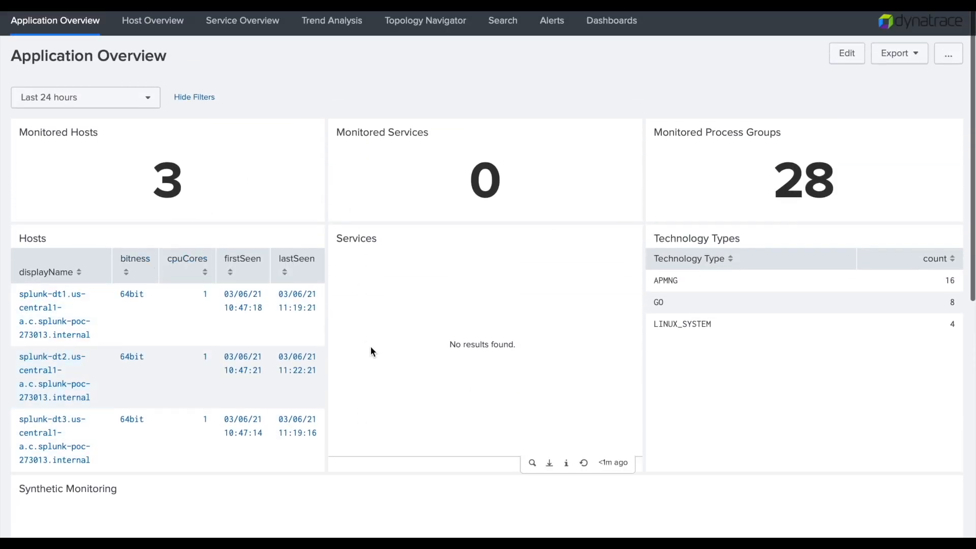
pyautogui.scroll(-2, 370, 348)
pyautogui.scroll(2, 371, 349)
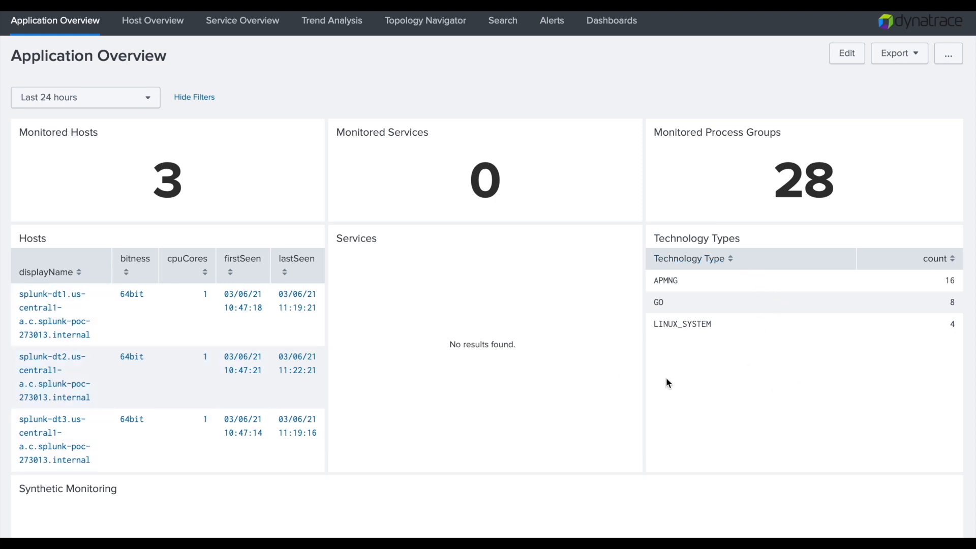
# - Load the Host Overview dashboard for the splunk-dt1 host and examine its CPU, memory, network and disk panels
pyautogui.click(159, 23)
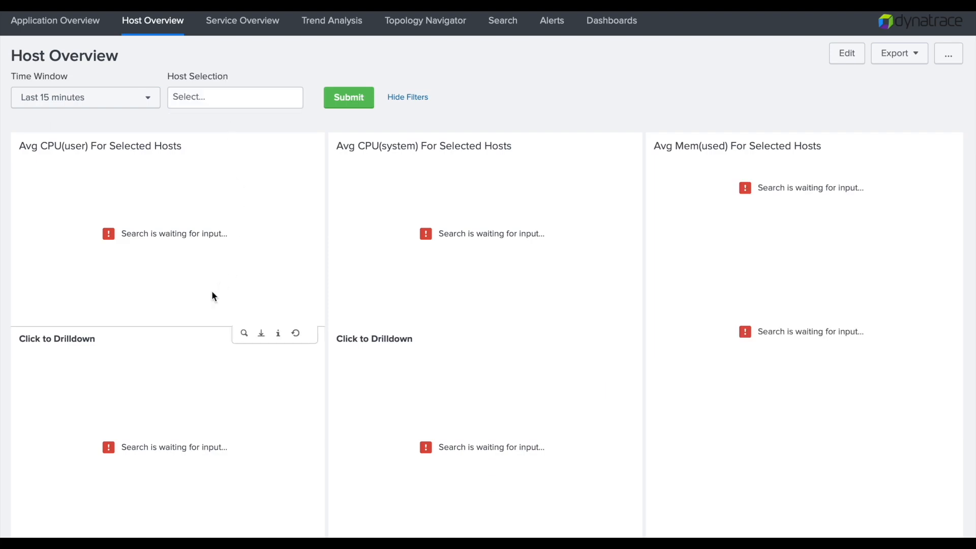
pyautogui.click(234, 100)
pyautogui.click(229, 145)
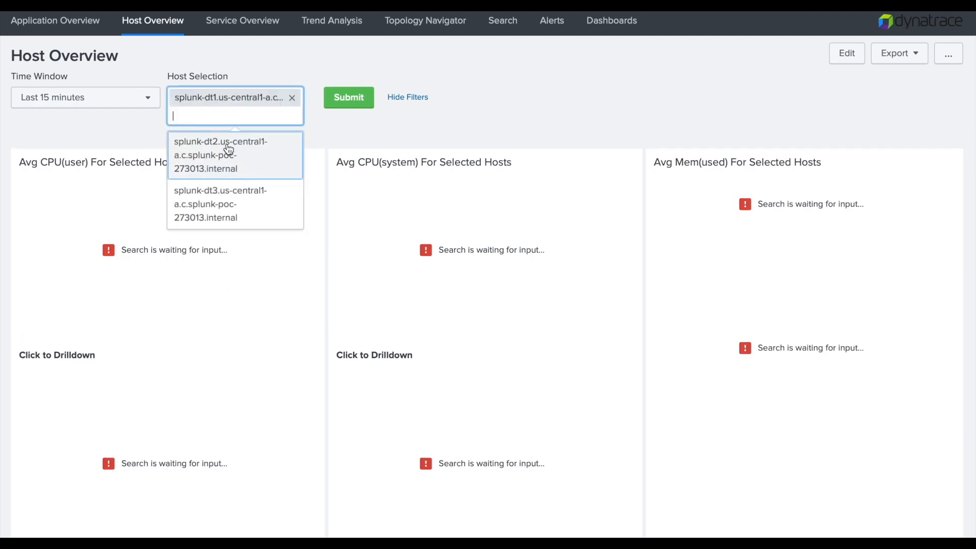
pyautogui.click(349, 97)
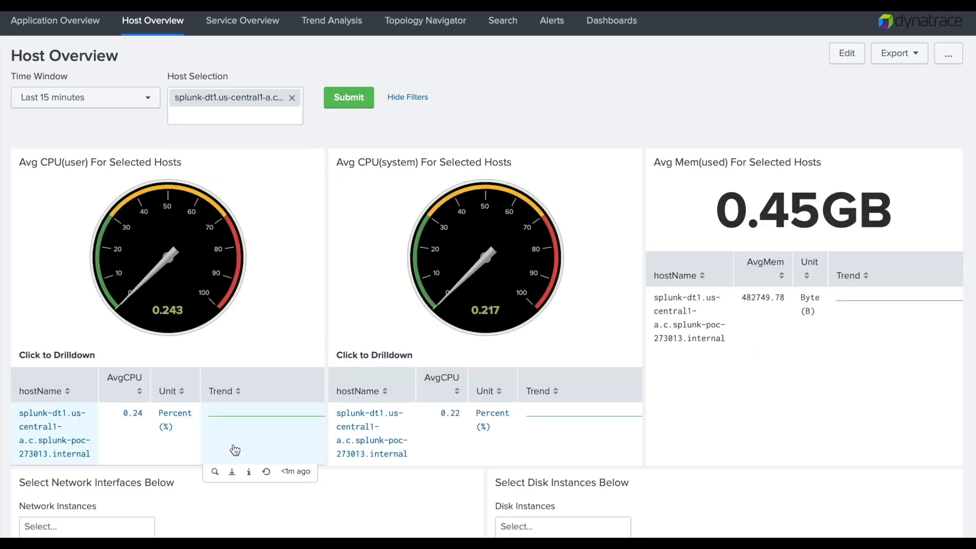
pyautogui.scroll(-2, 235, 450)
pyautogui.scroll(-5, 235, 451)
pyautogui.scroll(7, 235, 451)
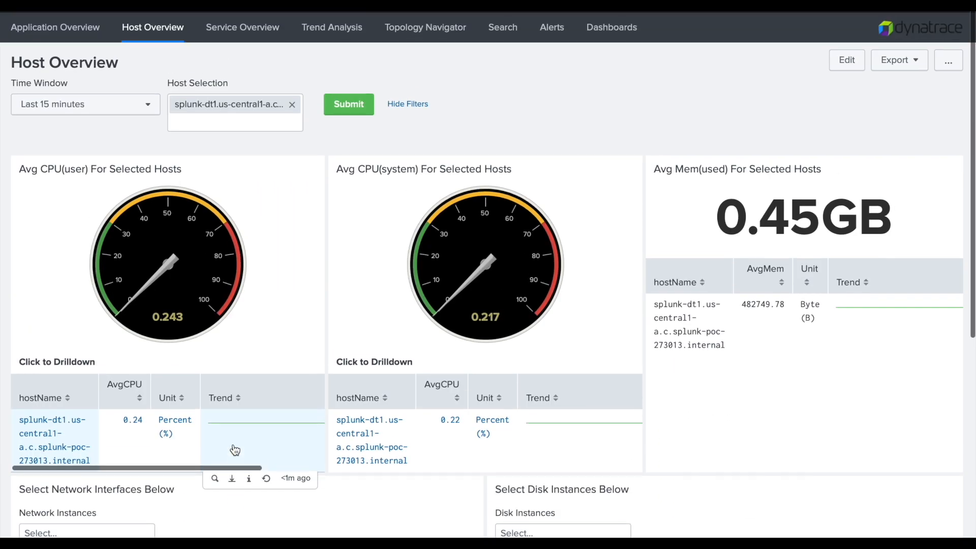
# - Look through the Service Overview, Trend Analysis, Topology Navigator, Search and Dashboards pages, and return to Application Overview
pyautogui.click(237, 21)
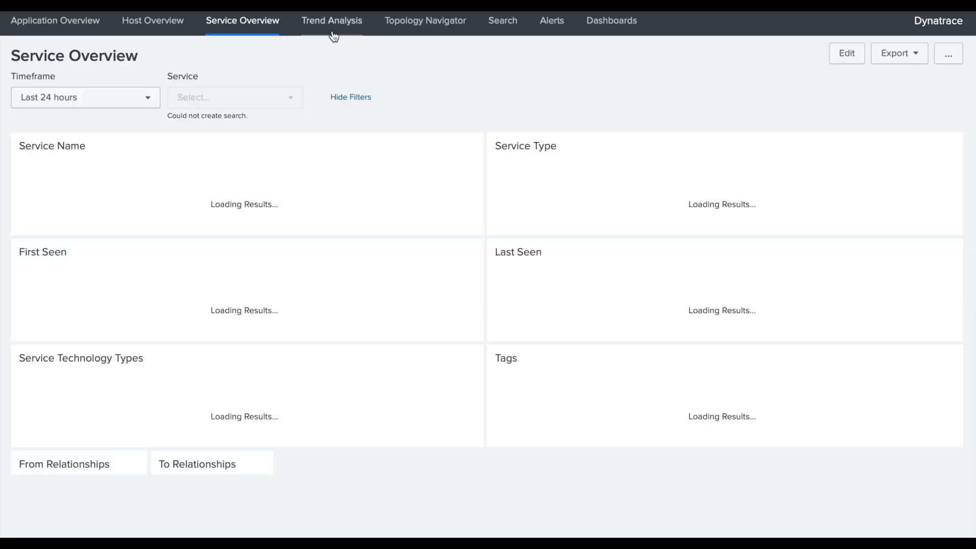
pyautogui.click(331, 31)
pyautogui.click(424, 30)
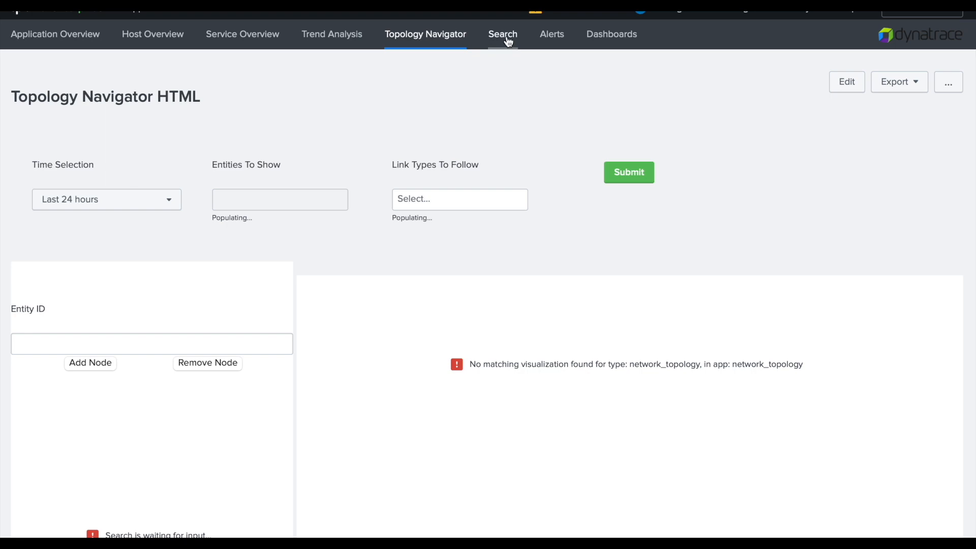
pyautogui.click(505, 36)
pyautogui.click(611, 22)
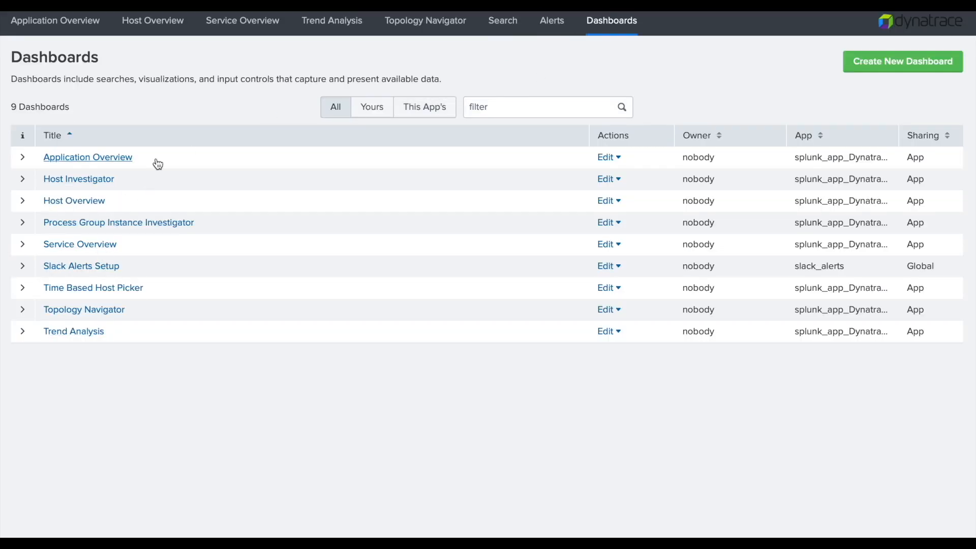
pyautogui.click(51, 21)
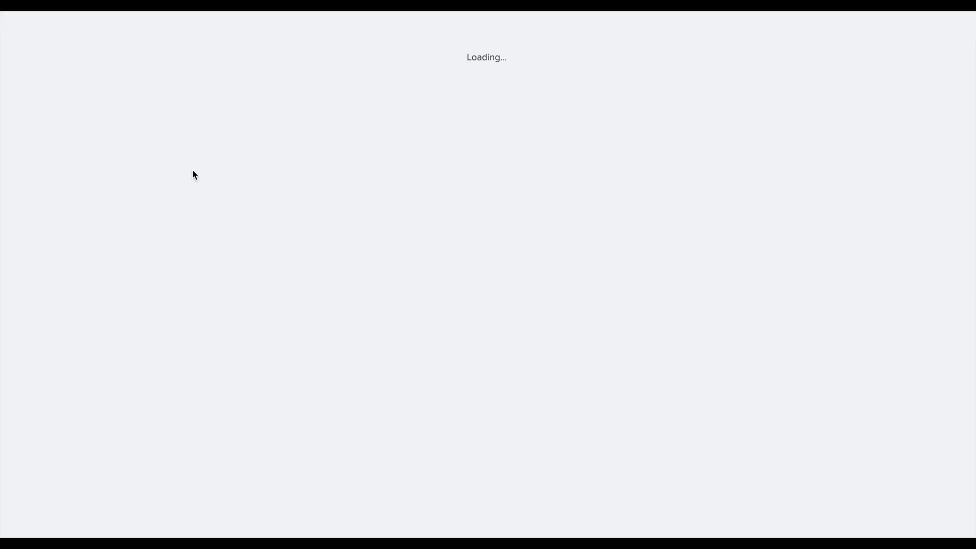